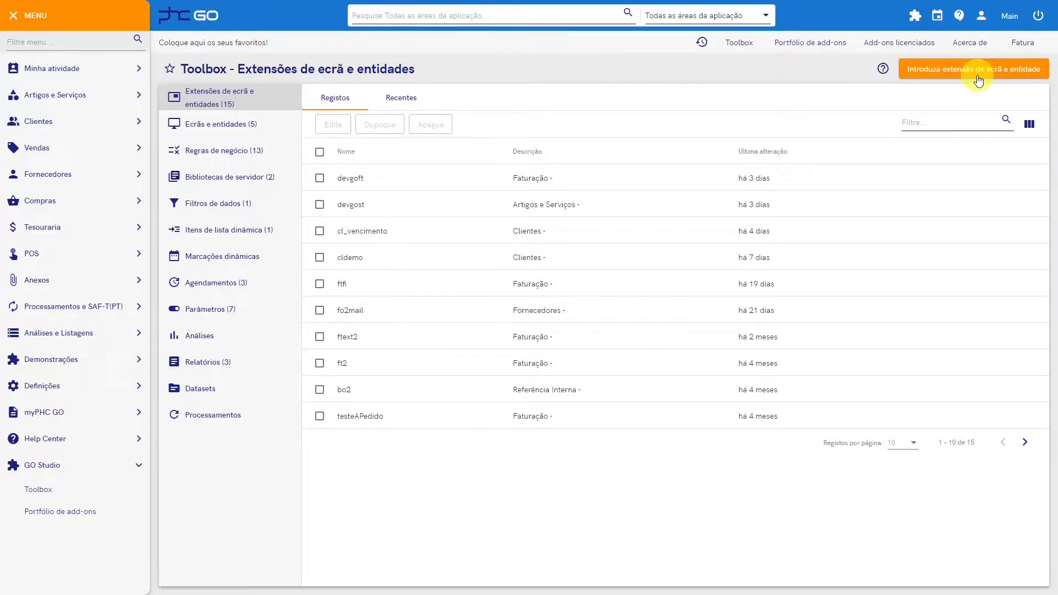
# Step: Create a screen and entity extension for the Clientes entity and name it clhobbies
pyautogui.click(978, 78)
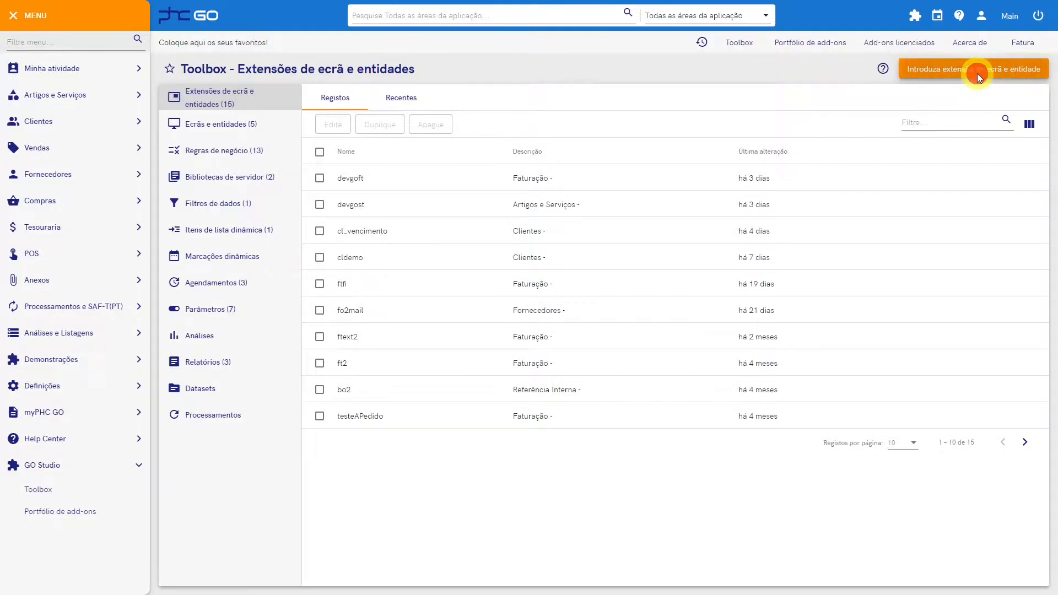
pyautogui.click(661, 138)
pyautogui.write('clie')
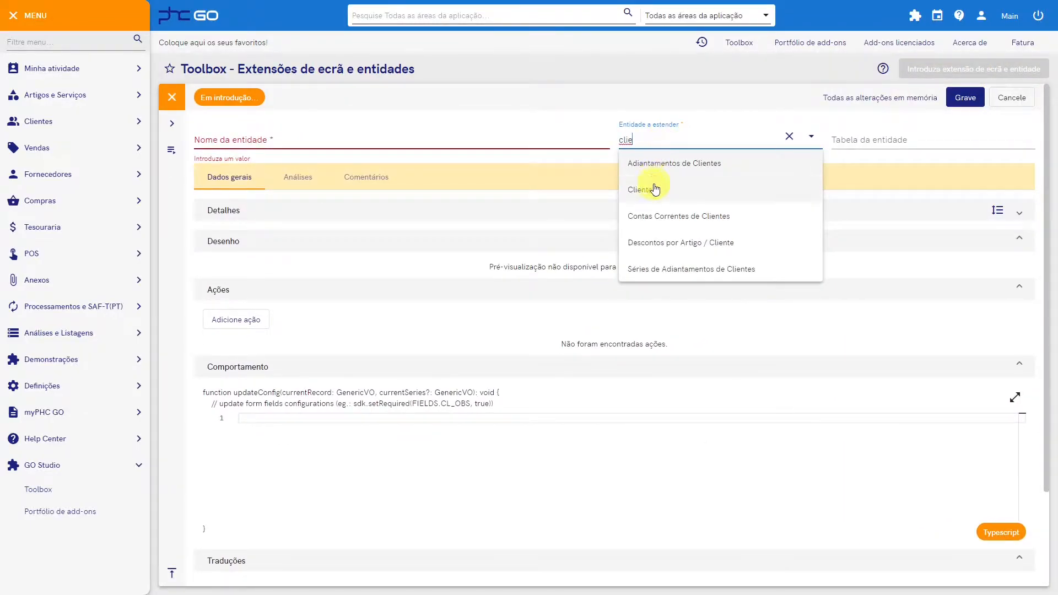
pyautogui.click(654, 189)
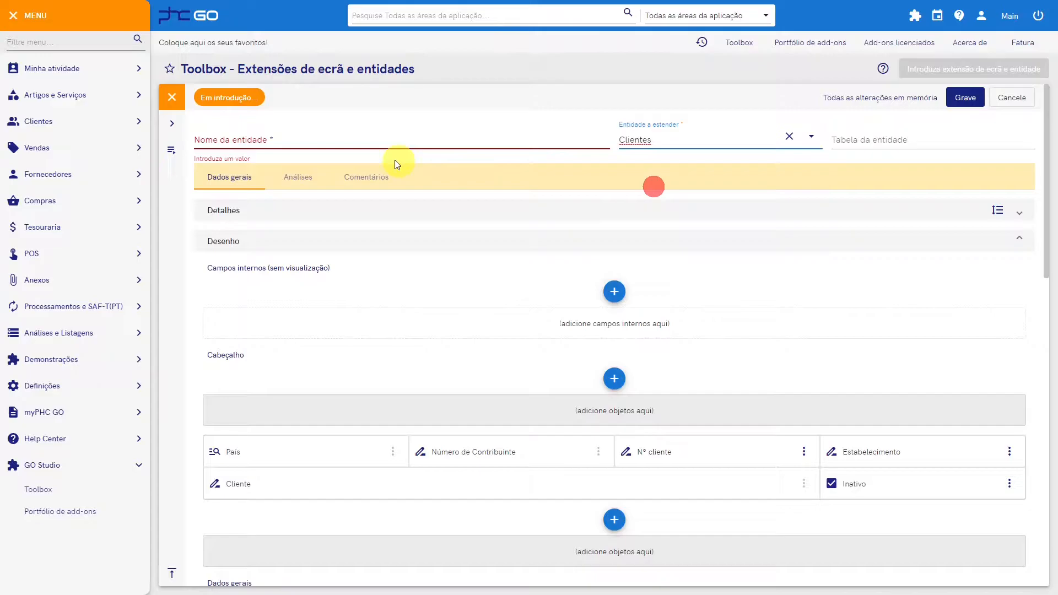
pyautogui.click(368, 145)
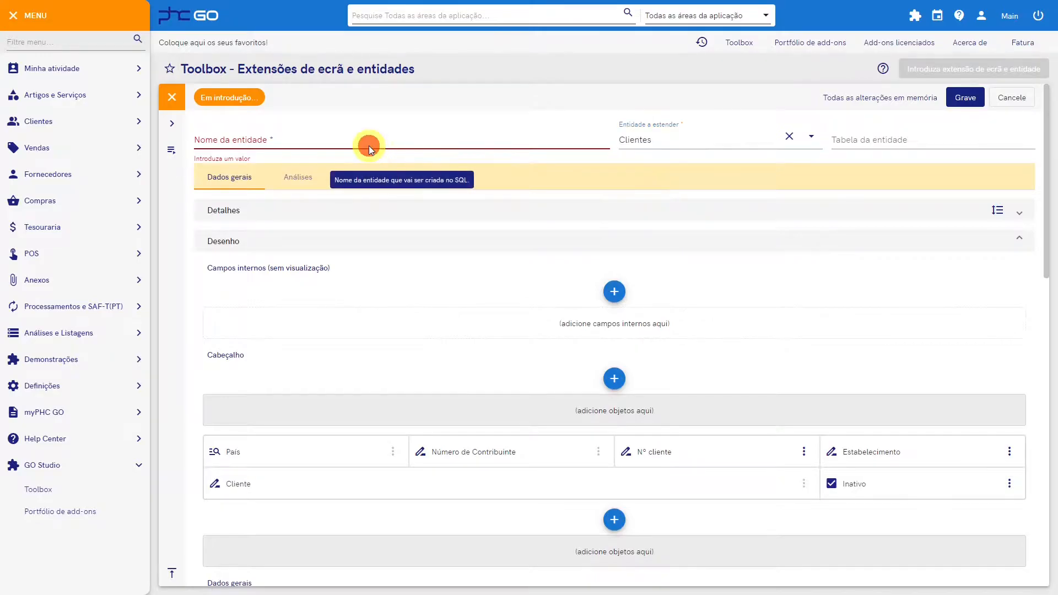
pyautogui.write('clhobbies')
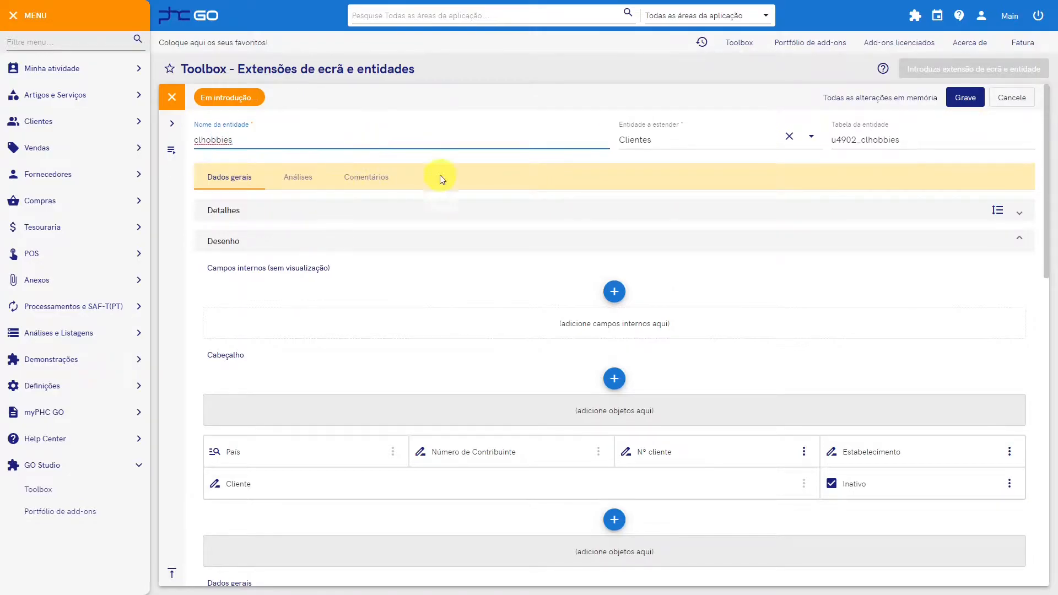
pyautogui.moveTo(832, 139); pyautogui.dragTo(854, 142)
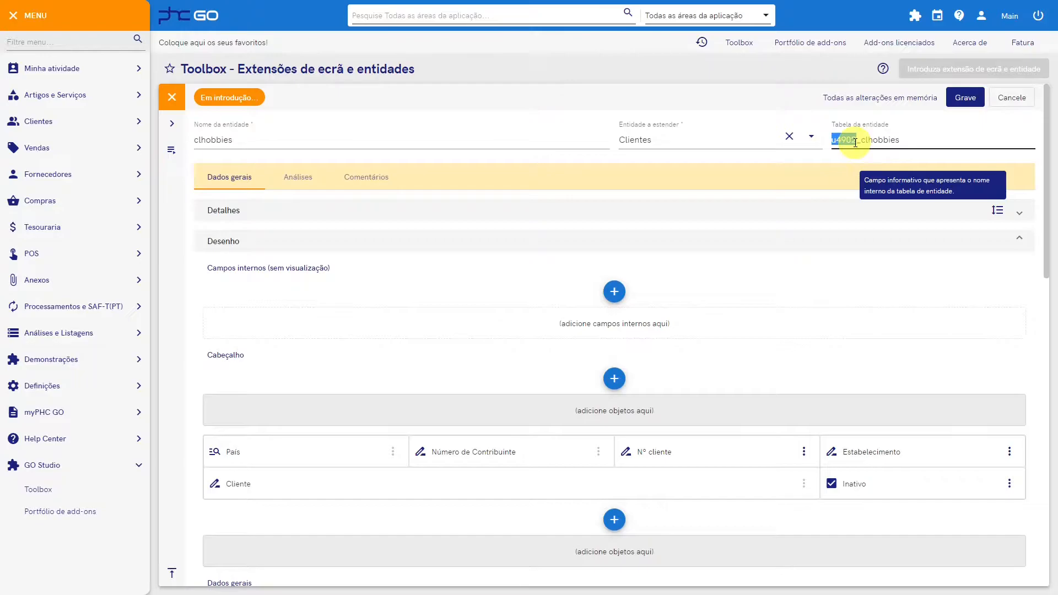
pyautogui.moveTo(855, 140); pyautogui.dragTo(910, 139)
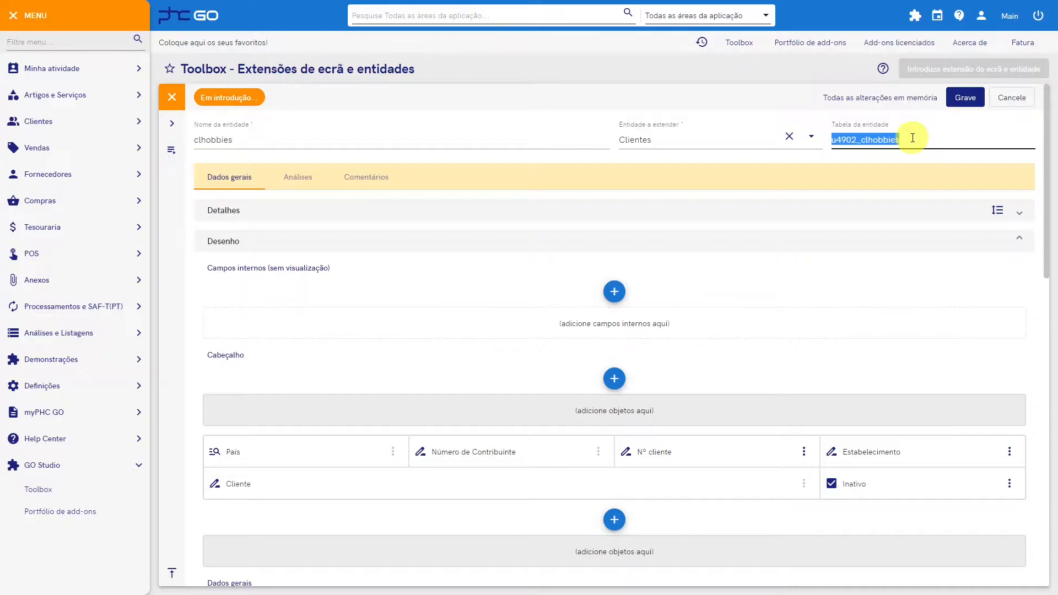
# Step: Expand the Detalhes panel, examine the state options of the Limite crédito field, and leave its configuration without saving
pyautogui.scroll(-2, 893, 145)
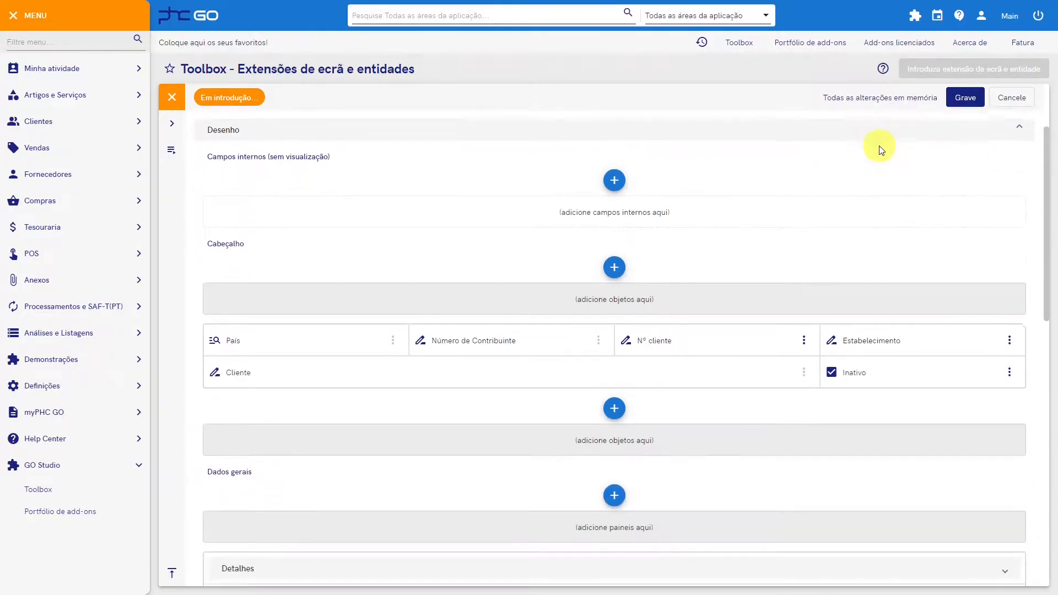
pyautogui.scroll(-2, 871, 148)
pyautogui.scroll(-3, 378, 248)
pyautogui.click(371, 304)
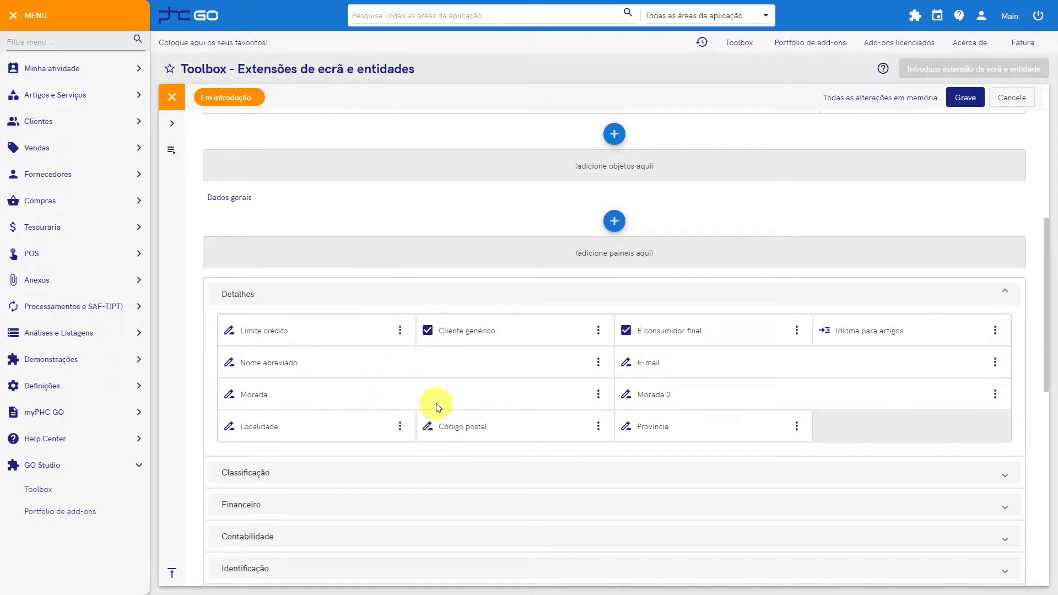
pyautogui.click(400, 330)
pyautogui.click(382, 362)
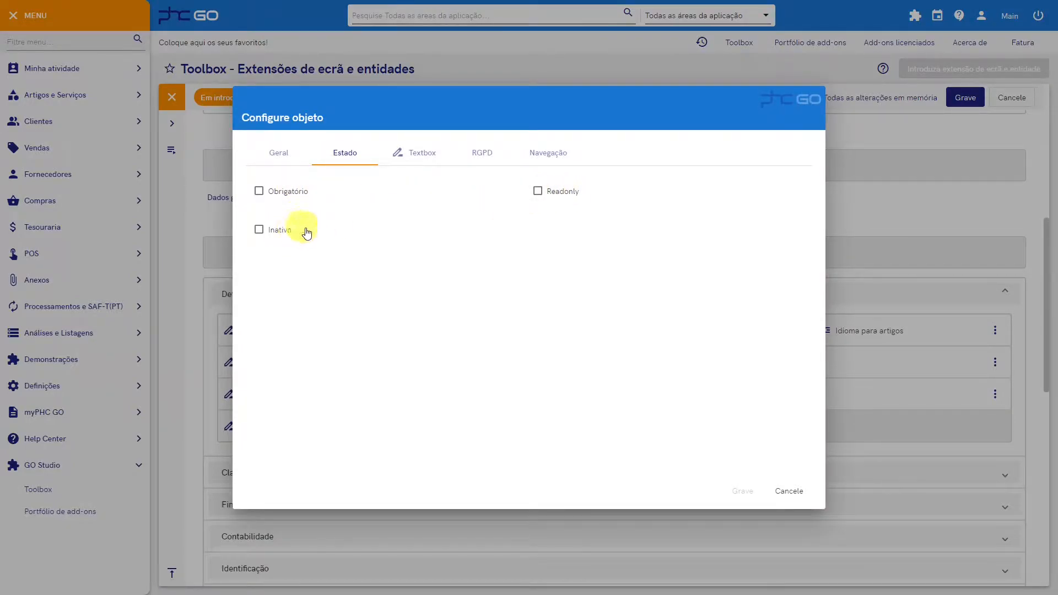
pyautogui.click(789, 491)
# Step: Examine the object types that can be added above and below the header fields, without adding any
pyautogui.scroll(3, 694, 408)
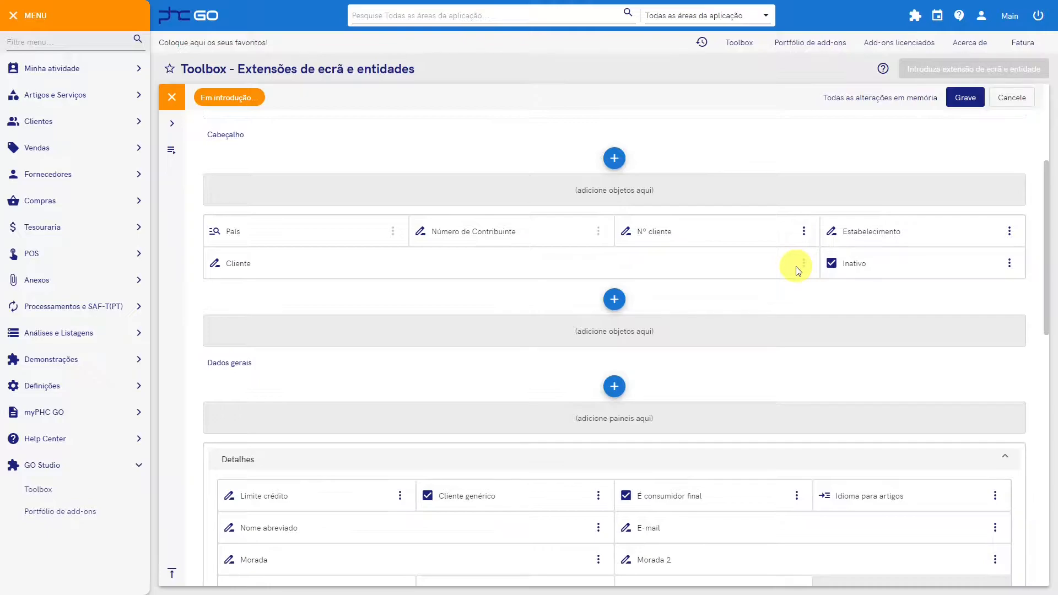
pyautogui.click(616, 160)
pyautogui.click(616, 160)
pyautogui.click(616, 293)
pyautogui.click(616, 298)
# Step: Look at the new-panel configuration above the Detalhes panel and below the Contatos panel, cancelling it both times
pyautogui.scroll(-1, 616, 299)
pyautogui.click(615, 328)
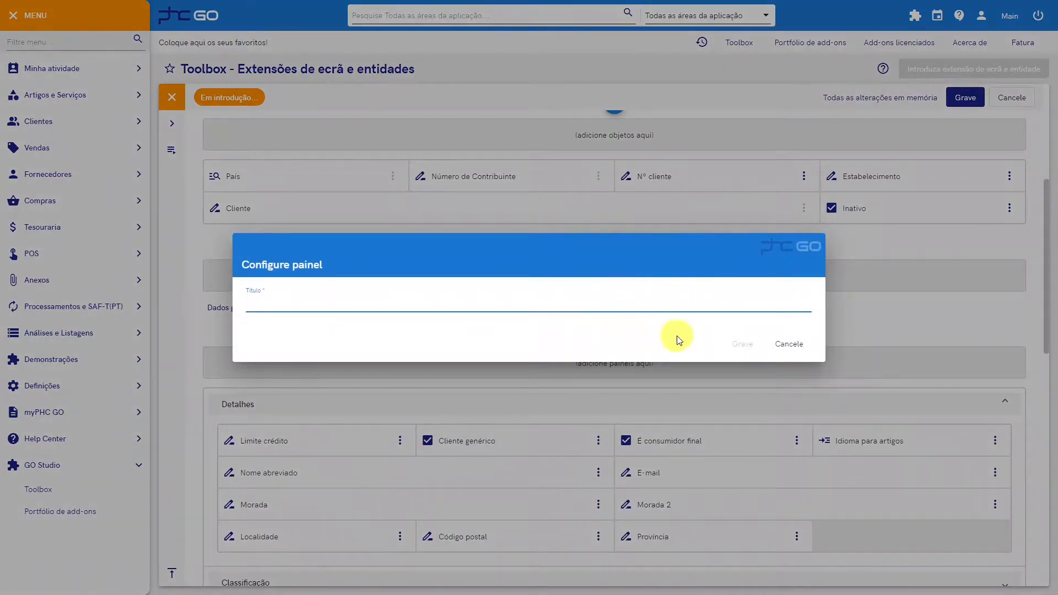
pyautogui.click(788, 344)
pyautogui.scroll(-7, 669, 330)
pyautogui.scroll(-1, 662, 338)
pyautogui.click(616, 338)
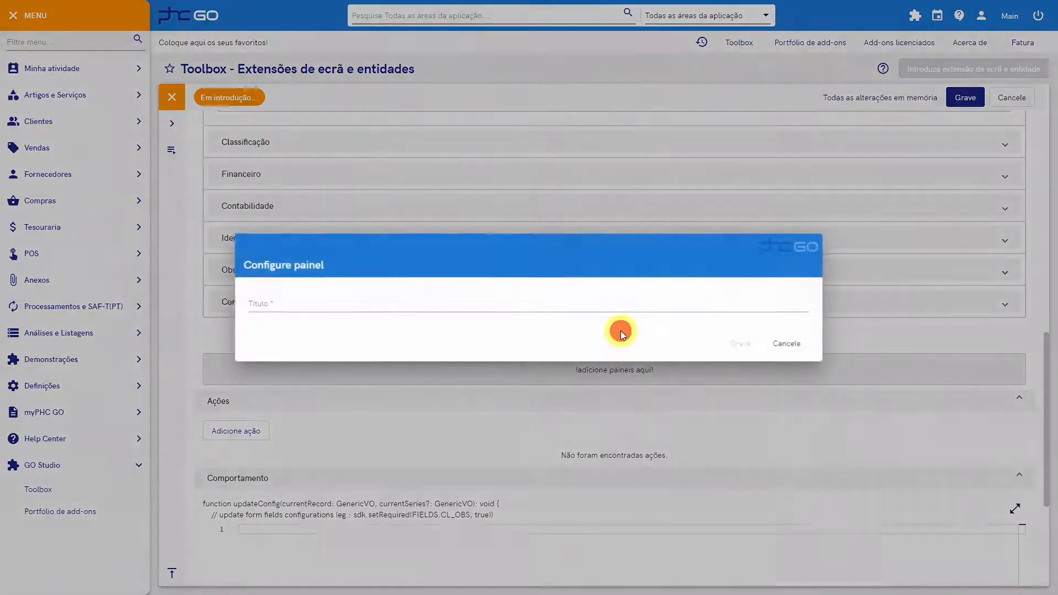
pyautogui.click(800, 345)
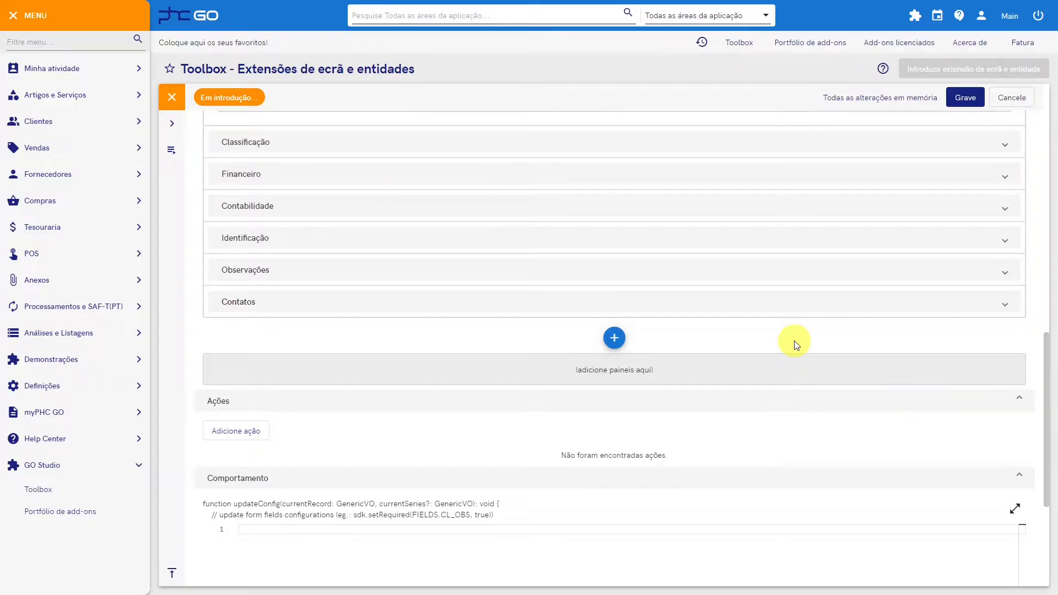
# Step: Review the list of object types available below the header fields and close it without choosing one
pyautogui.scroll(4, 770, 345)
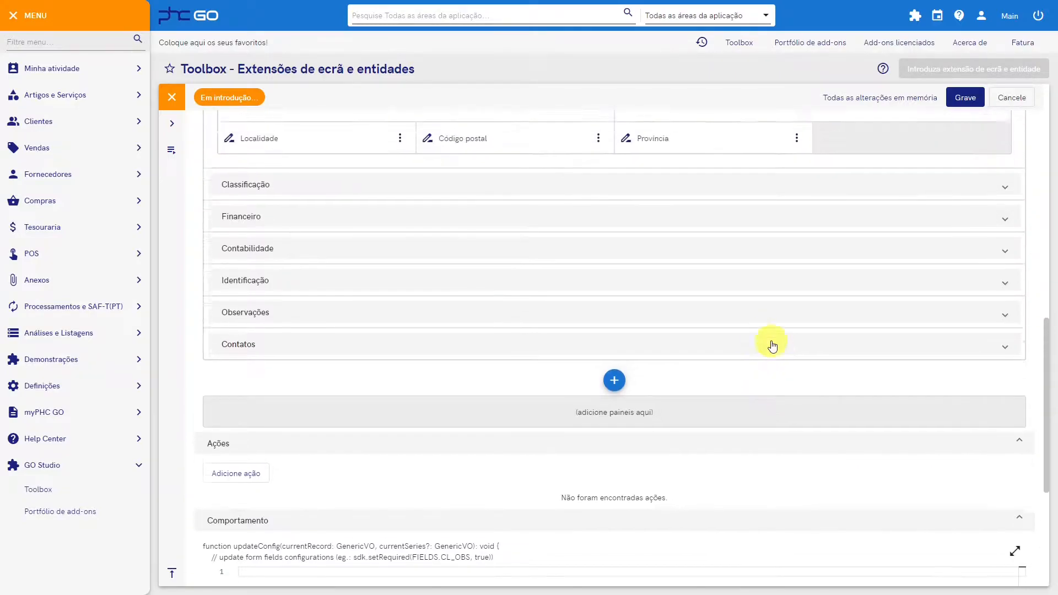
pyautogui.scroll(3, 769, 341)
pyautogui.click(614, 134)
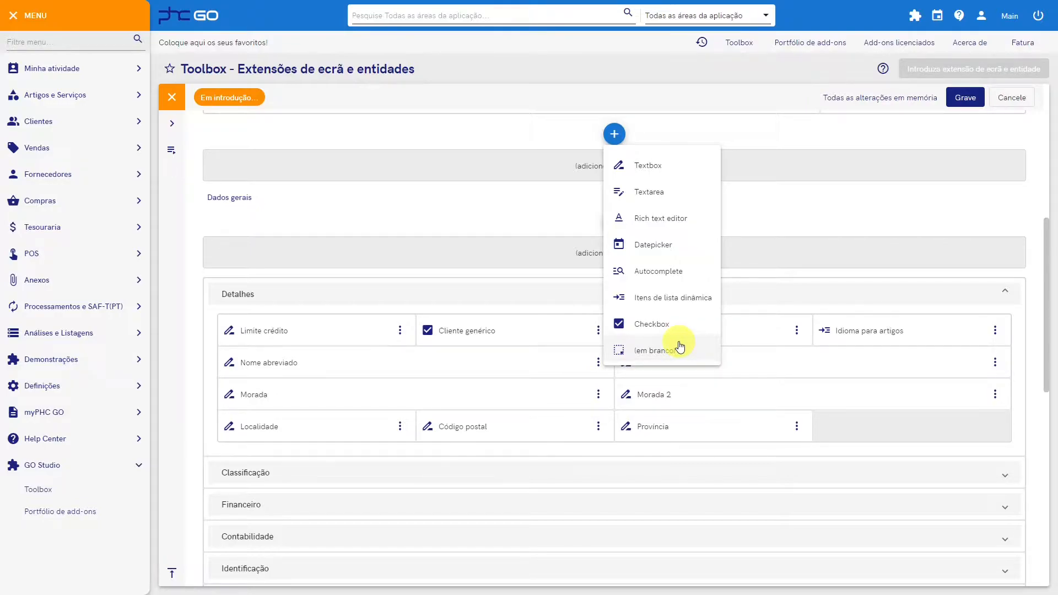
pyautogui.click(615, 134)
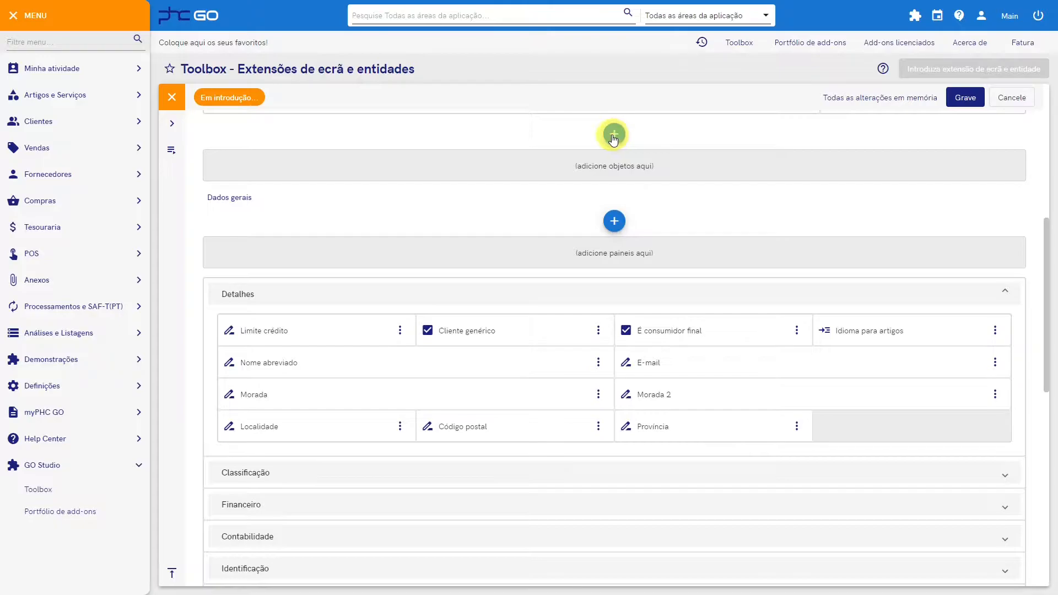
# Step: Add a panel titled "Dados adicionais" below the Contatos panel and expand it
pyautogui.scroll(-5, 611, 142)
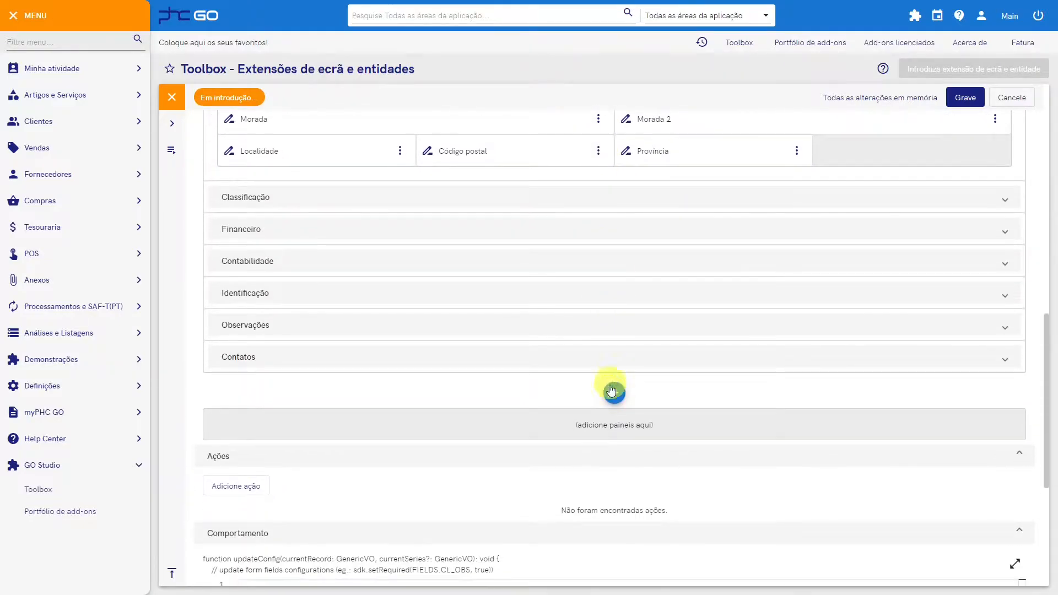
pyautogui.click(611, 391)
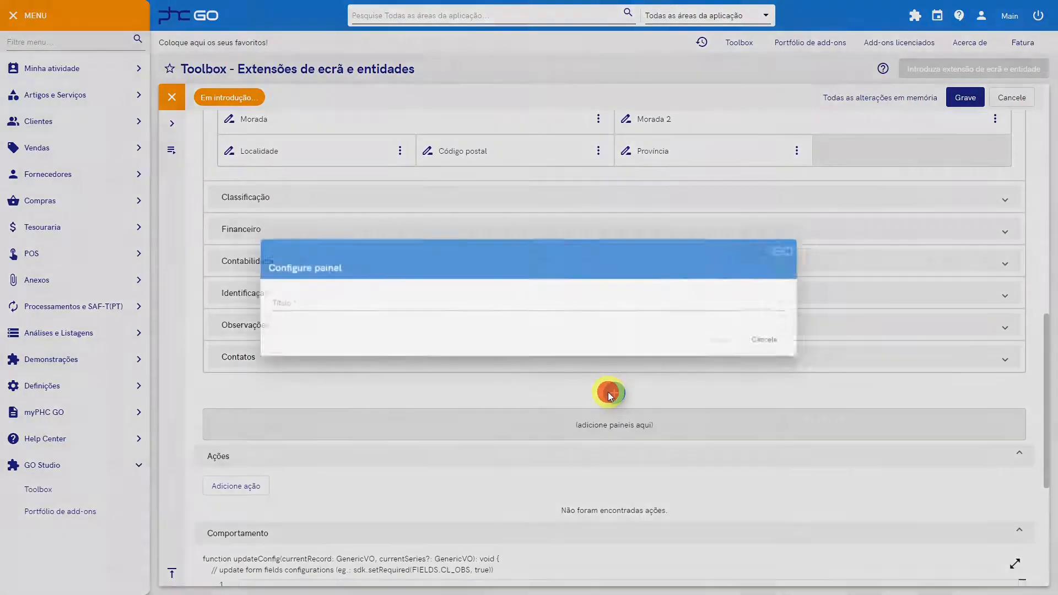
pyautogui.write('Dados adicionais')
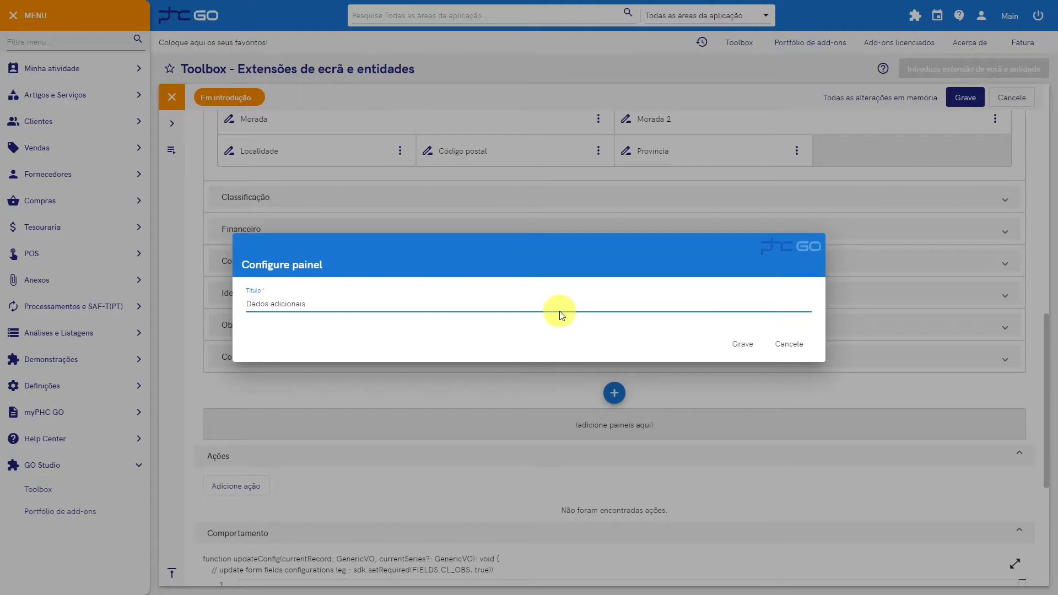
pyautogui.click(743, 347)
pyautogui.click(857, 428)
# Step: Add a Textbox object to the Dados adicionais panel with the name hobby and the title Hobby
pyautogui.click(613, 455)
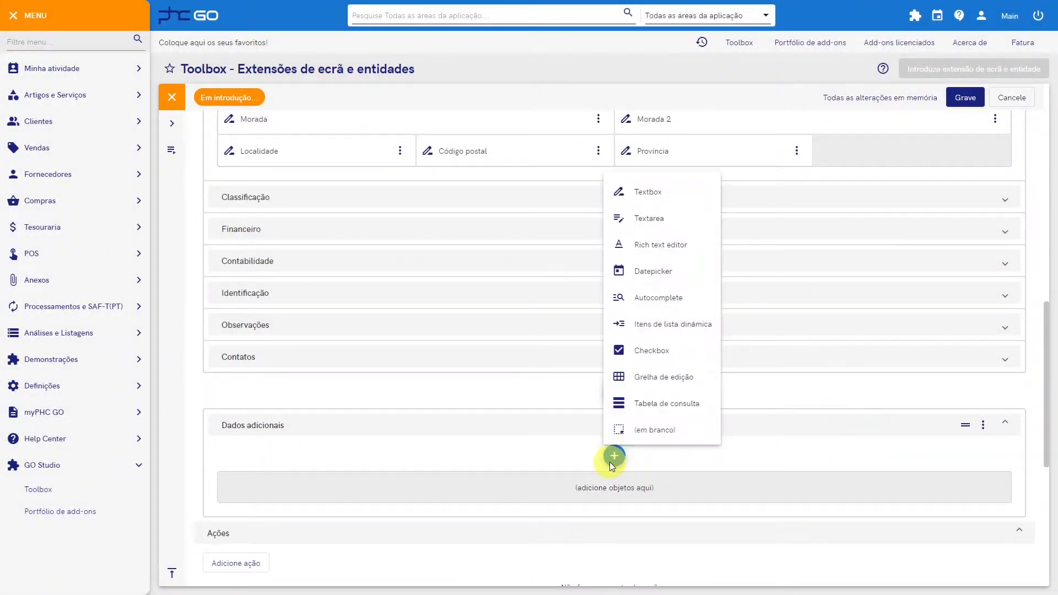
pyautogui.click(680, 198)
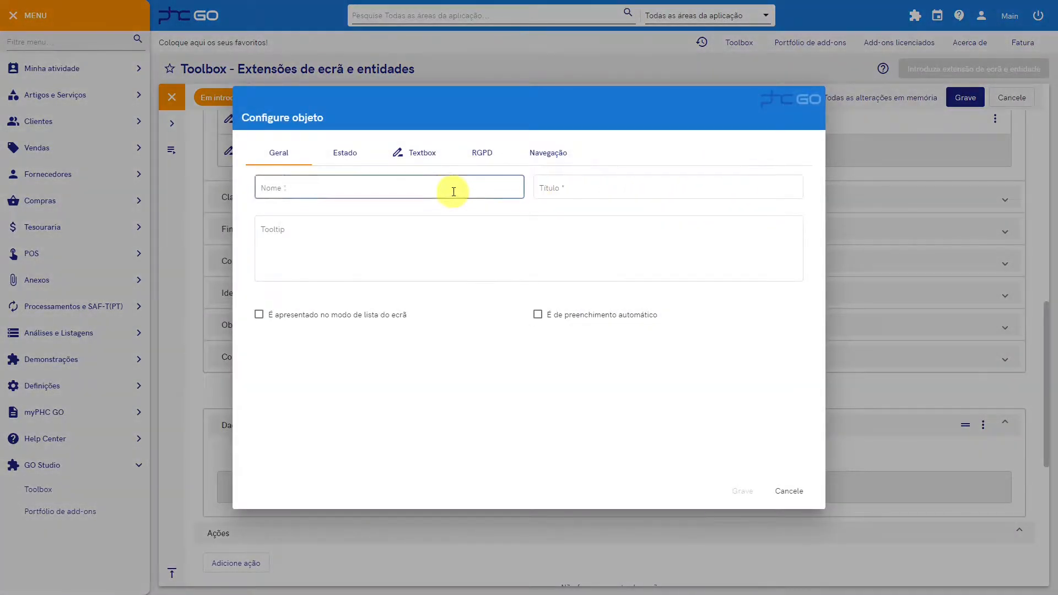
pyautogui.click(443, 188)
pyautogui.write('hobby')
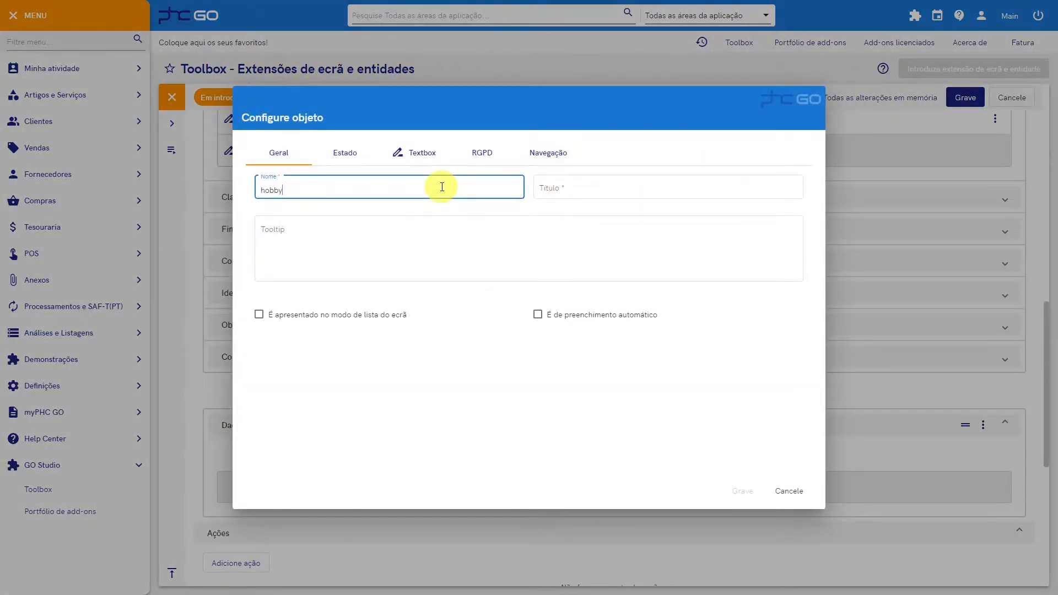
pyautogui.press('Tab')
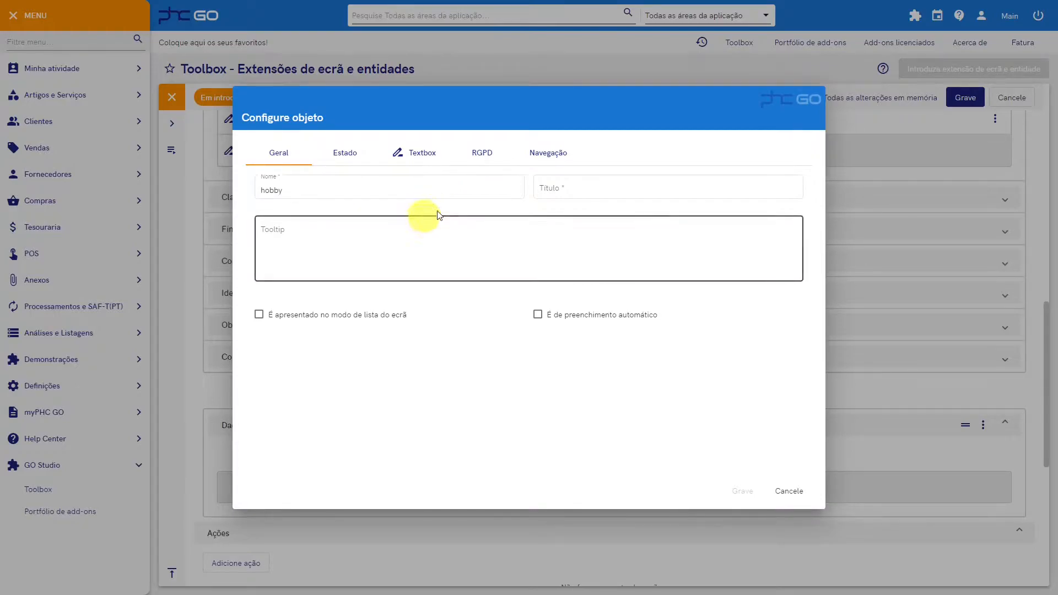
pyautogui.click(579, 182)
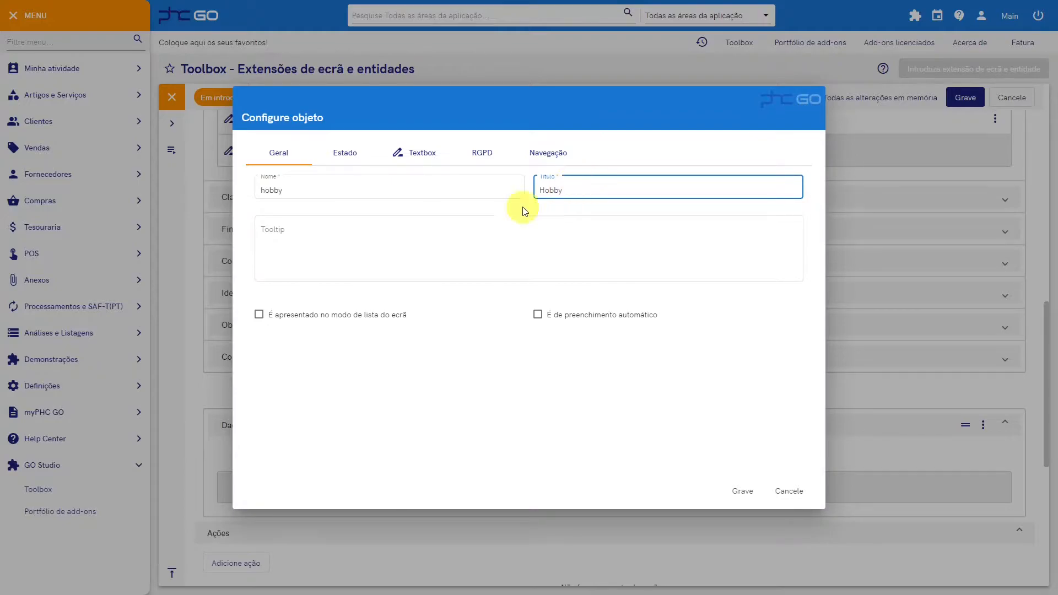
# Step: Set the Hobby textbox's length to 100, keep the Texto data type, and save the object
pyautogui.click(423, 160)
pyautogui.click(391, 227)
pyautogui.write('100')
pyautogui.click(511, 190)
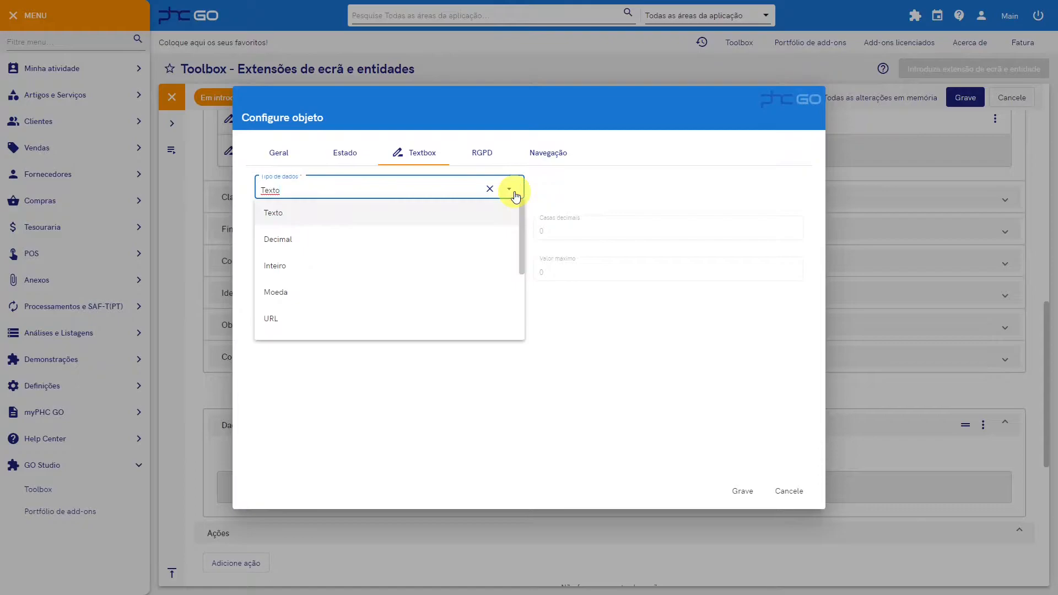
pyautogui.moveTo(522, 214)
pyautogui.mouseDown()
pyautogui.moveTo(533, 269)
pyautogui.moveTo(524, 200)
pyautogui.mouseUp()
pyautogui.click(509, 188)
pyautogui.click(742, 491)
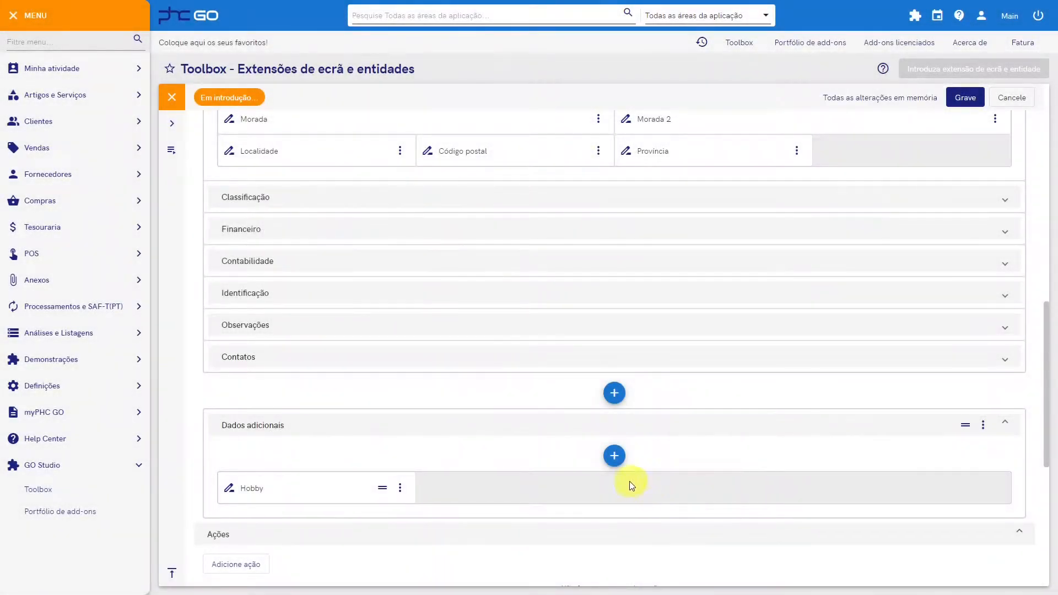
# Step: Save the clhobbies extension and add it to the Hobbies (v1,00) add-on
pyautogui.click(965, 98)
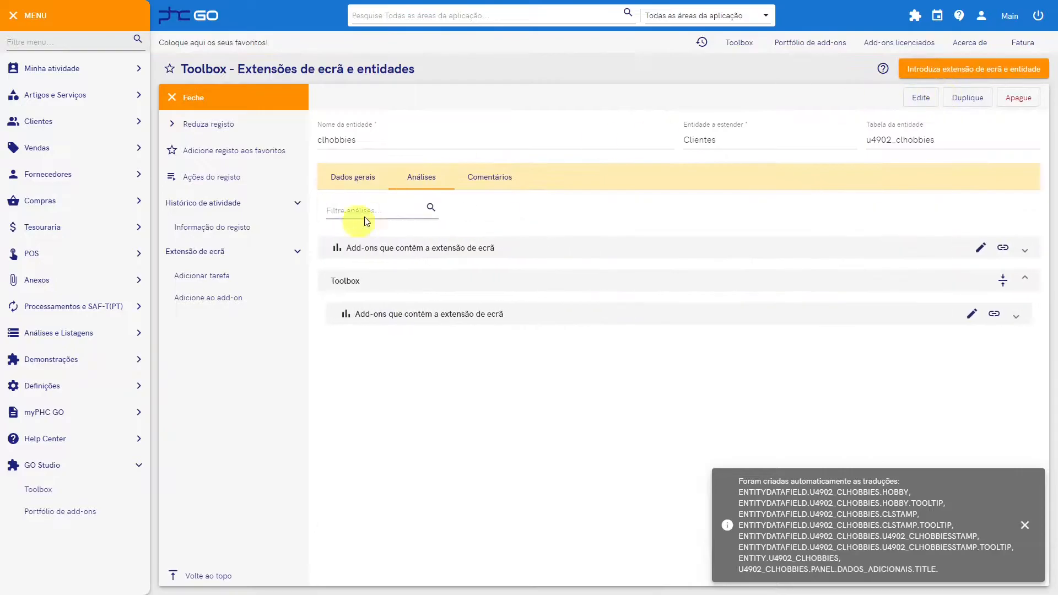
pyautogui.click(223, 296)
pyautogui.write('hobb')
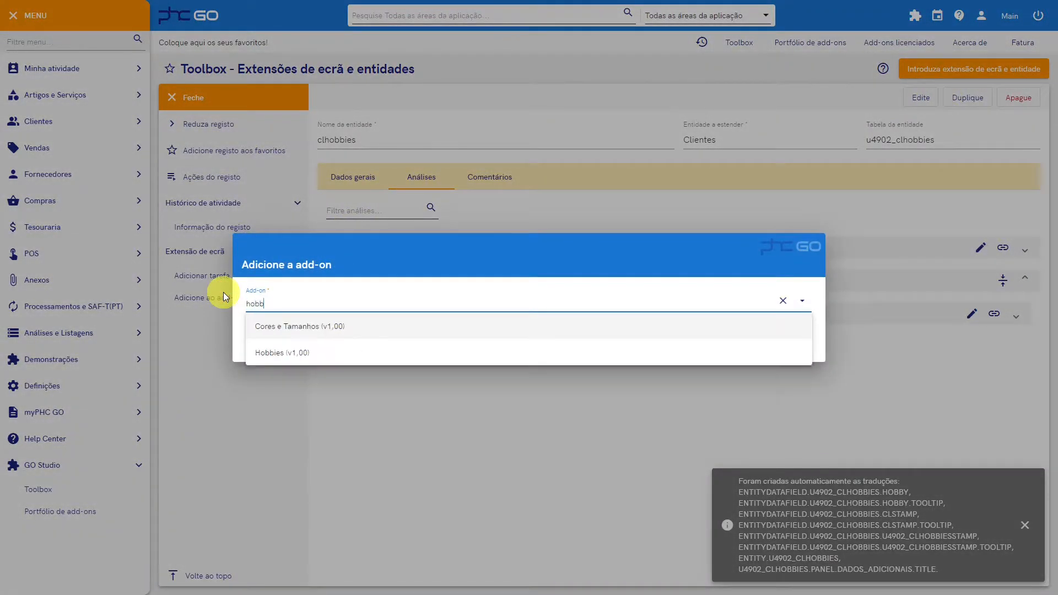
pyautogui.click(361, 324)
pyautogui.click(793, 348)
# Step: Find the Hobbies add-on in the add-on portfolio and install it, removing the remaining ones
pyautogui.click(83, 509)
pyautogui.click(168, 111)
pyautogui.write('hobb')
pyautogui.click(239, 147)
pyautogui.click(407, 151)
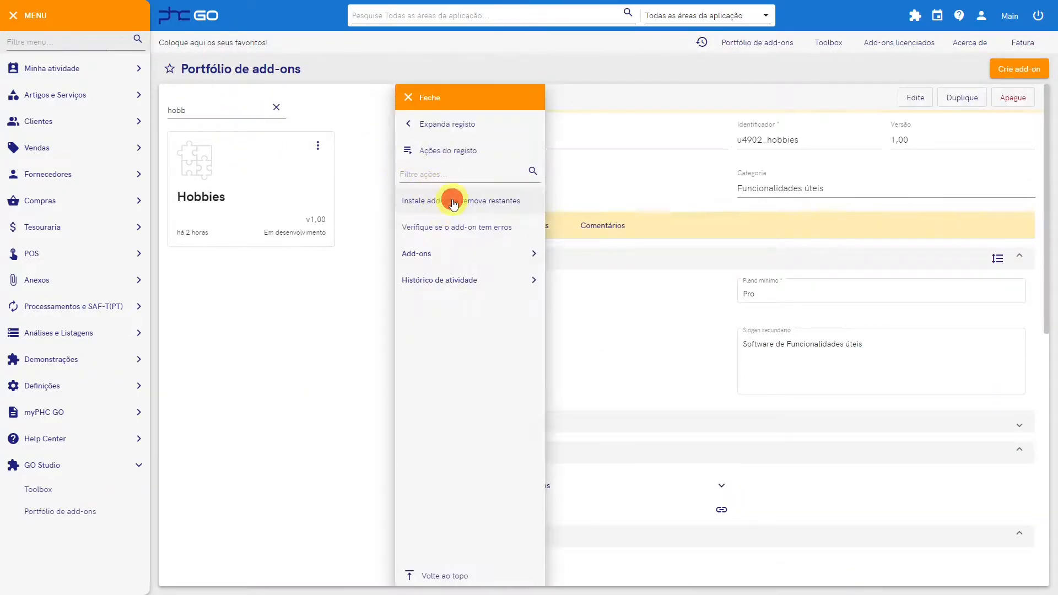
pyautogui.click(449, 198)
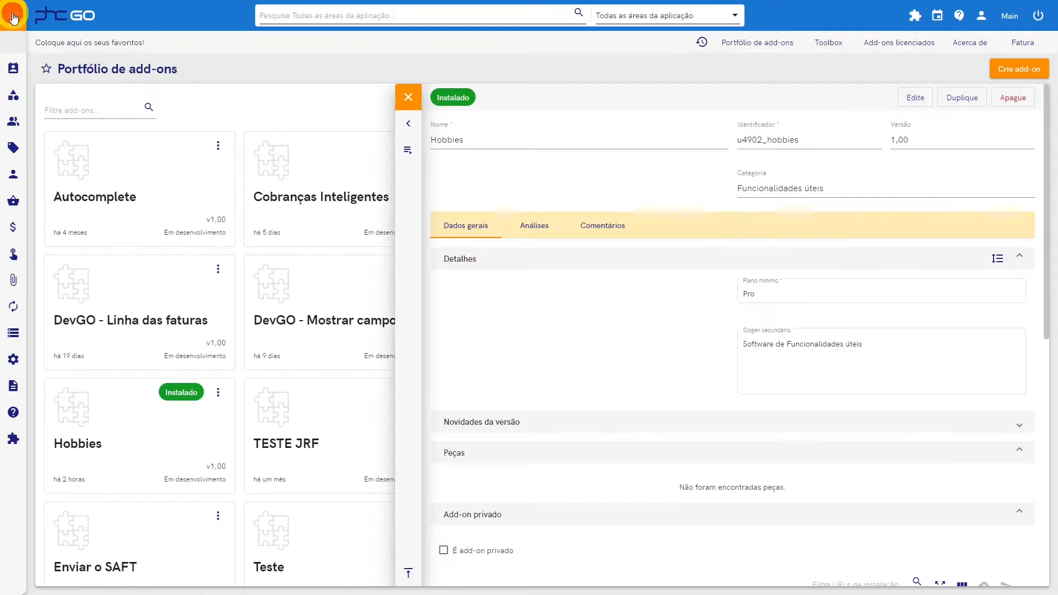
# Step: Edit a customer record in Clientes, set its Hobby field under Dados adicionais to "Ler", and save it
pyautogui.click(13, 19)
pyautogui.click(83, 122)
pyautogui.click(83, 146)
pyautogui.click(768, 97)
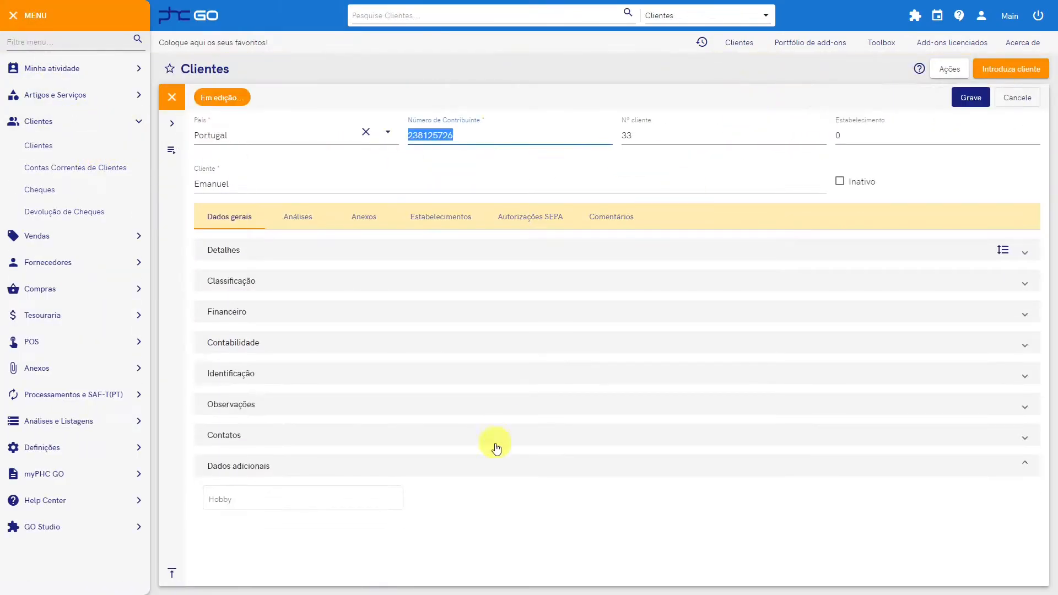
pyautogui.click(239, 499)
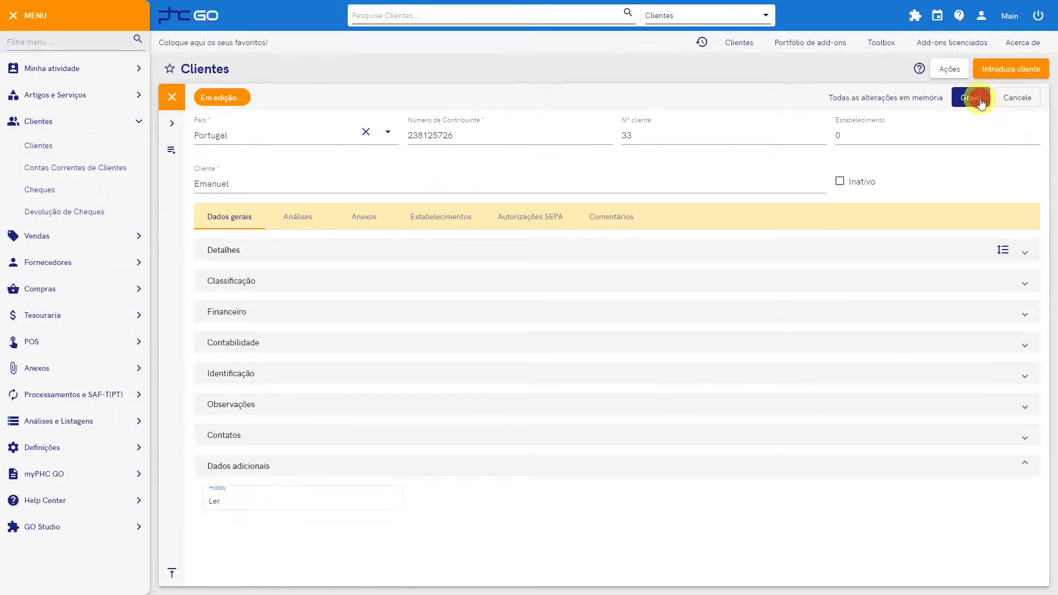
pyautogui.click(970, 98)
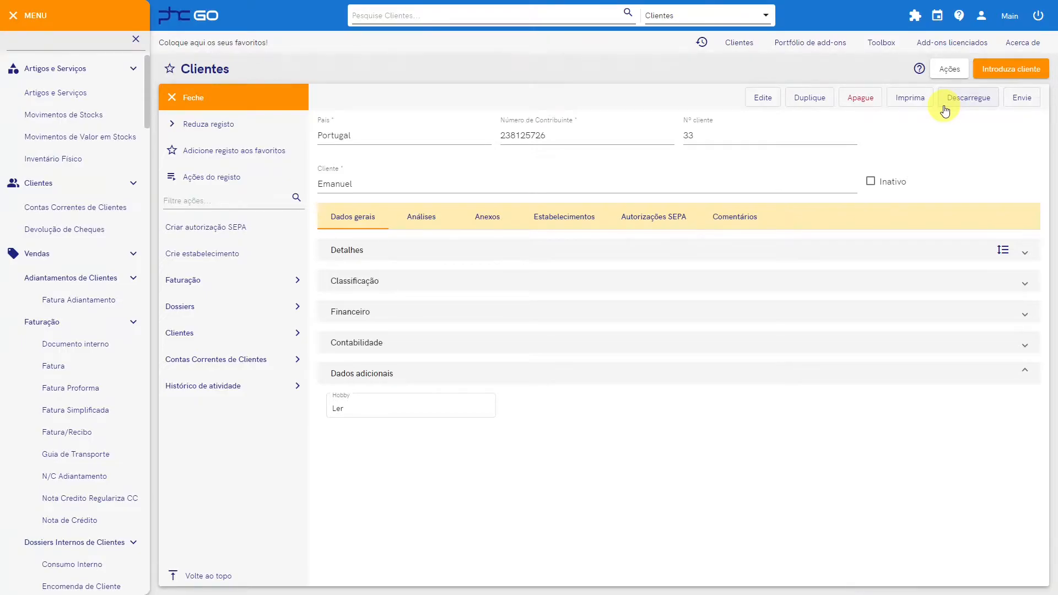
# Step: Open the clhobbies screen extension for editing and add a datepicker object to its Dados adicionais panel
pyautogui.click(881, 43)
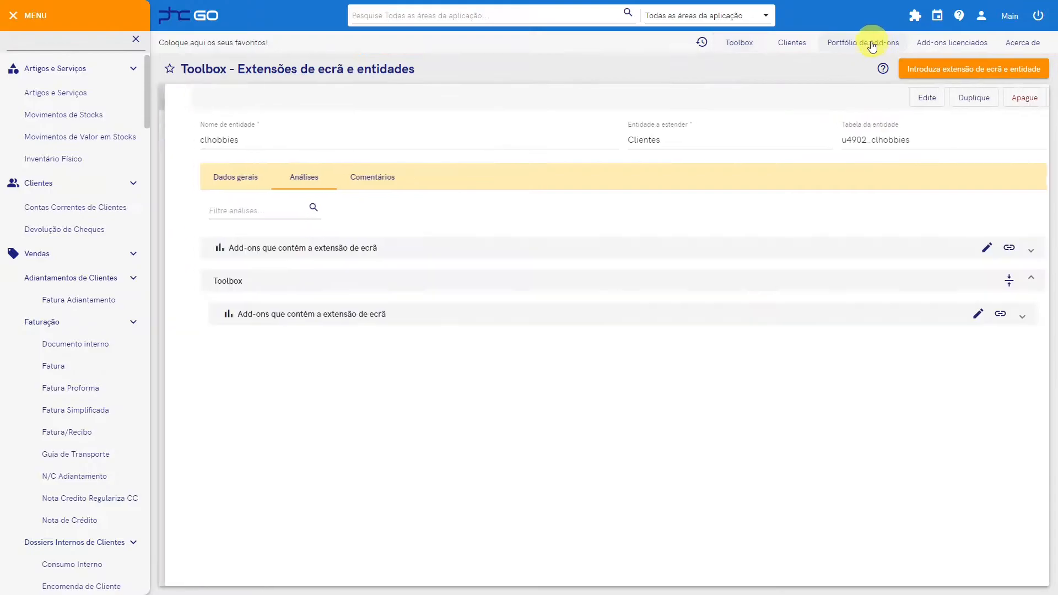
pyautogui.click(221, 183)
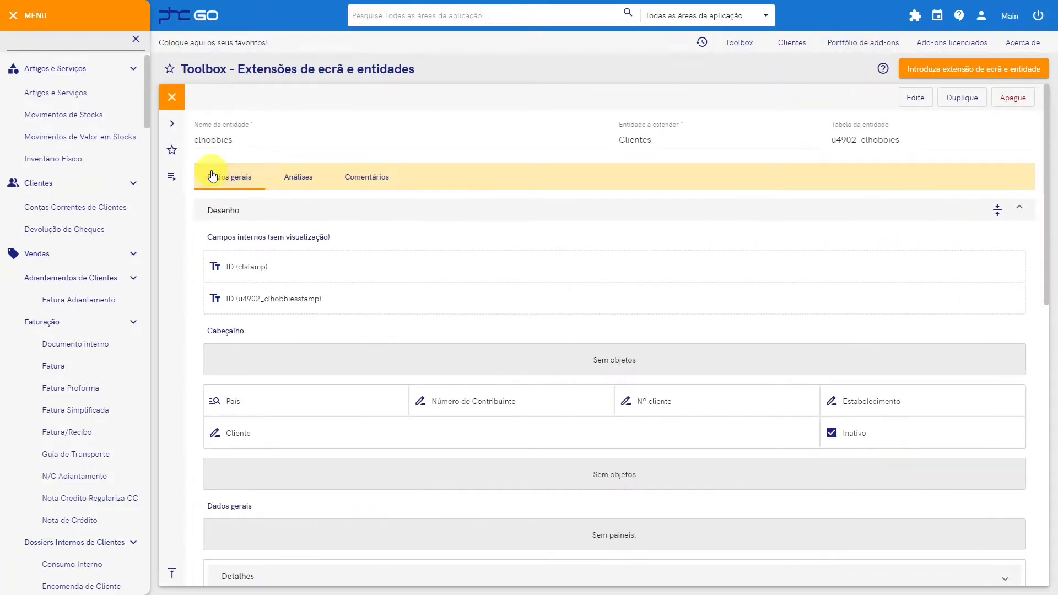
pyautogui.click(916, 96)
pyautogui.scroll(-10, 610, 389)
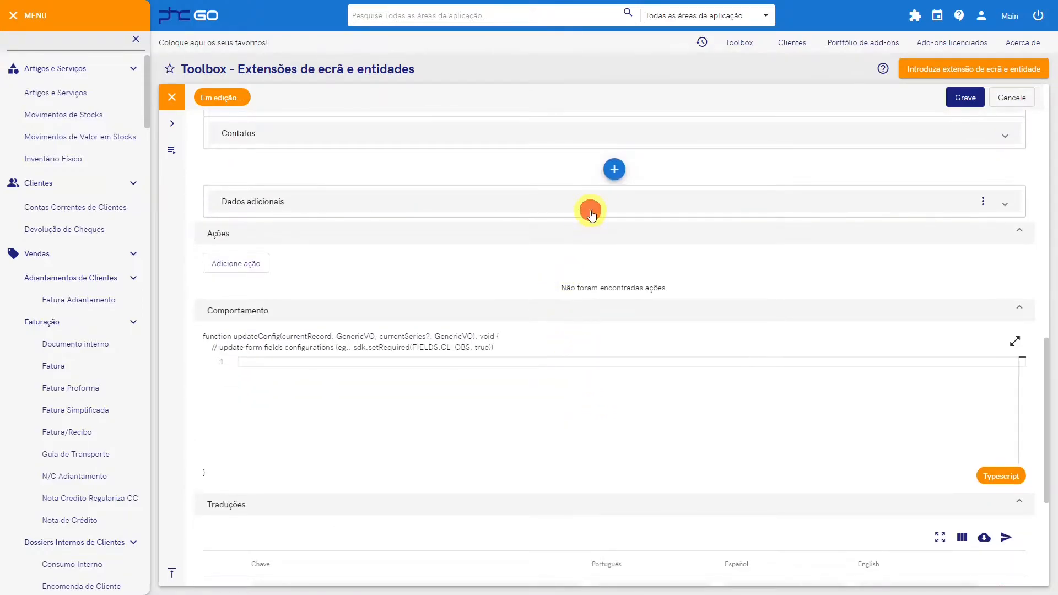
pyautogui.click(591, 213)
pyautogui.click(614, 231)
pyautogui.click(652, 338)
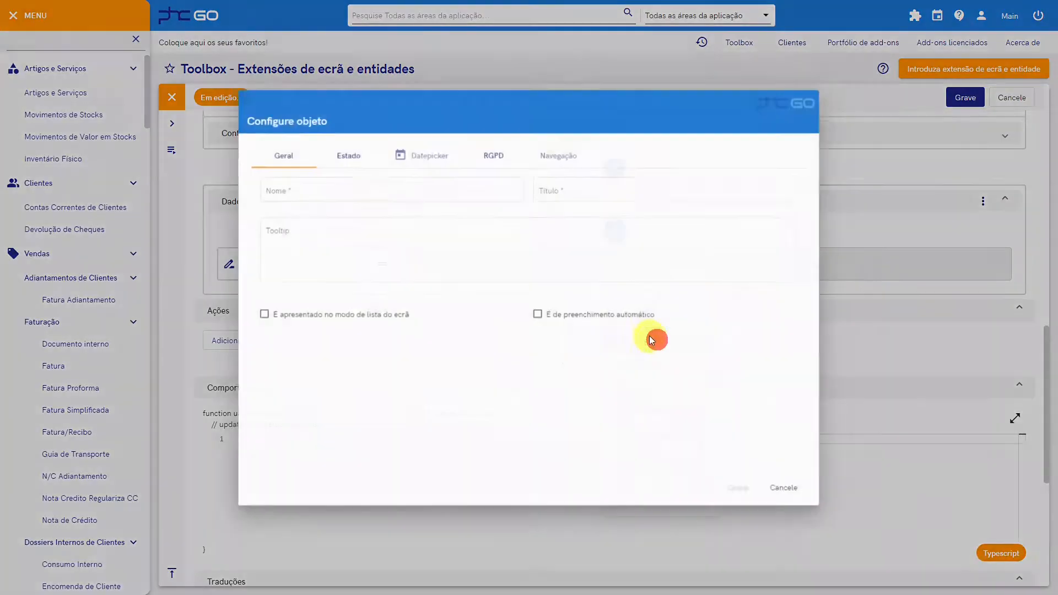
# Step: Name the datepicker datahobby with the title "Data do hobby", then save the object and the extension
pyautogui.click(342, 185)
pyautogui.write('datahobby')
pyautogui.press('Tab')
pyautogui.write('D')
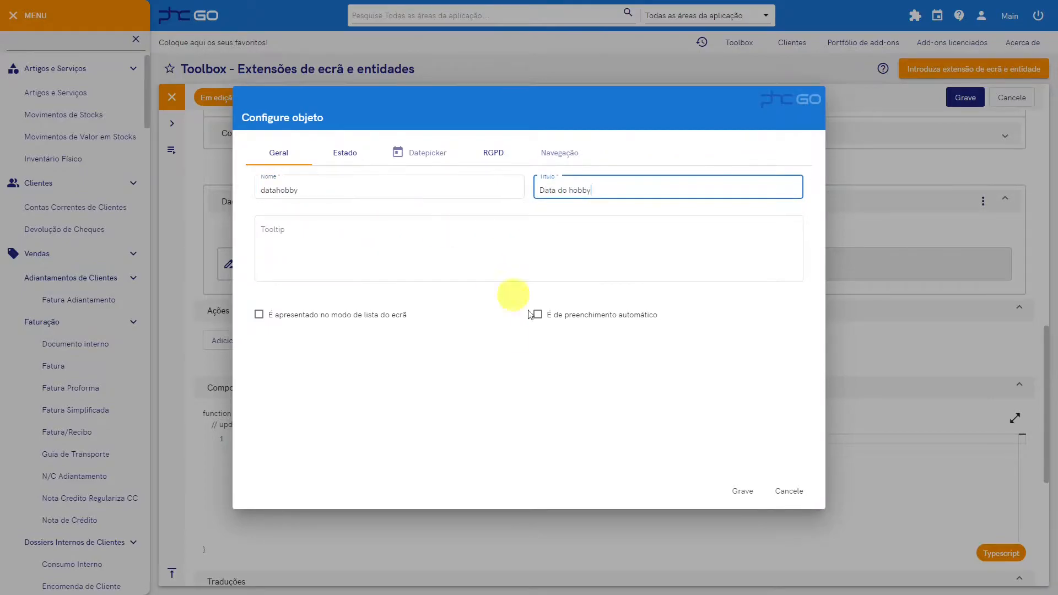
pyautogui.click(739, 491)
pyautogui.click(966, 98)
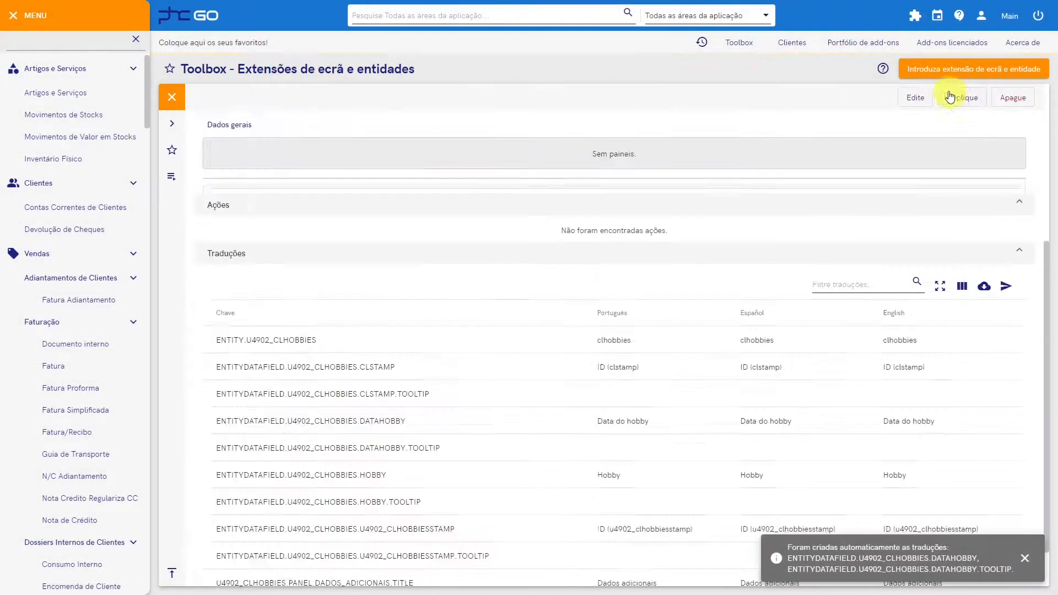
# Step: Reload the application through the add-on options to apply the updated clhobbies extension
pyautogui.click(915, 16)
pyautogui.moveTo(904, 85)
pyautogui.click(952, 104)
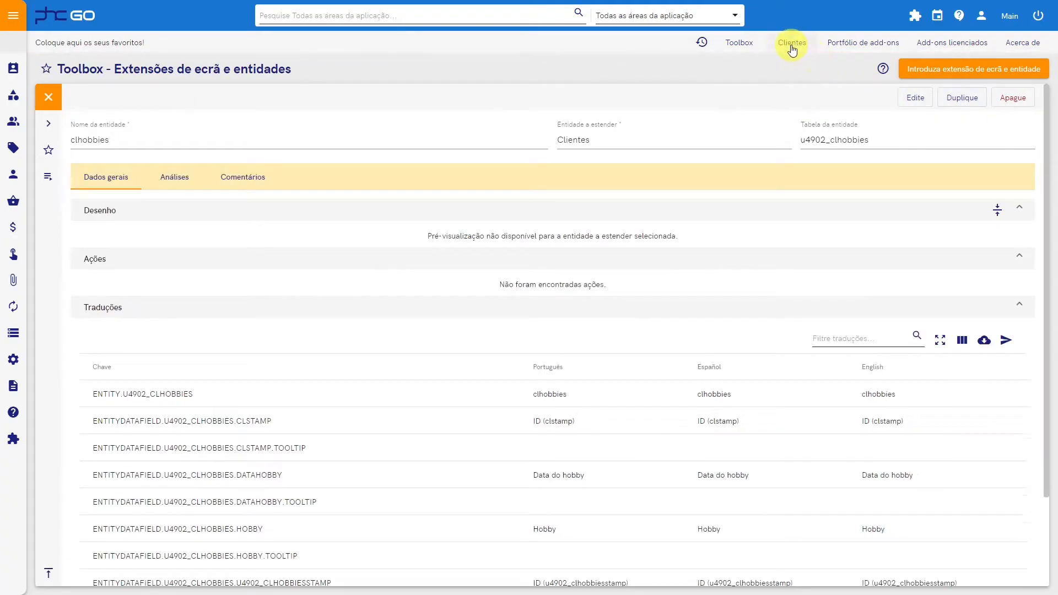
# Step: Edit the open customer record in Clientes, set Data do hobby to today's date, 28.03.2022, and save it
pyautogui.click(792, 49)
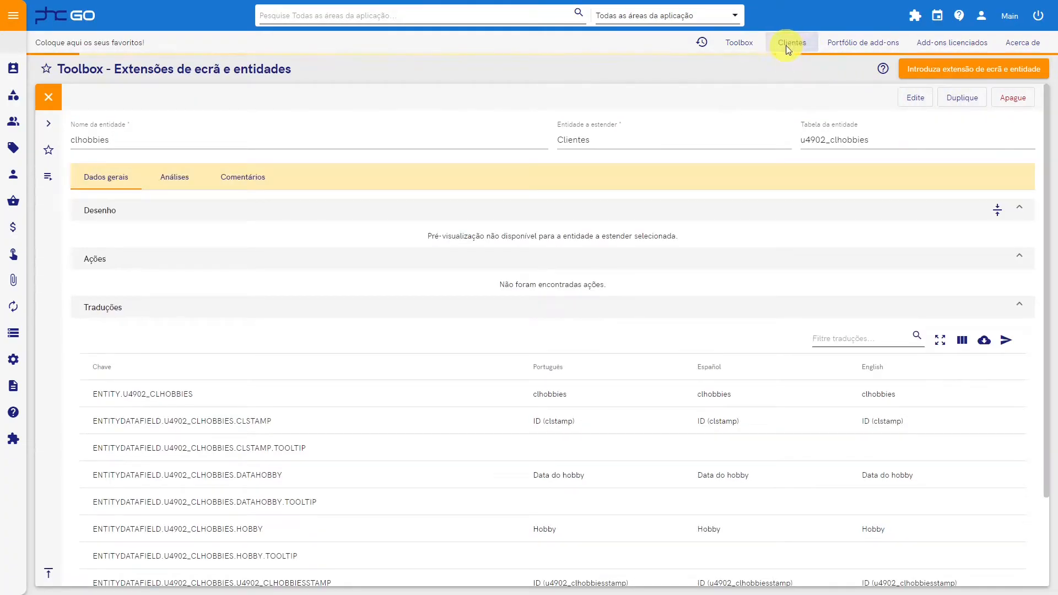
pyautogui.click(762, 98)
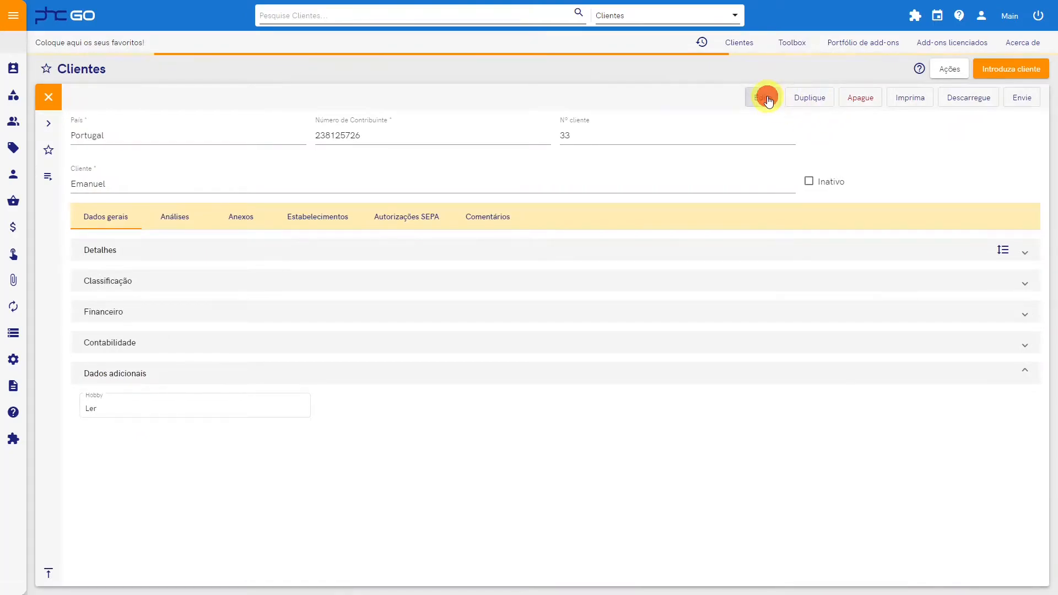
pyautogui.click(534, 502)
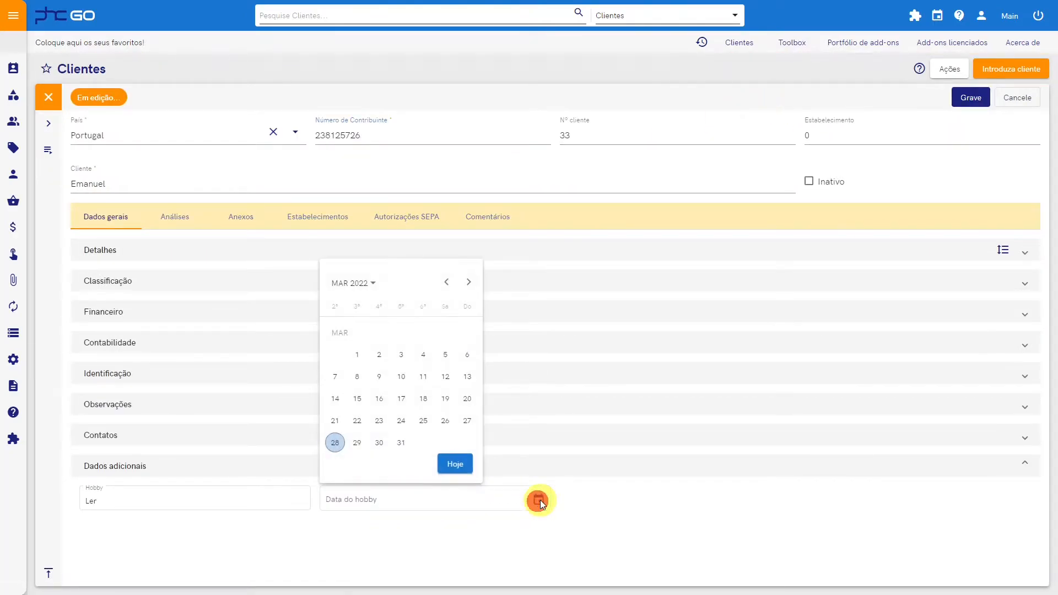
pyautogui.click(465, 463)
pyautogui.click(965, 100)
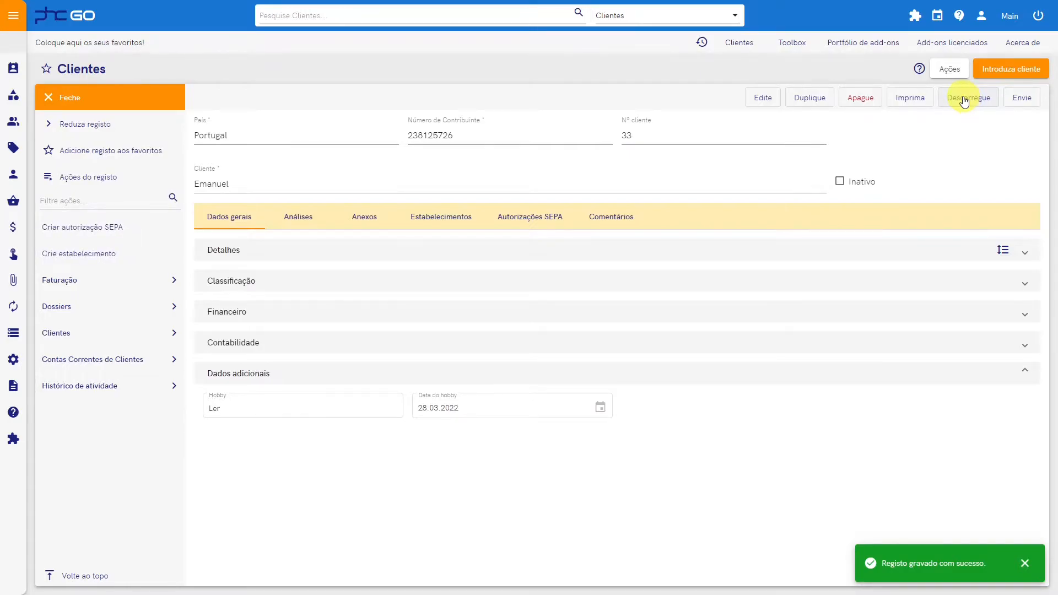
# Step: Open the clhobbies extension for editing and expand its Dados adicionais panel
pyautogui.click(787, 43)
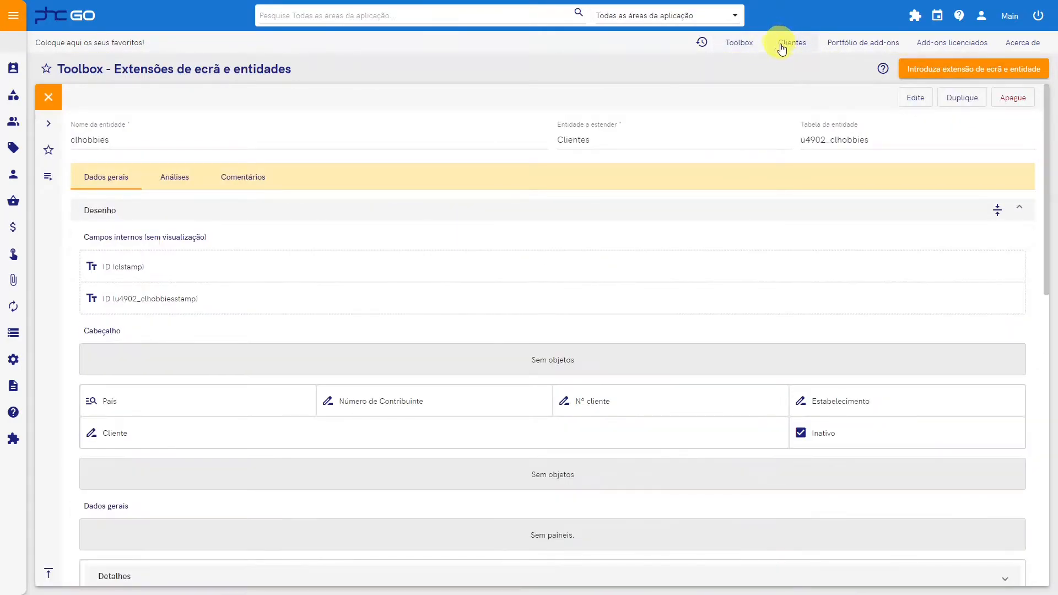
pyautogui.click(909, 97)
pyautogui.scroll(-8, 604, 255)
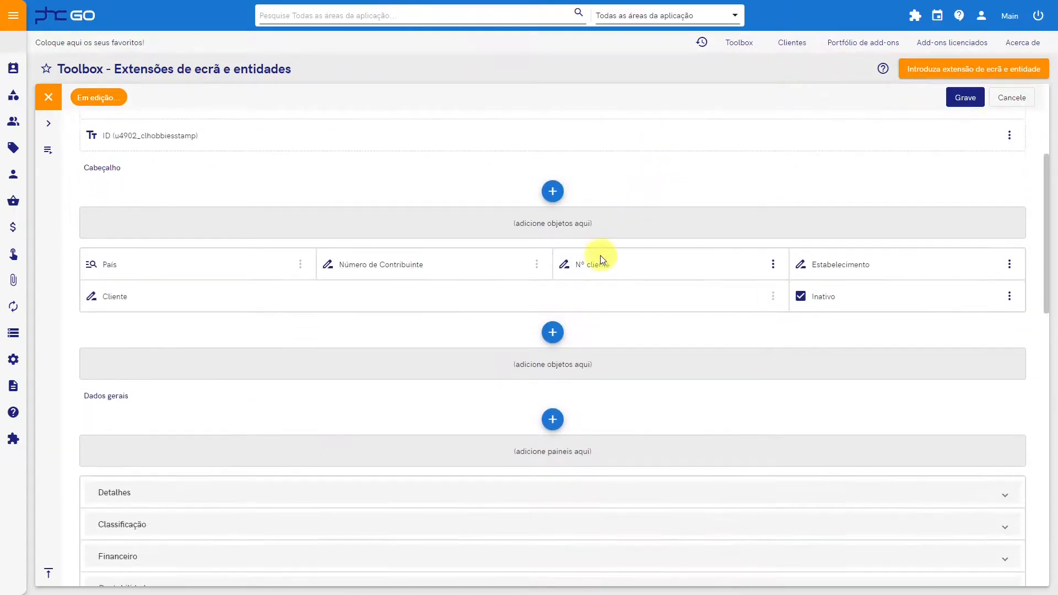
pyautogui.scroll(-3, 520, 321)
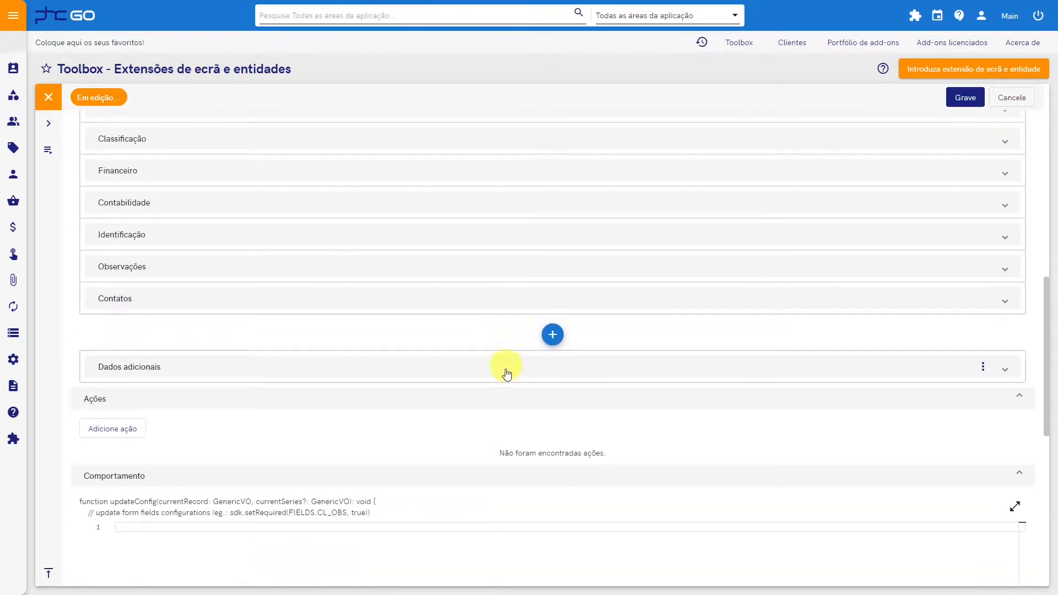
pyautogui.scroll(-3, 499, 381)
pyautogui.click(477, 209)
pyautogui.click(553, 232)
pyautogui.click(598, 370)
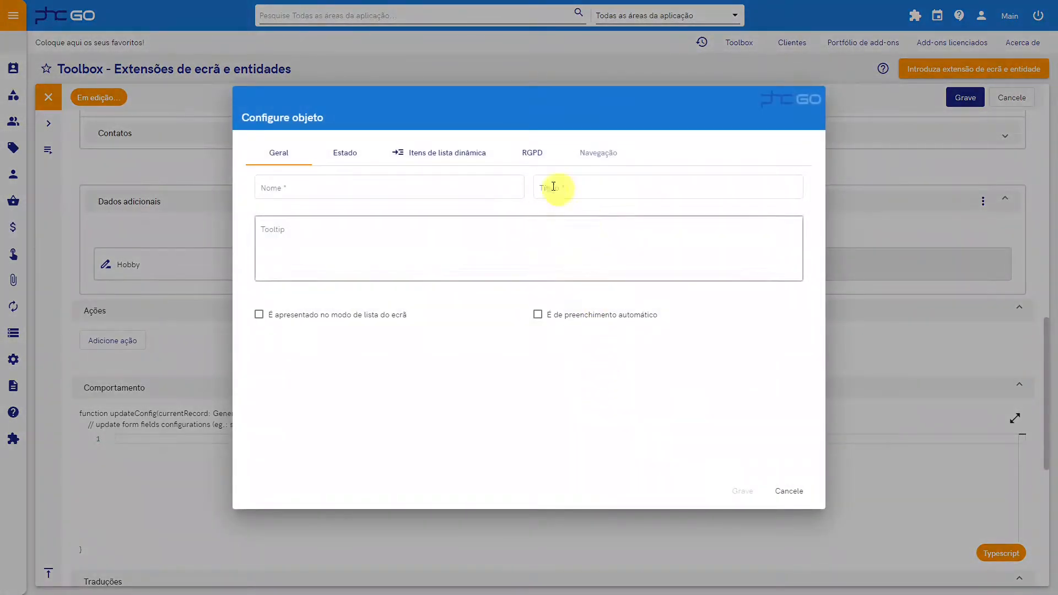
pyautogui.click(788, 490)
# Step: Remove the Hobby textbox from the Dados adicionais panel of the extension
pyautogui.click(312, 271)
pyautogui.click(398, 428)
pyautogui.click(510, 336)
# Step: Try to add a dynamic list object to Dados adicionais, checking its list item table options, and close the extension without saving
pyautogui.click(613, 288)
pyautogui.click(666, 456)
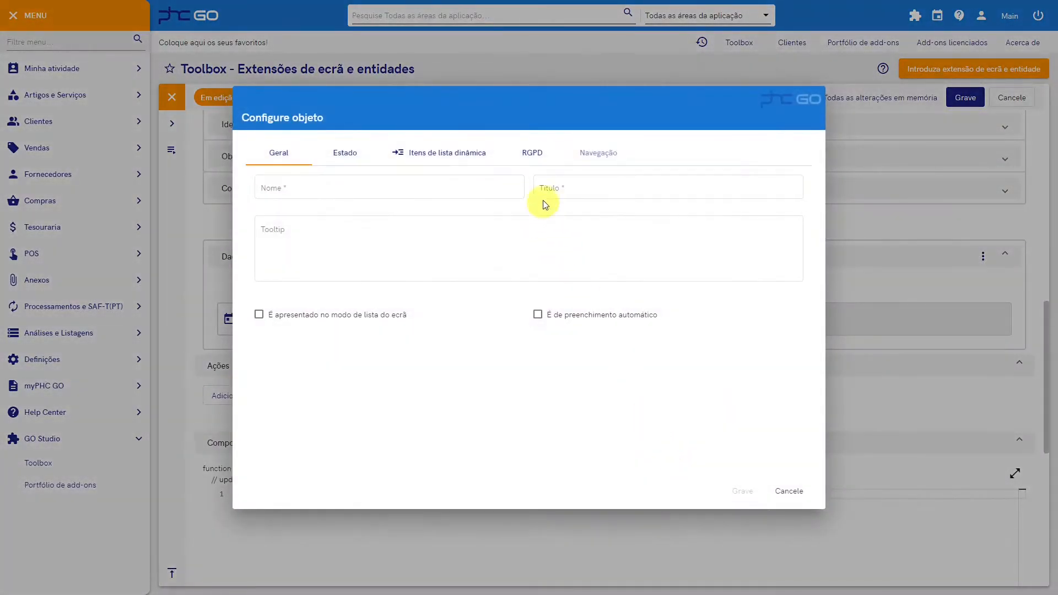
pyautogui.click(471, 161)
pyautogui.click(611, 197)
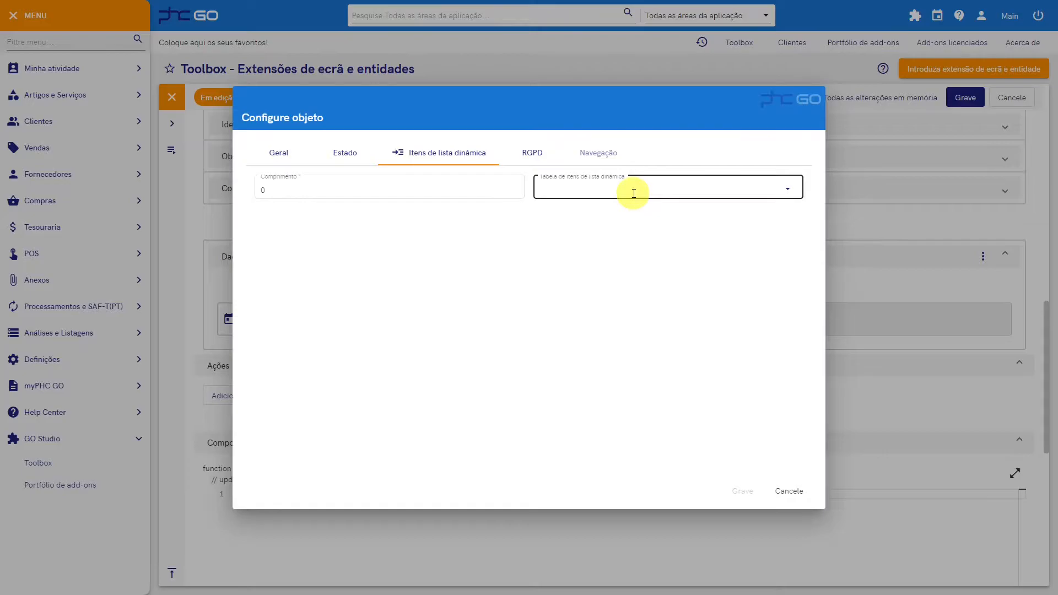
pyautogui.click(789, 491)
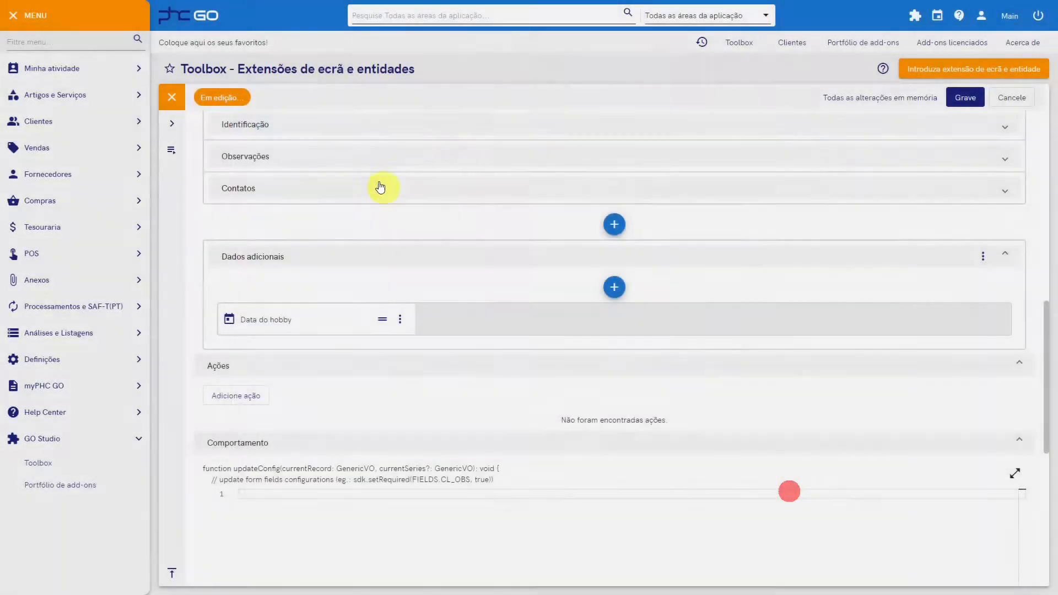
pyautogui.click(178, 101)
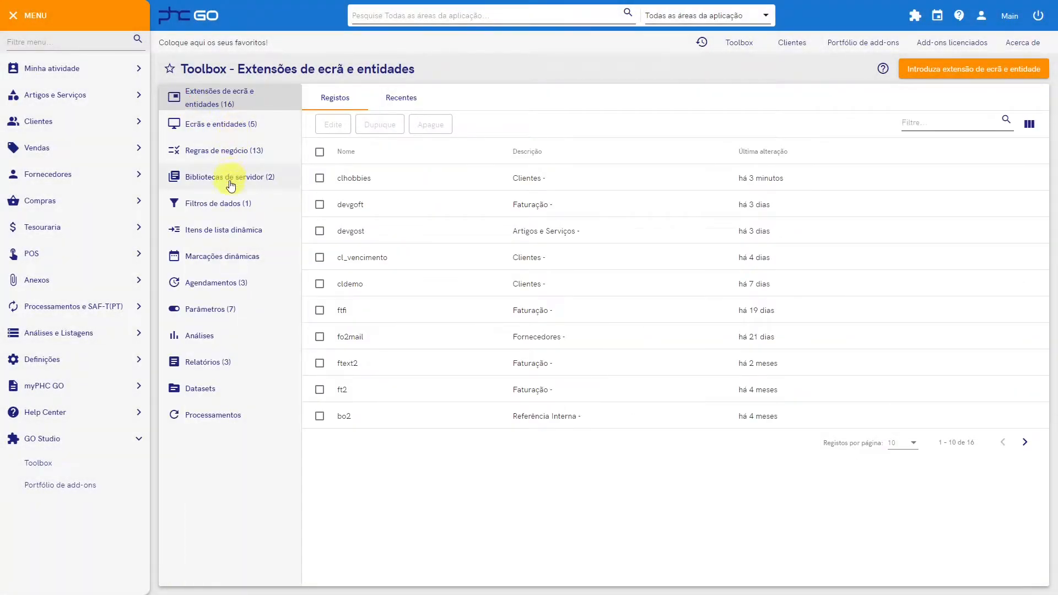
# Step: Create a dynamic list item named "Hobby - leitura" with table ID hobby and value Ler, and save it
pyautogui.click(226, 234)
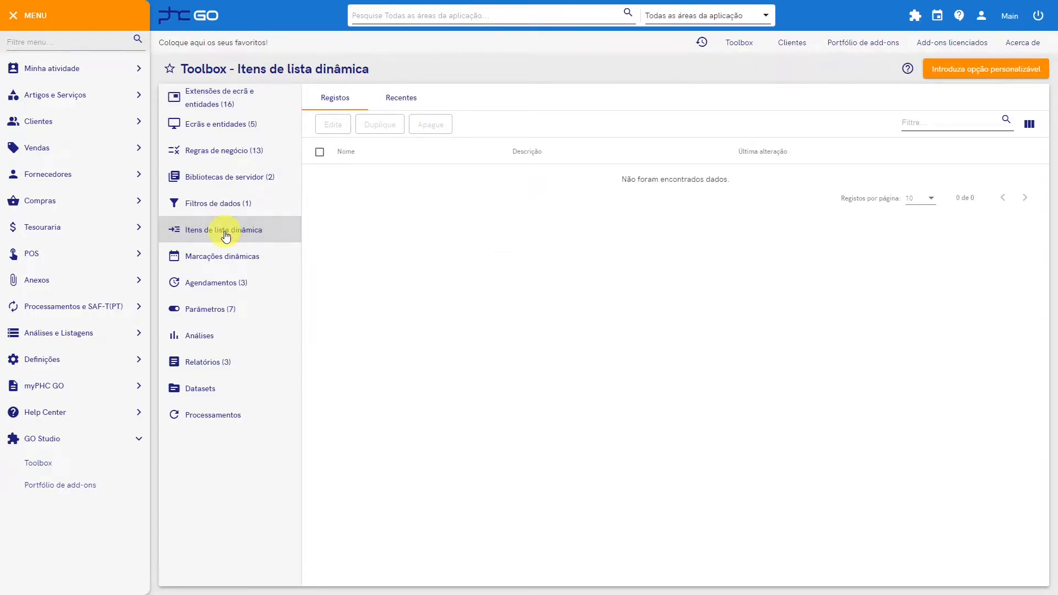
pyautogui.click(953, 70)
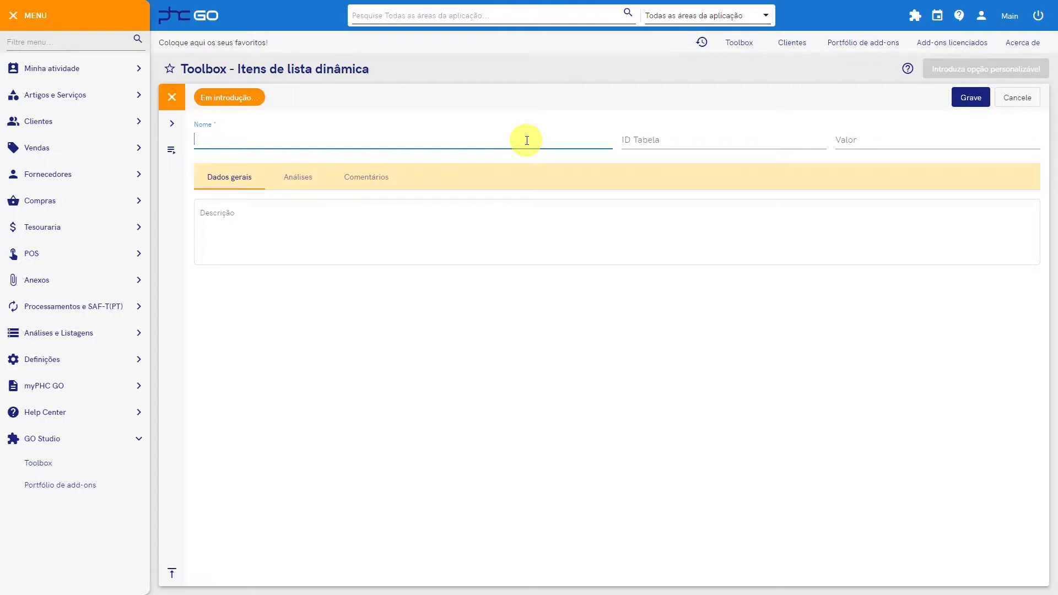
pyautogui.write('Hobby - leitura')
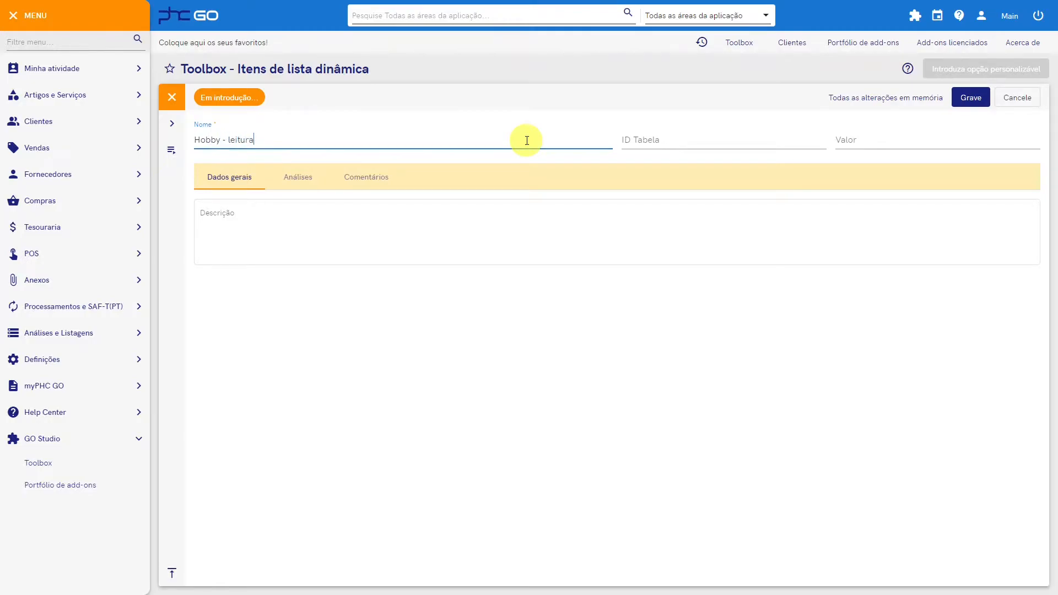
pyautogui.press('Tab')
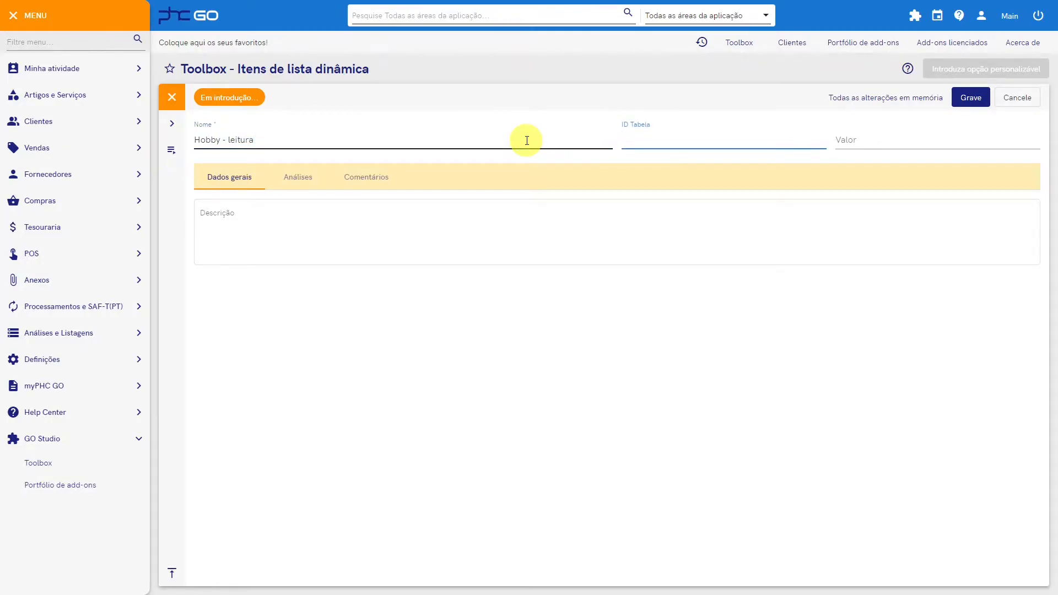
pyautogui.press('Tab')
pyautogui.write('L')
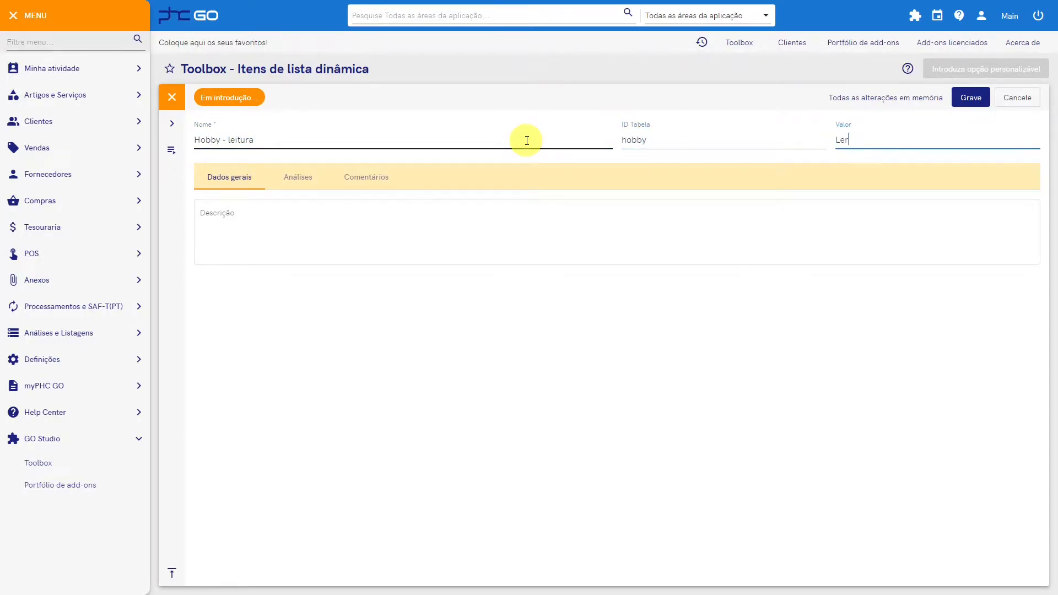
pyautogui.click(969, 98)
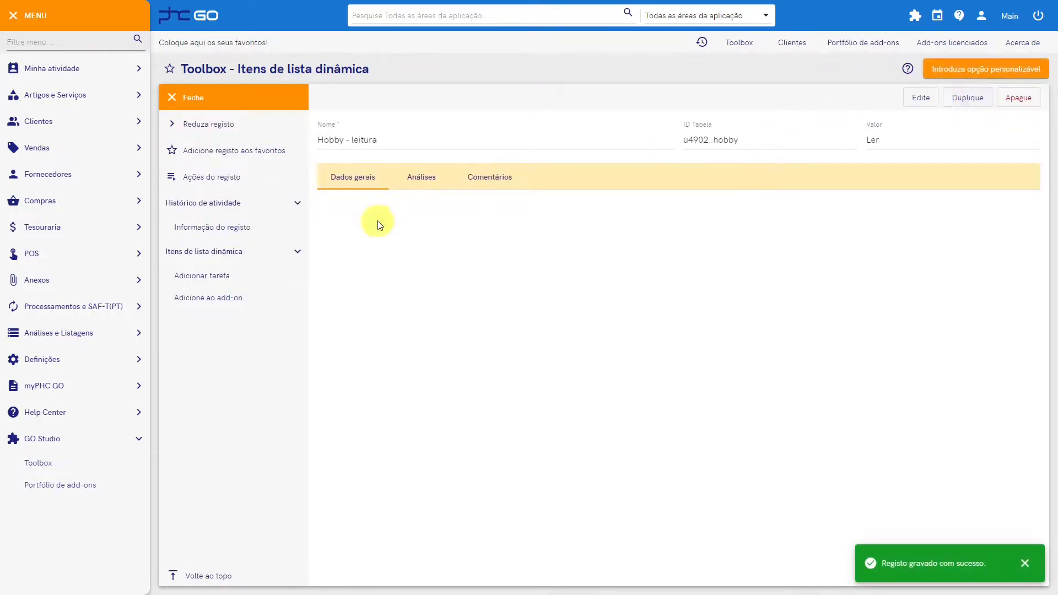
# Step: Add the "Hobby - leitura" list item to the Hobbies (v1,00) add-on
pyautogui.click(228, 302)
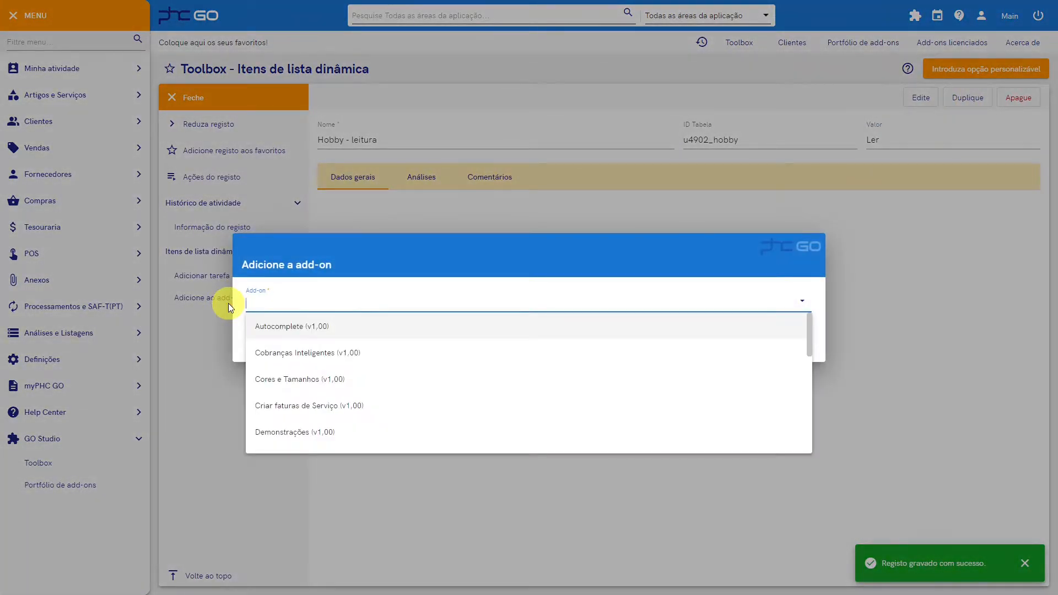
pyautogui.write('ho')
pyautogui.click(309, 351)
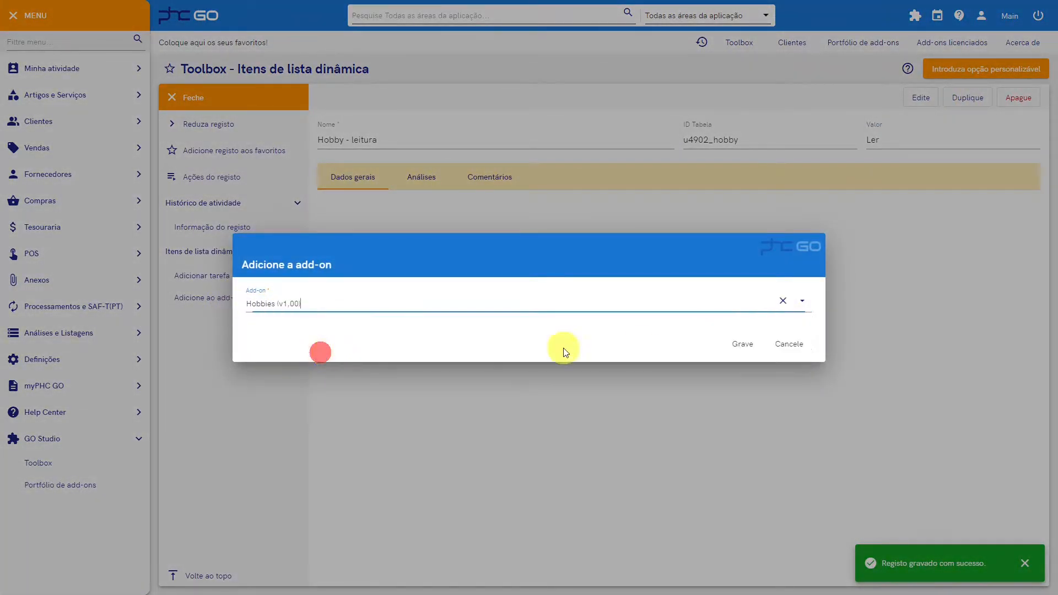
pyautogui.click(735, 345)
# Step: Duplicate the "Hobby - leitura" item, rename the copy "Hobby - cinema", set its value to Cinema, and save it
pyautogui.click(970, 99)
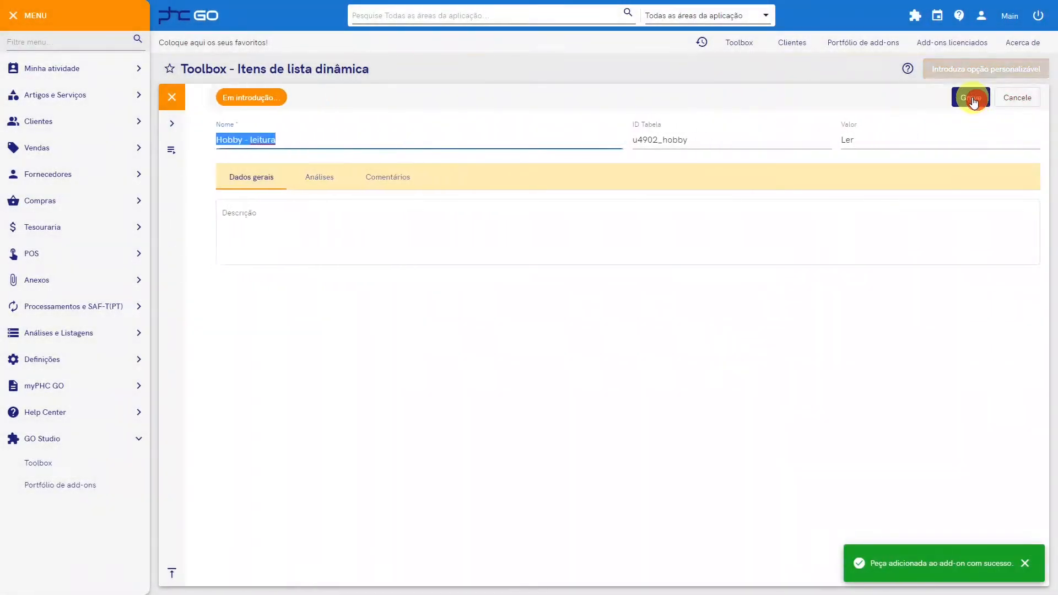
pyautogui.doubleClick(234, 141)
pyautogui.write('cine')
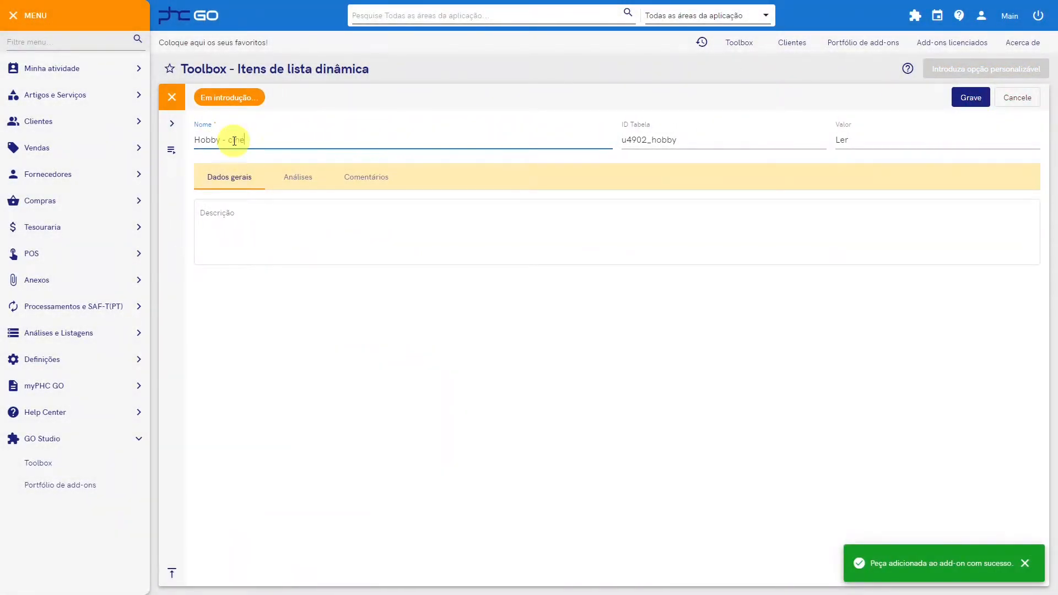
pyautogui.write('ma')
pyautogui.press('Tab')
pyautogui.press('Tab')
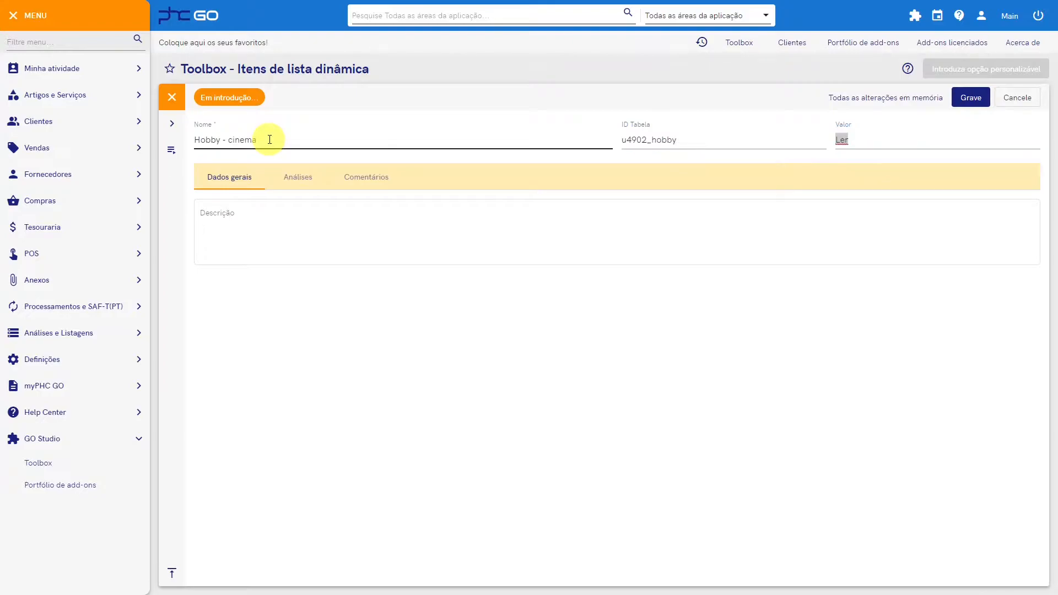
pyautogui.click(881, 138)
pyautogui.write('Cinema')
pyautogui.click(974, 98)
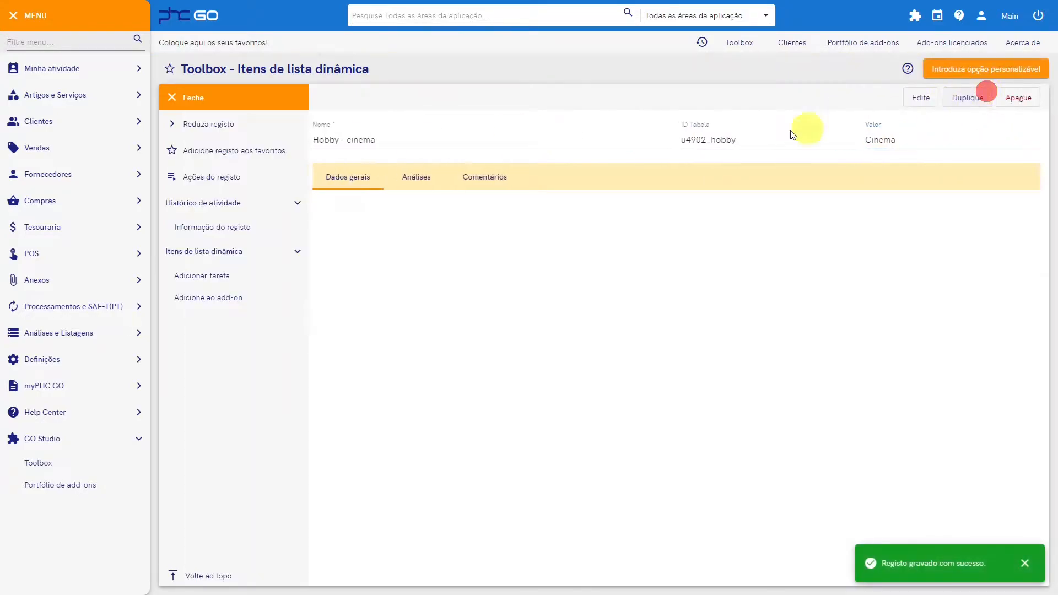
# Step: Add the "Hobby - cinema" list item to the Hobbies add-on
pyautogui.click(252, 306)
pyautogui.click(285, 302)
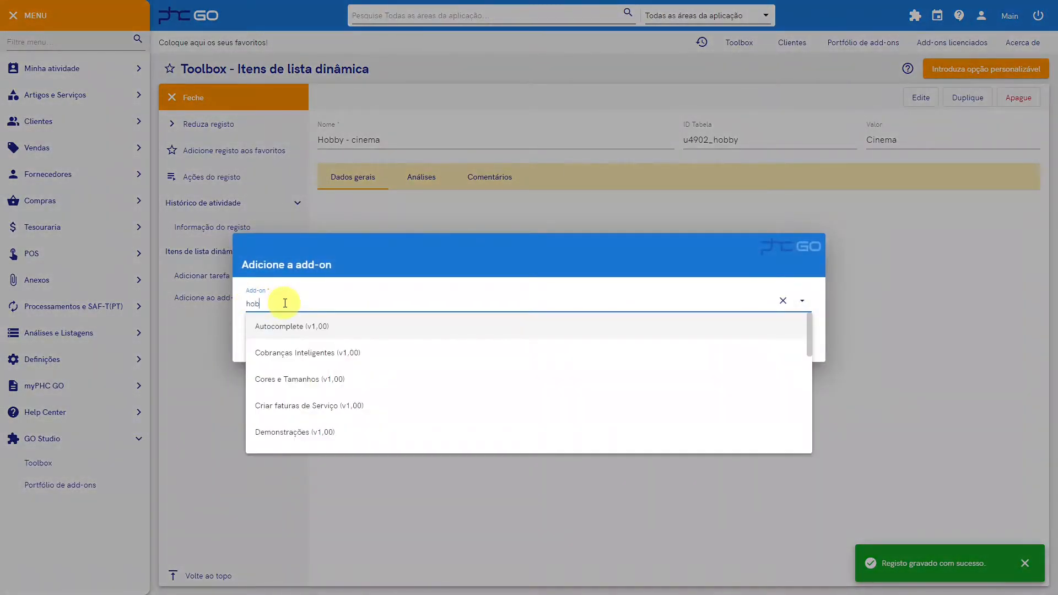
pyautogui.click(264, 325)
pyautogui.click(732, 343)
# Step: Duplicate the "Hobby - cinema" item, rename the copy "Hobby - passear", set its value to Passear, and save it
pyautogui.click(965, 98)
pyautogui.doubleClick(241, 140)
pyautogui.write('passear')
pyautogui.press('Tab')
pyautogui.press('Tab')
pyautogui.write('Passear')
pyautogui.click(972, 97)
# Step: Add the "Hobby - passear" list item to the Hobbies add-on
pyautogui.click(255, 299)
pyautogui.click(323, 301)
pyautogui.write('hob')
pyautogui.click(309, 326)
pyautogui.click(740, 344)
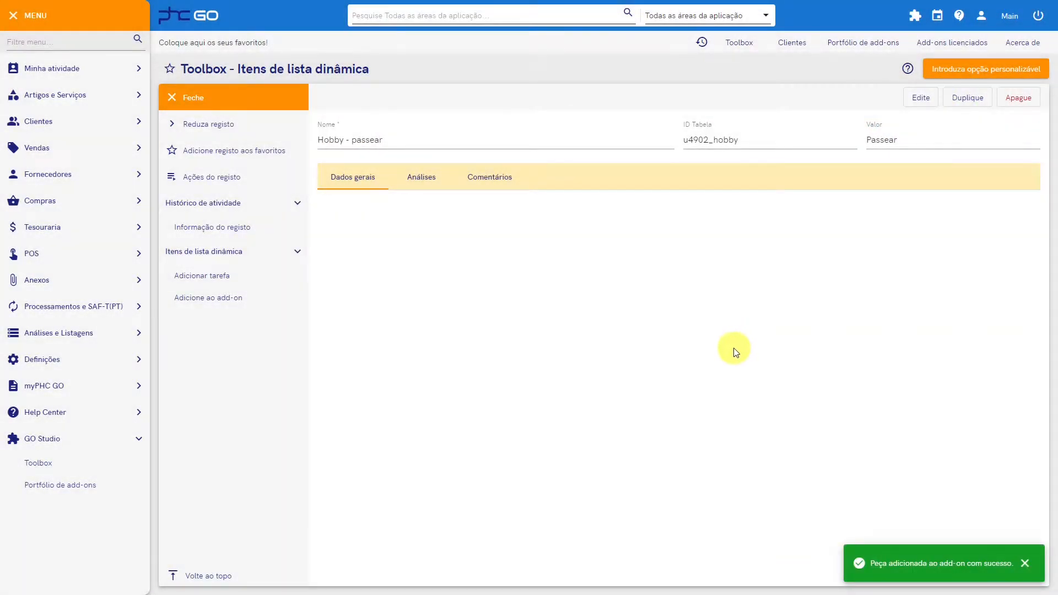
# Step: Open the clhobbies screen extension for editing and delete the existing Hobby field from the Dados adicionais panel
pyautogui.click(215, 97)
pyautogui.click(223, 101)
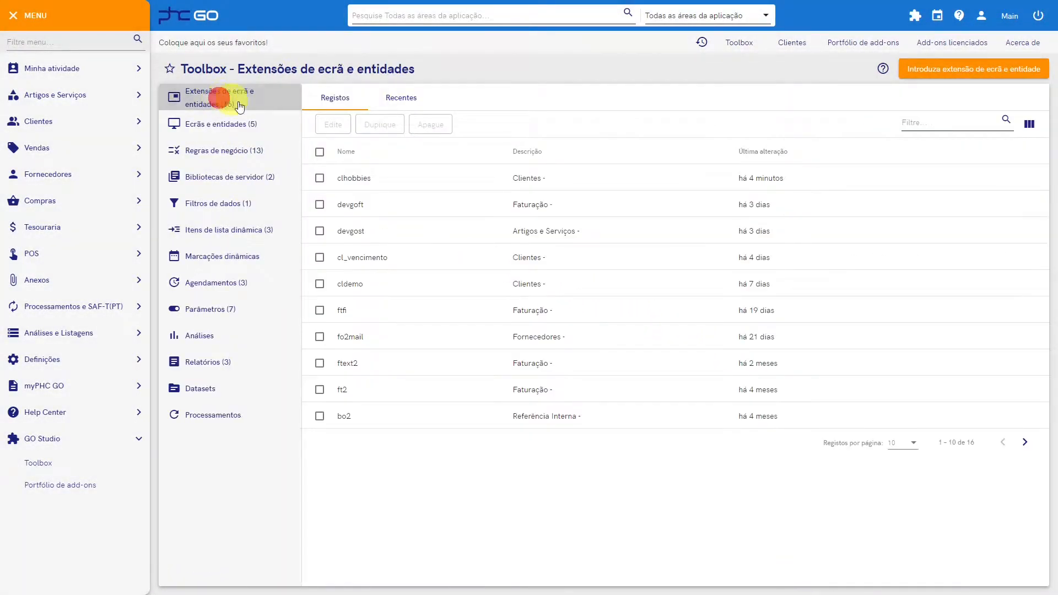
pyautogui.click(355, 173)
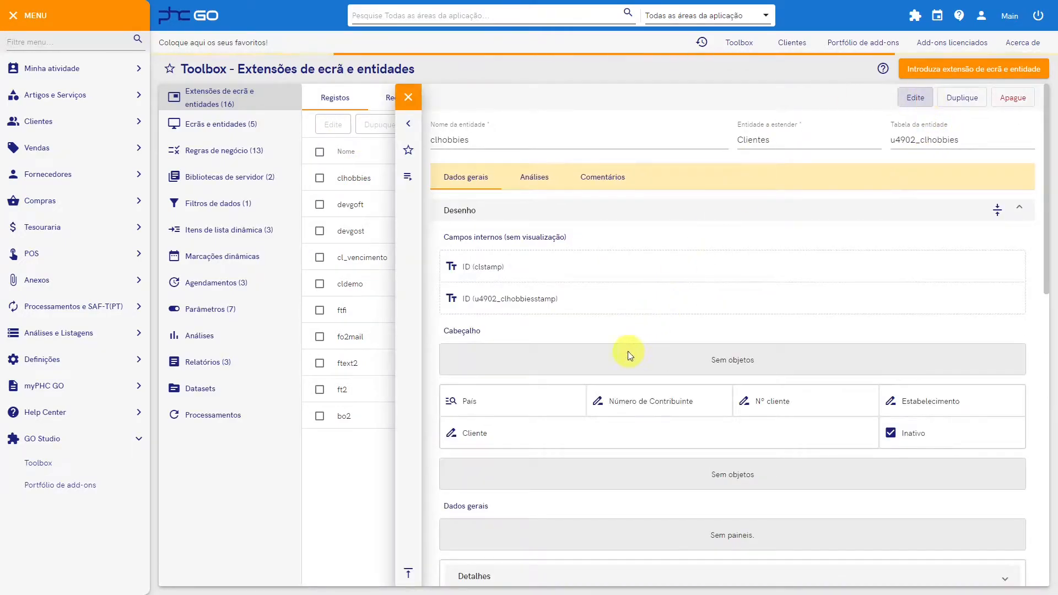
pyautogui.scroll(-9, 504, 353)
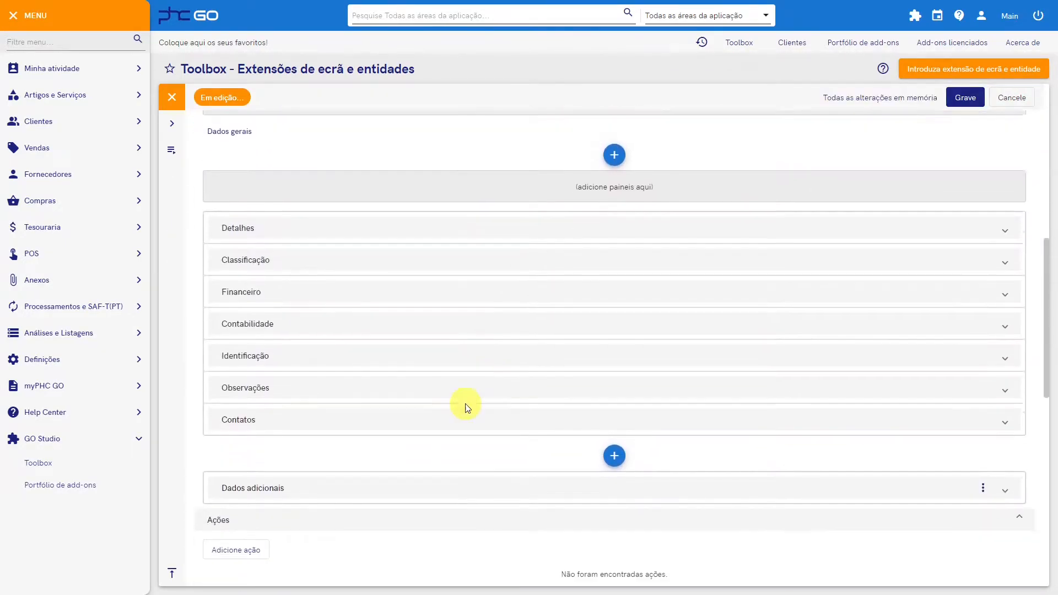
pyautogui.click(442, 463)
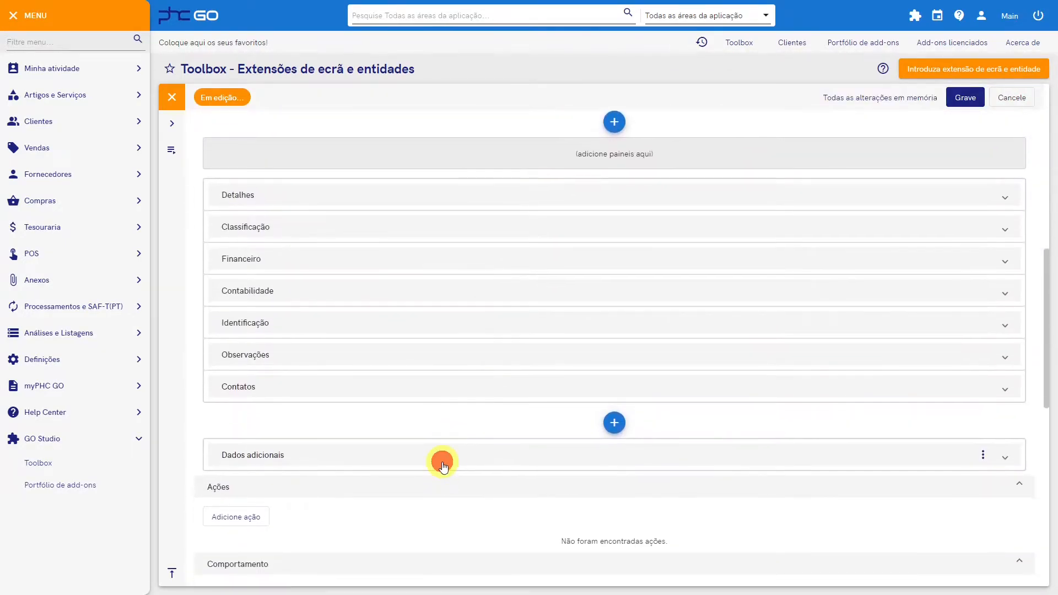
pyautogui.click(400, 407)
pyautogui.click(385, 517)
pyautogui.click(517, 335)
# Step: Add an Itens de lista dinâmica object to Dados adicionais with the name hobby and the title Hobby
pyautogui.click(614, 375)
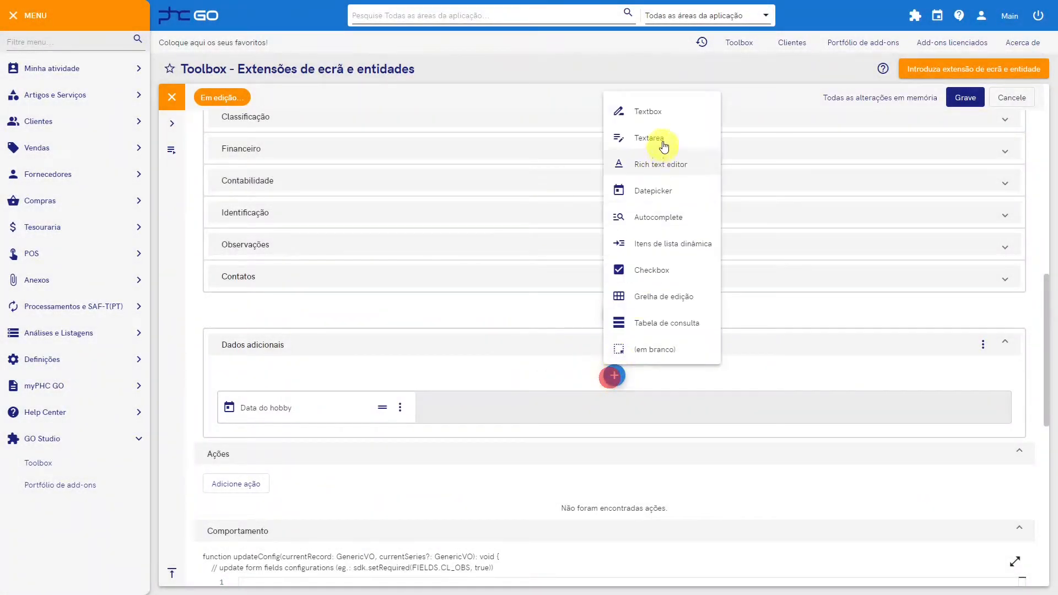
pyautogui.click(677, 233)
pyautogui.click(274, 188)
pyautogui.write('hobby')
pyautogui.press('Tab')
pyautogui.write('H')
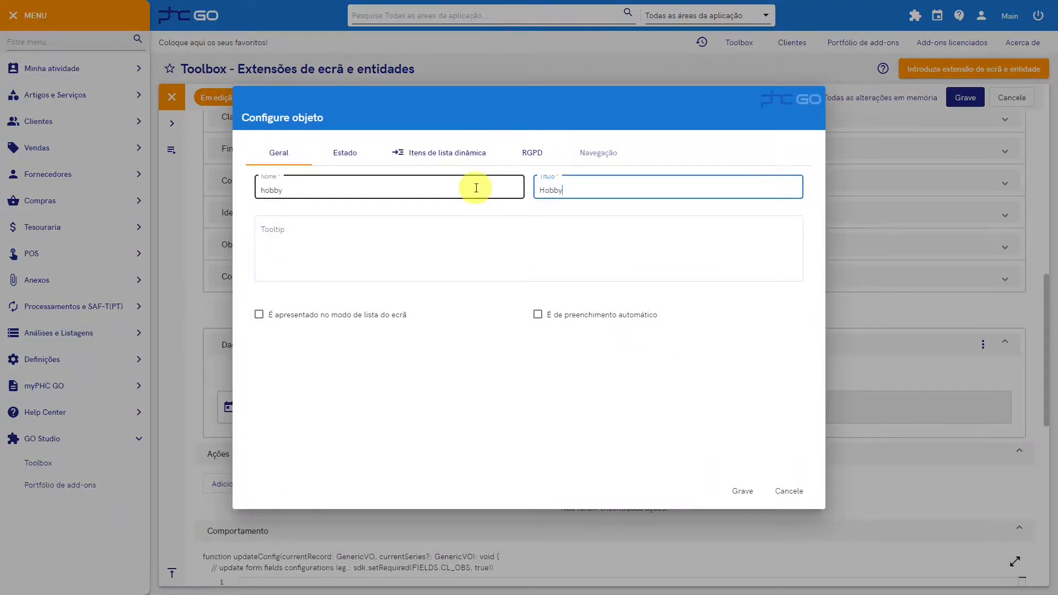
# Step: Set the Hobby list field's length to 100 and its table to u4902_hobby, and save the field and the extension
pyautogui.click(444, 156)
pyautogui.click(353, 188)
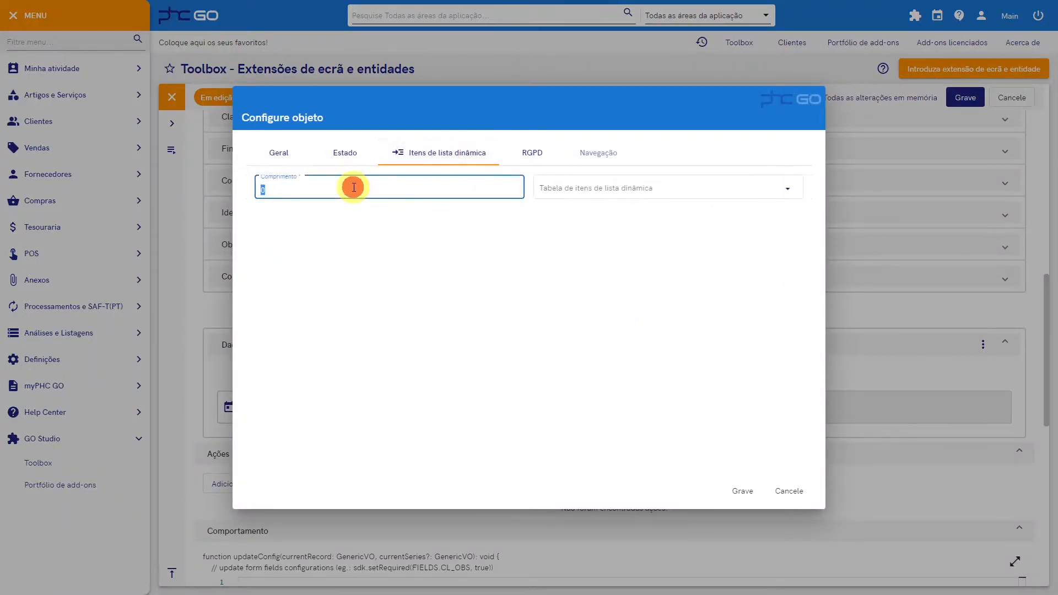
pyautogui.press('Tab')
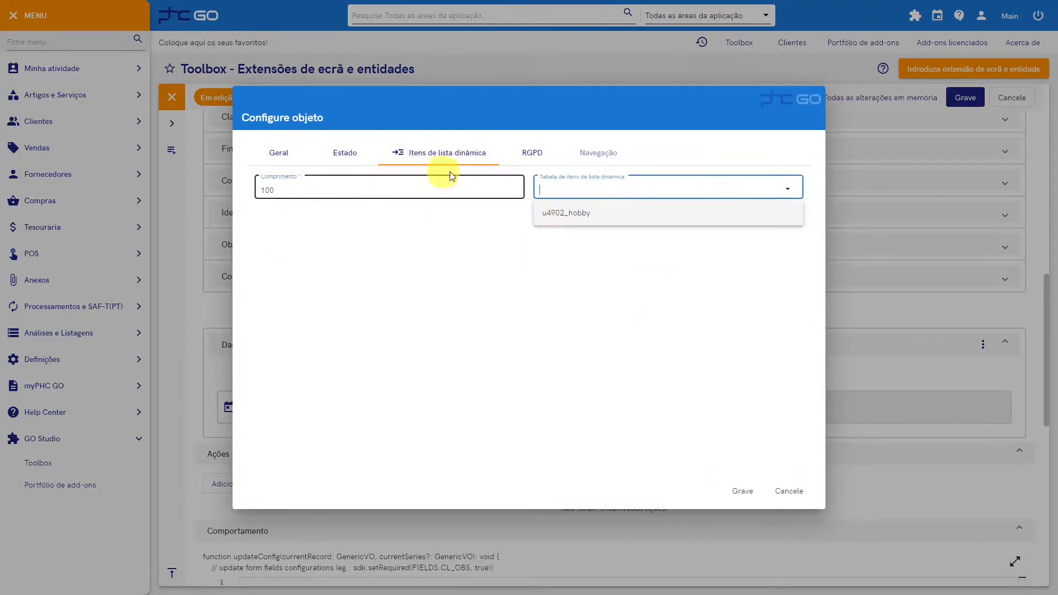
pyautogui.click(615, 210)
pyautogui.click(741, 490)
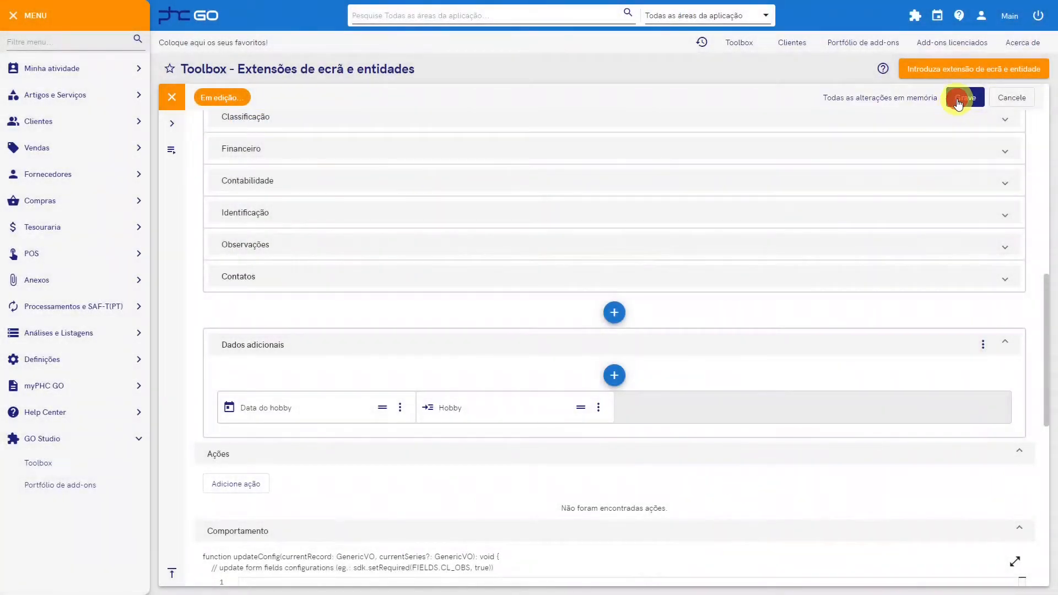
pyautogui.click(958, 104)
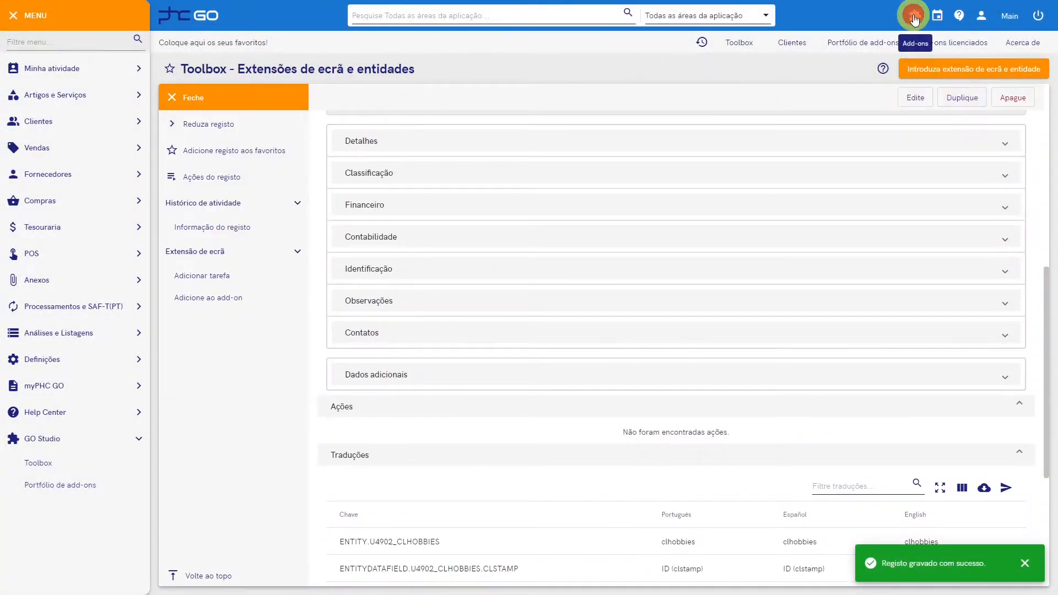
# Step: Reload the application through the add-ons options to load the new Hobby list field
pyautogui.click(914, 19)
pyautogui.moveTo(893, 82)
pyautogui.click(950, 110)
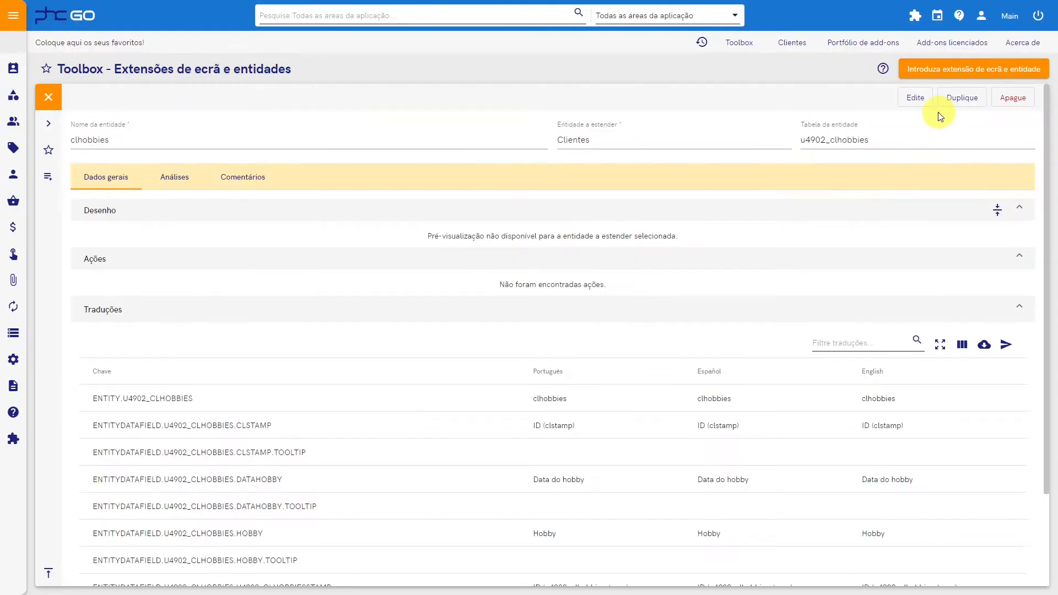
# Step: Edit the existing client record, try Futebol as a new Hobby value, and discard the changes
pyautogui.click(790, 42)
pyautogui.click(761, 96)
pyautogui.click(536, 499)
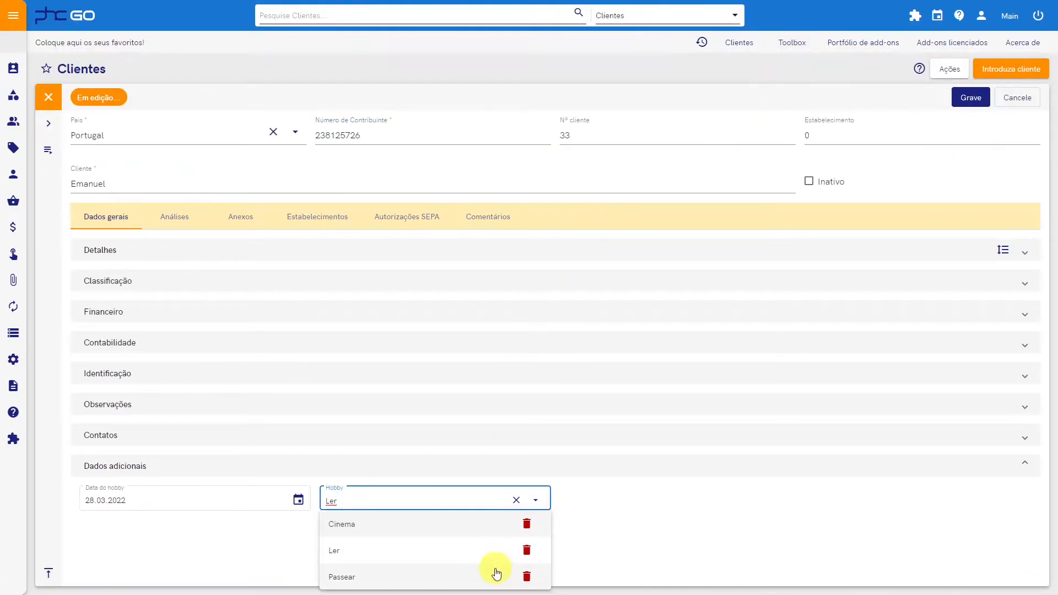
pyautogui.write('Futebol')
pyautogui.click(356, 519)
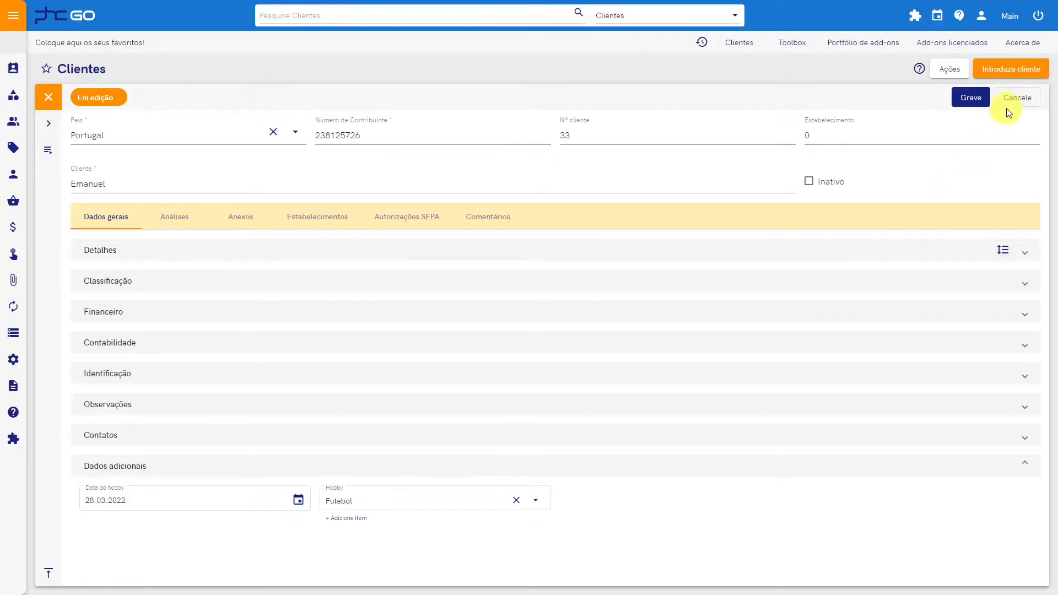
pyautogui.click(1015, 98)
pyautogui.click(503, 333)
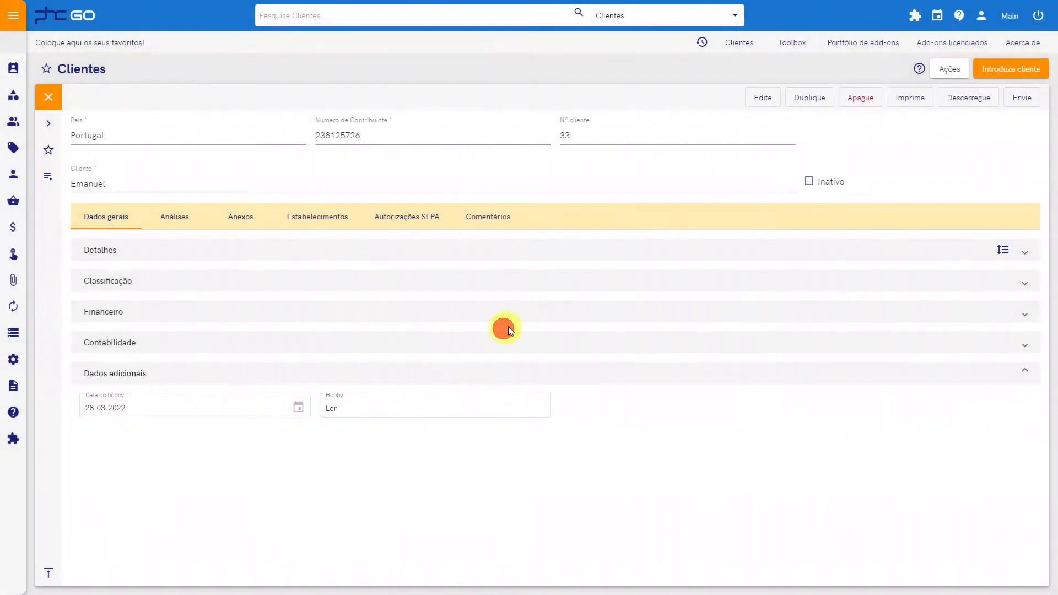
# Step: Return to the clhobbies extension, start editing it, and add a Checkbox object to the Dados adicionais panel
pyautogui.click(799, 43)
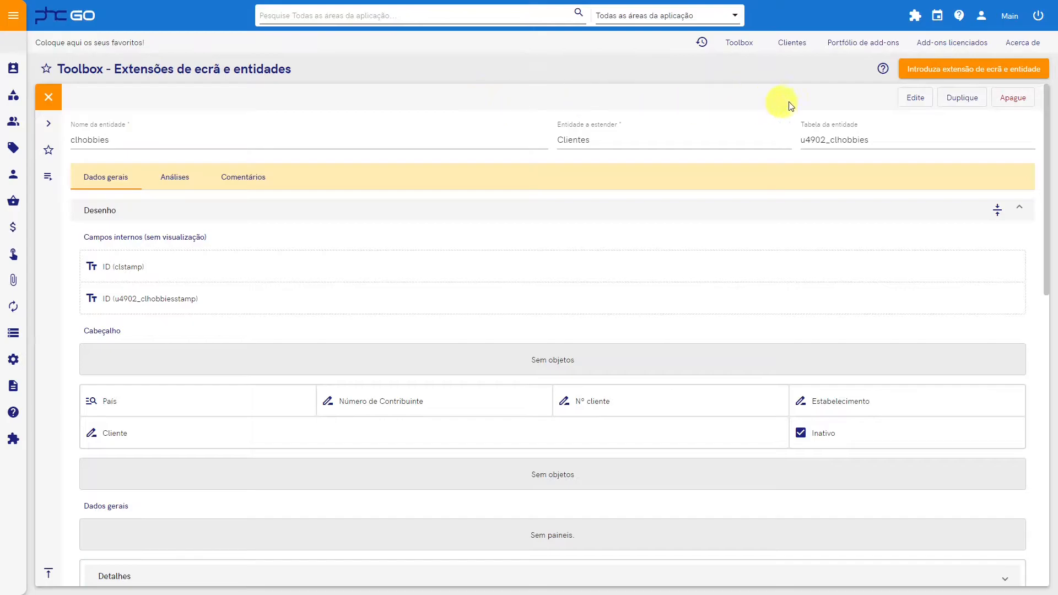
pyautogui.click(908, 104)
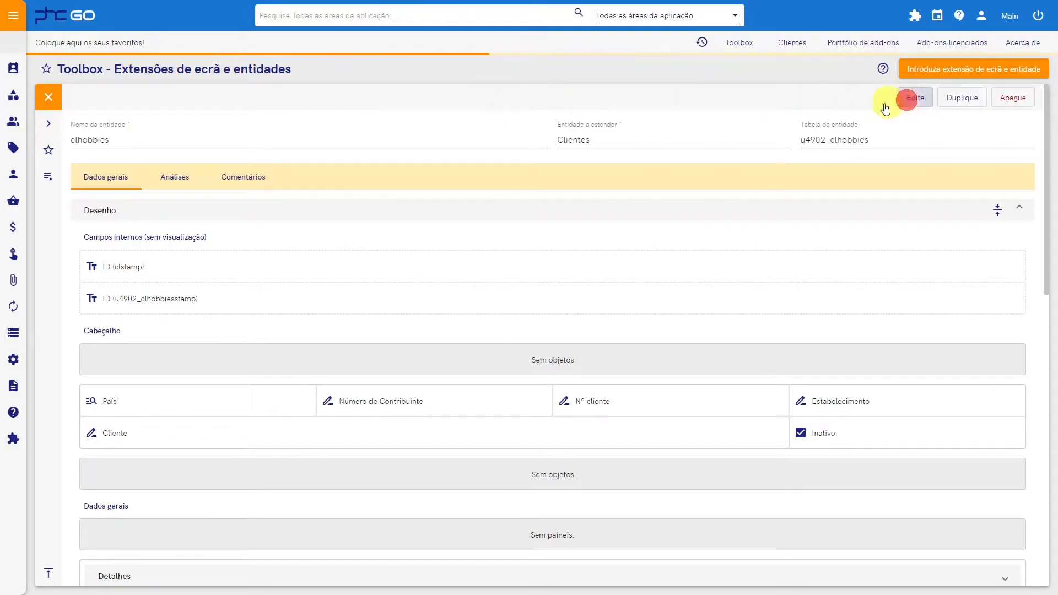
pyautogui.scroll(-10, 523, 433)
pyautogui.scroll(-3, 518, 426)
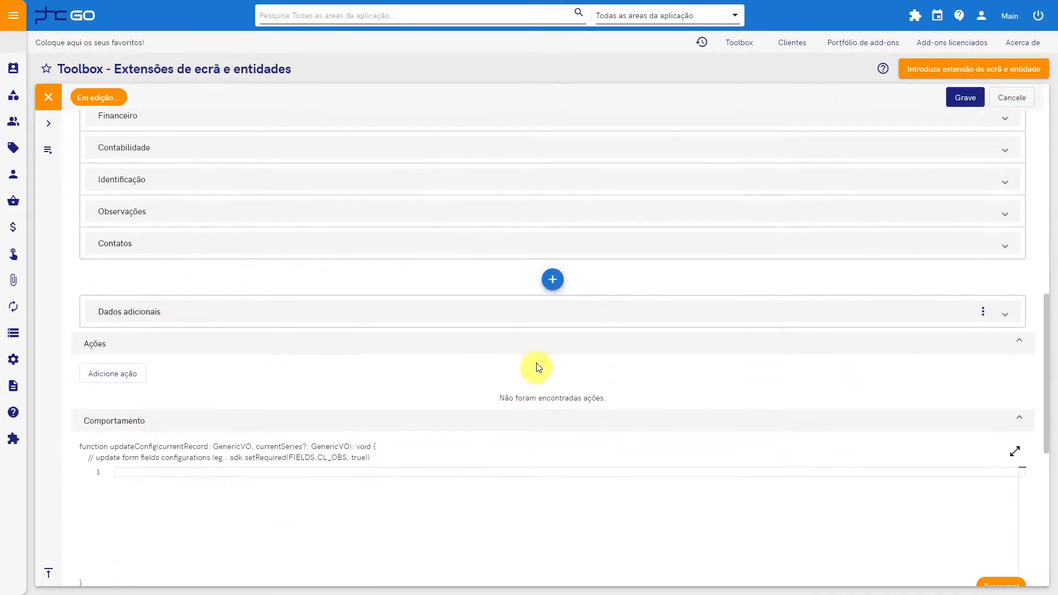
pyautogui.click(524, 314)
pyautogui.click(550, 342)
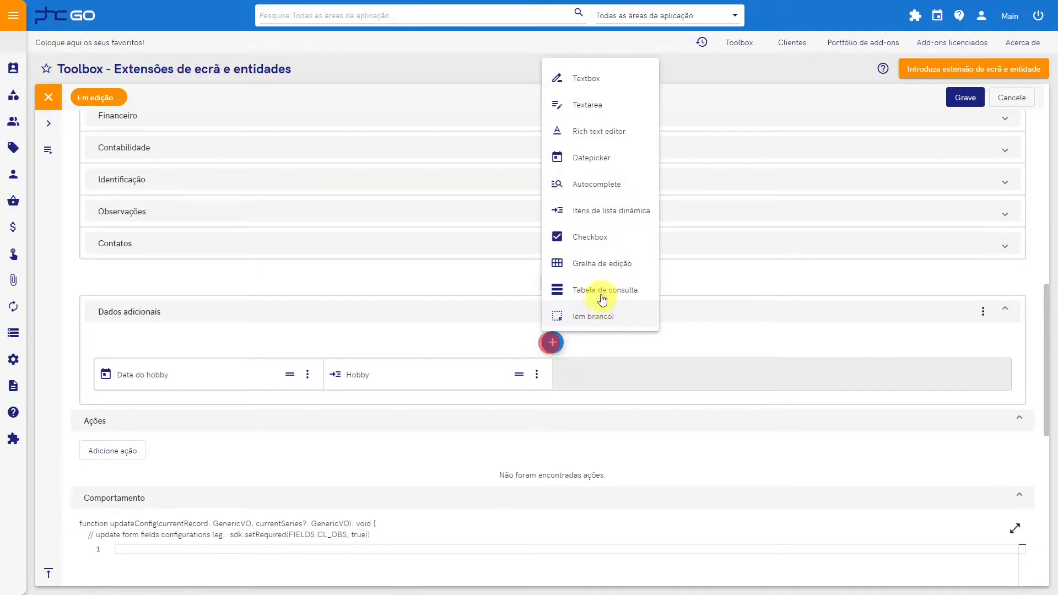
pyautogui.click(599, 235)
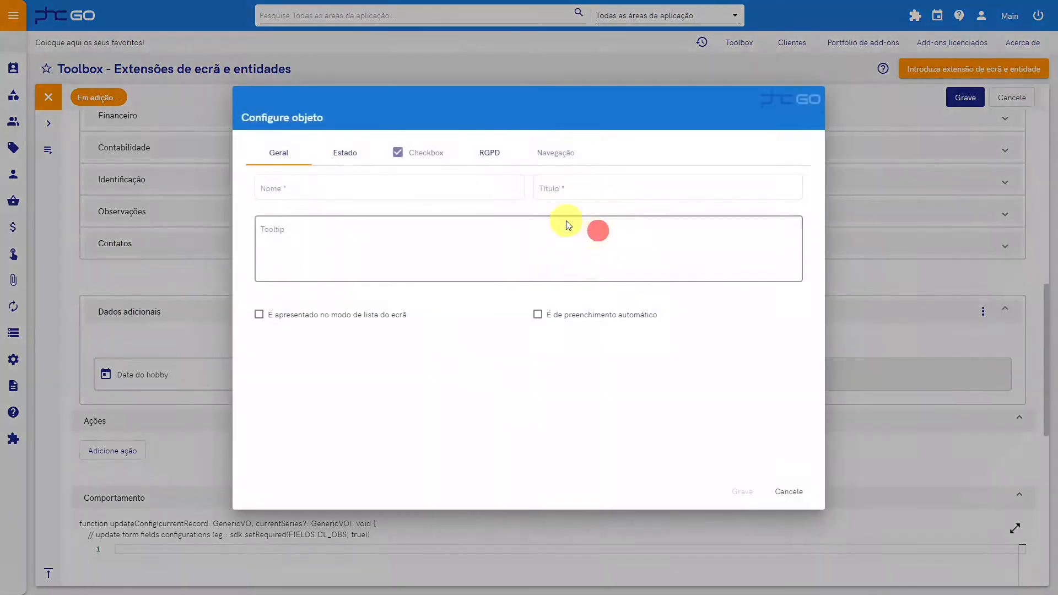
# Step: Name the checkbox maishobbies with the title "Tem mais hobbies", and save the field and the extension
pyautogui.click(309, 188)
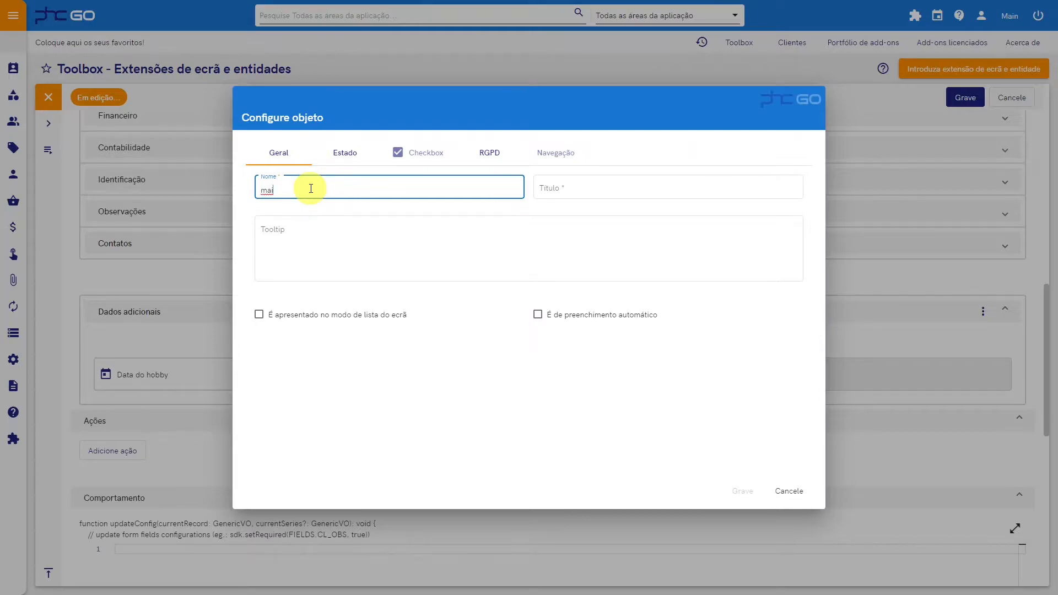
pyautogui.write('maishobbies')
pyautogui.press('Tab')
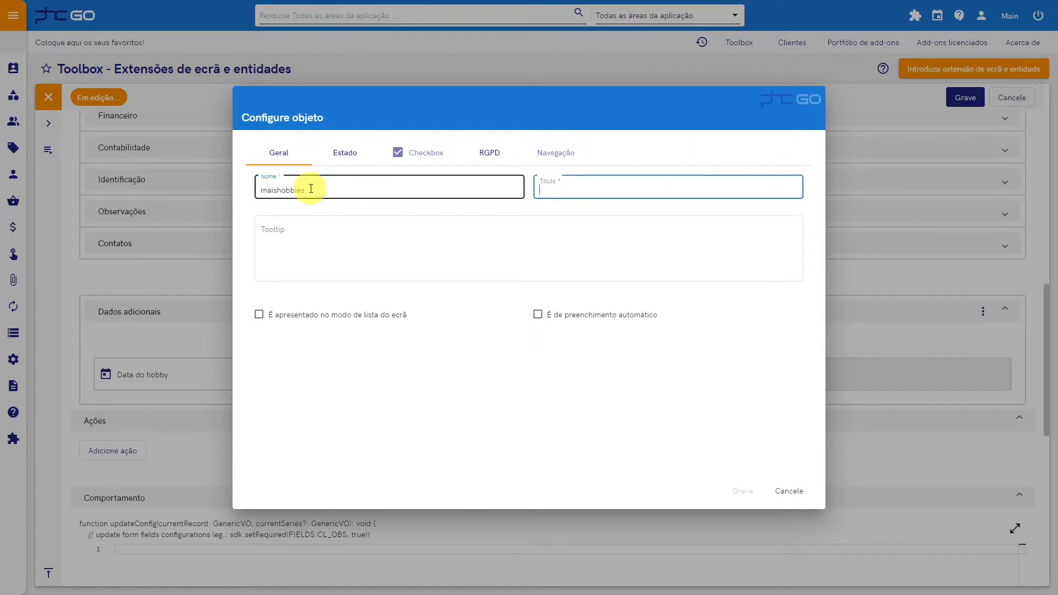
pyautogui.write('Tem mais hobbies')
pyautogui.click(742, 490)
pyautogui.click(973, 98)
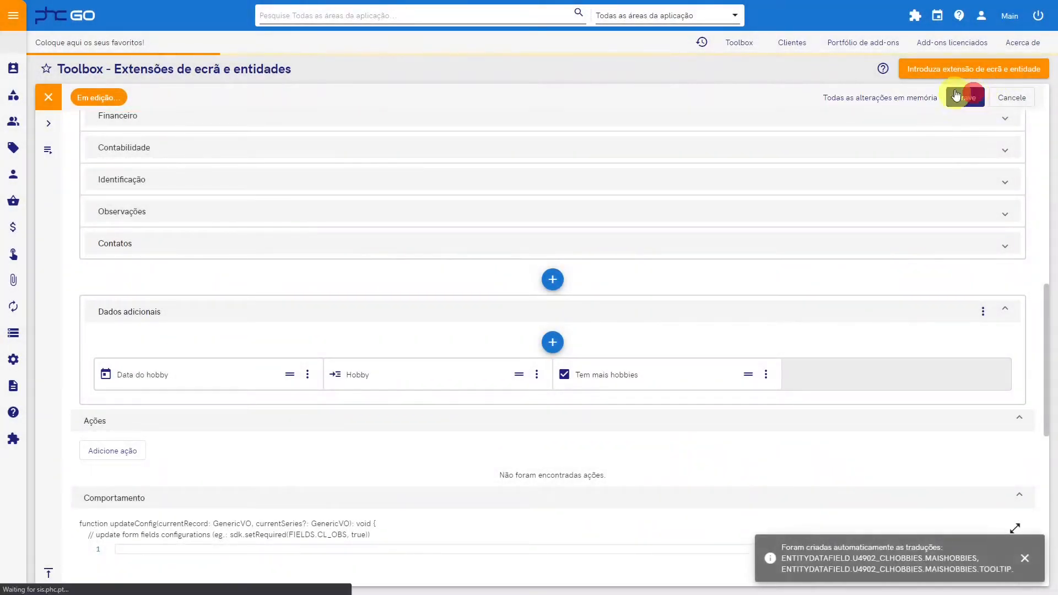
# Step: Reload the application through the add-ons options to load the new checkbox field
pyautogui.click(915, 15)
pyautogui.moveTo(898, 83)
pyautogui.click(946, 108)
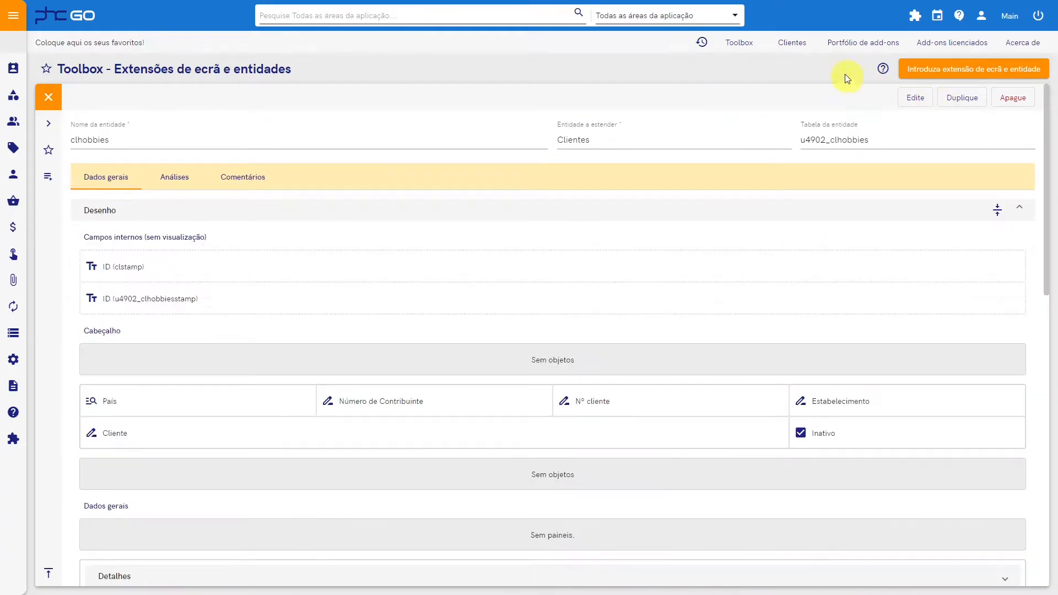
# Step: Check the "Tem mais hobbies" checkbox field in the client record's edit mode, and leave the record without changes
pyautogui.click(789, 43)
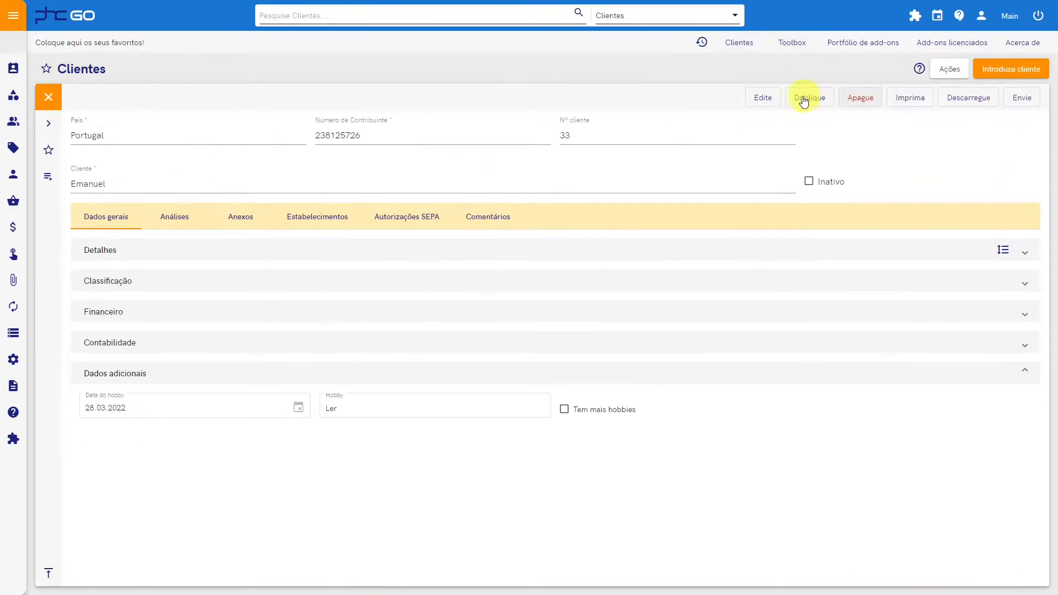
pyautogui.click(762, 98)
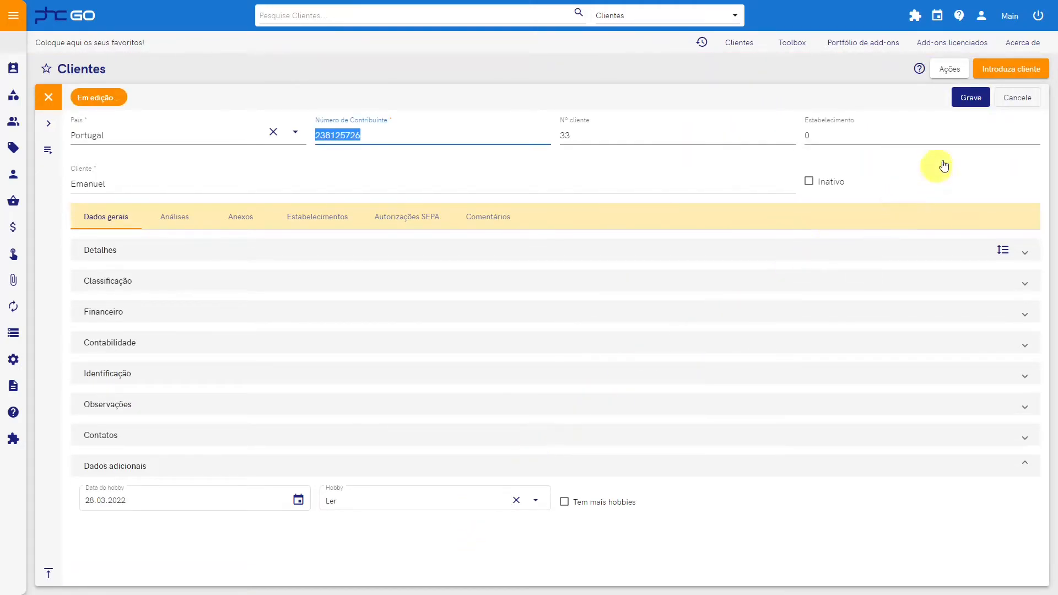
pyautogui.click(1017, 98)
pyautogui.click(452, 334)
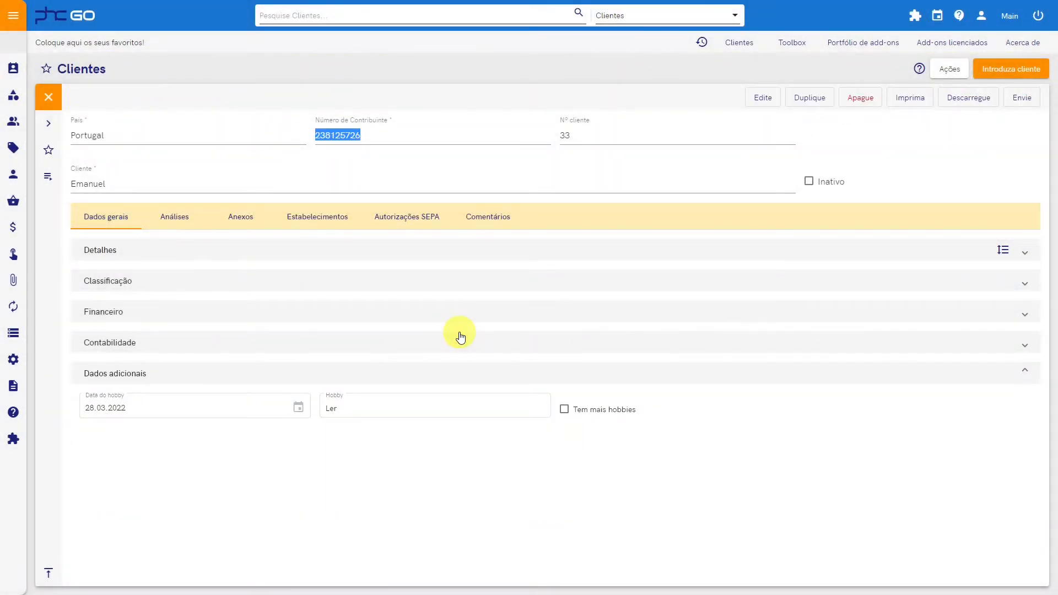
# Step: Create a new screen under Ecrãs e entidades in the Toolbox and name its entity Hobbies
pyautogui.click(785, 43)
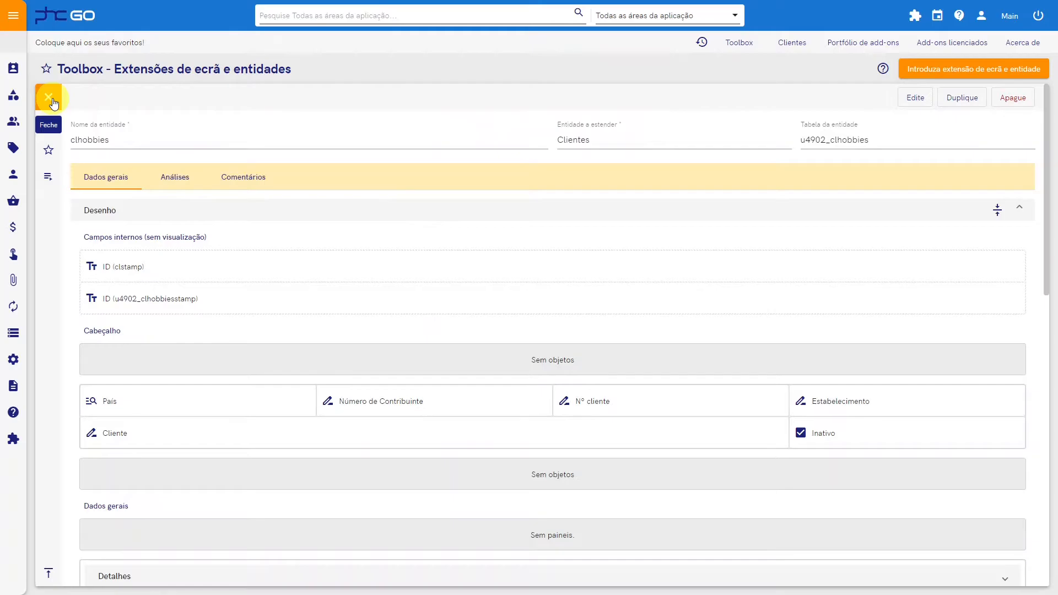
pyautogui.click(53, 103)
pyautogui.click(42, 122)
pyautogui.click(1033, 71)
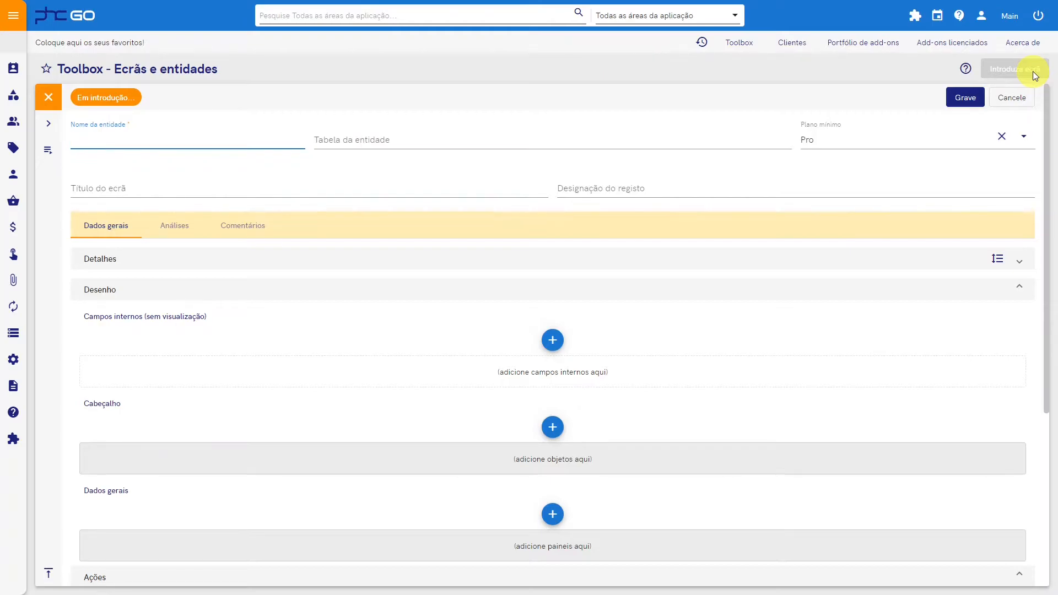
pyautogui.write('obbies')
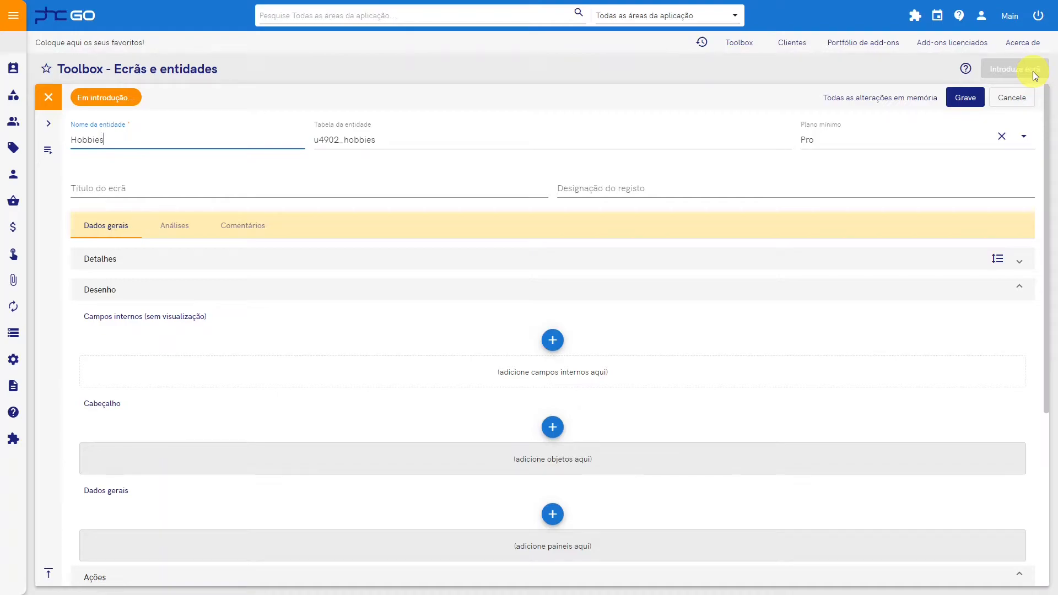
pyautogui.press('Tab')
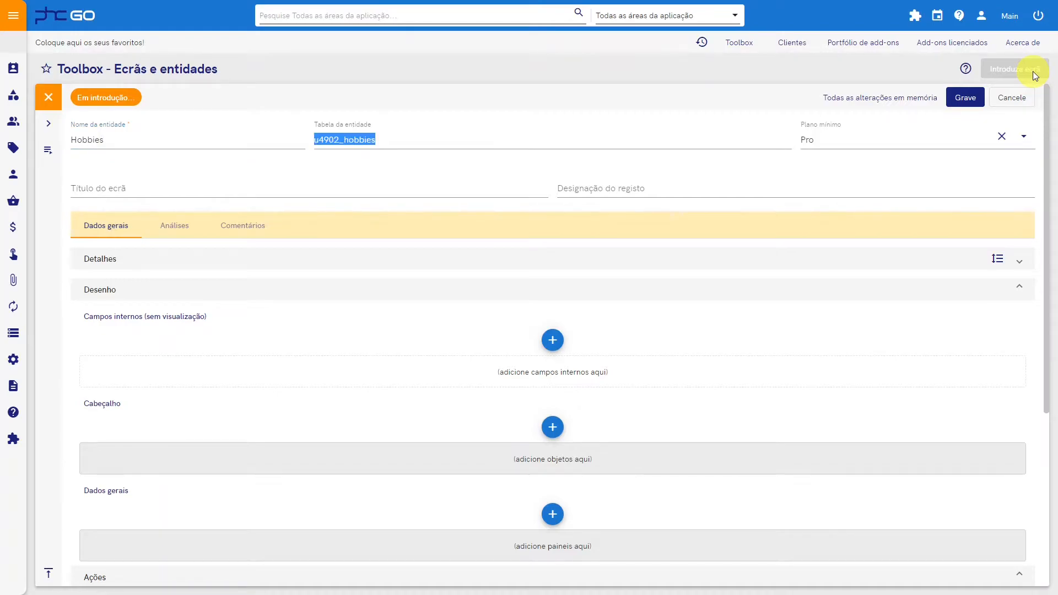
pyautogui.press('Tab')
pyautogui.press('Tab')
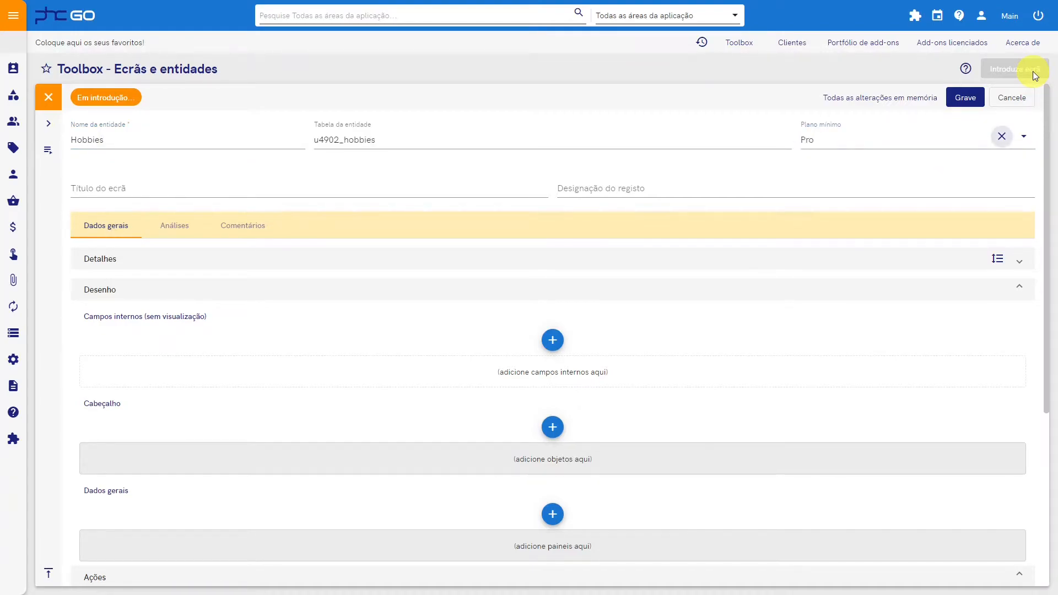
# Step: Set both the screen title and the record designation of the new screen to Hobbies
pyautogui.click(444, 191)
pyautogui.write('Ho')
pyautogui.hotkey('ctrl', 'a')
pyautogui.hotkey('ctrl', 'c')
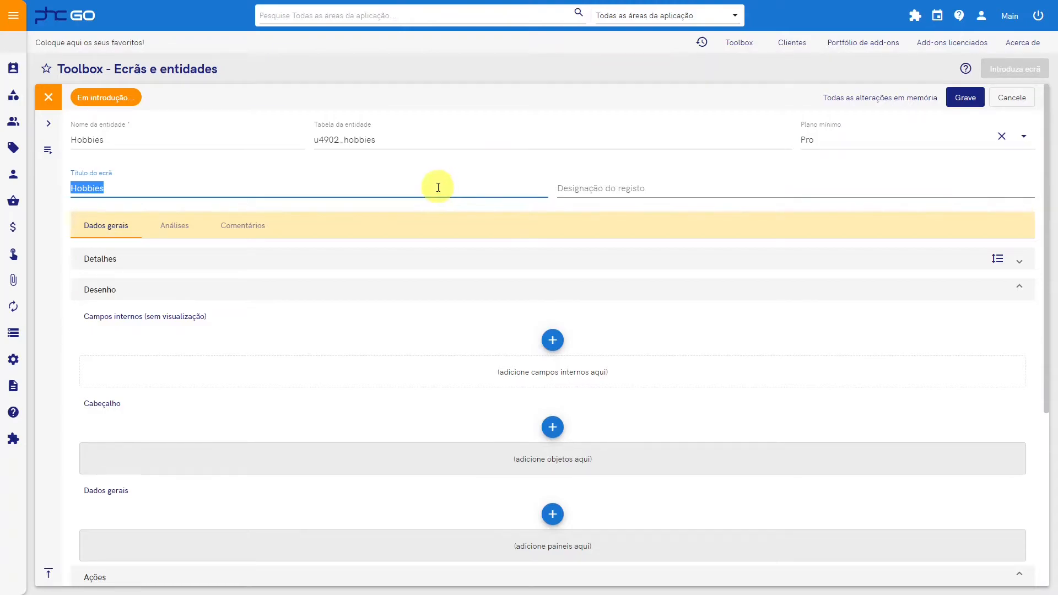
pyautogui.click(565, 177)
pyautogui.hotkey('ctrl', 'v')
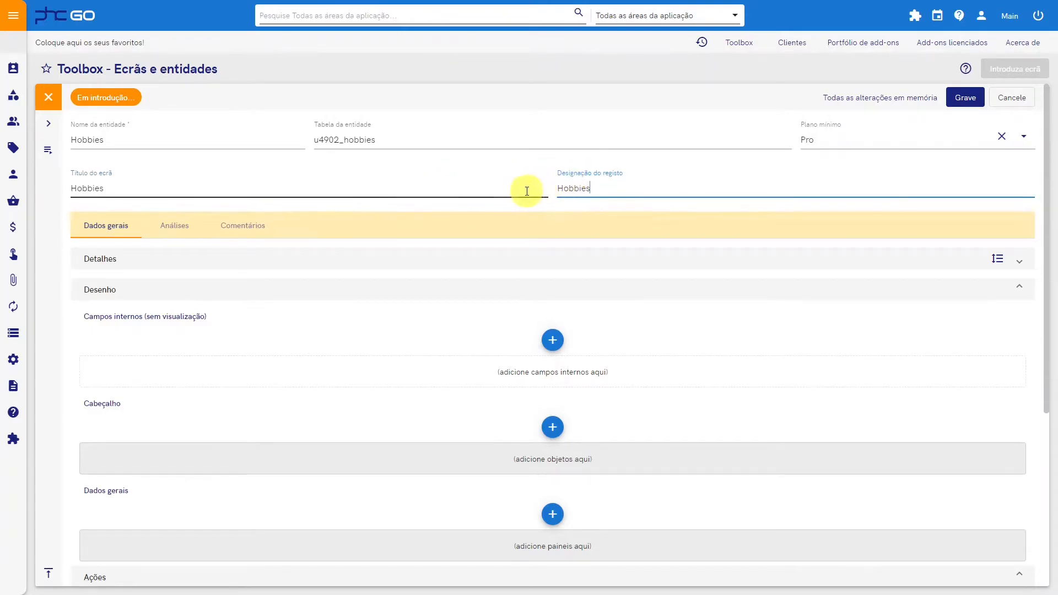
# Step: Add a Textbox object to the screen's Cabeçalho with the name hobby and the title Hobby
pyautogui.scroll(-4, 518, 192)
pyautogui.scroll(1, 511, 200)
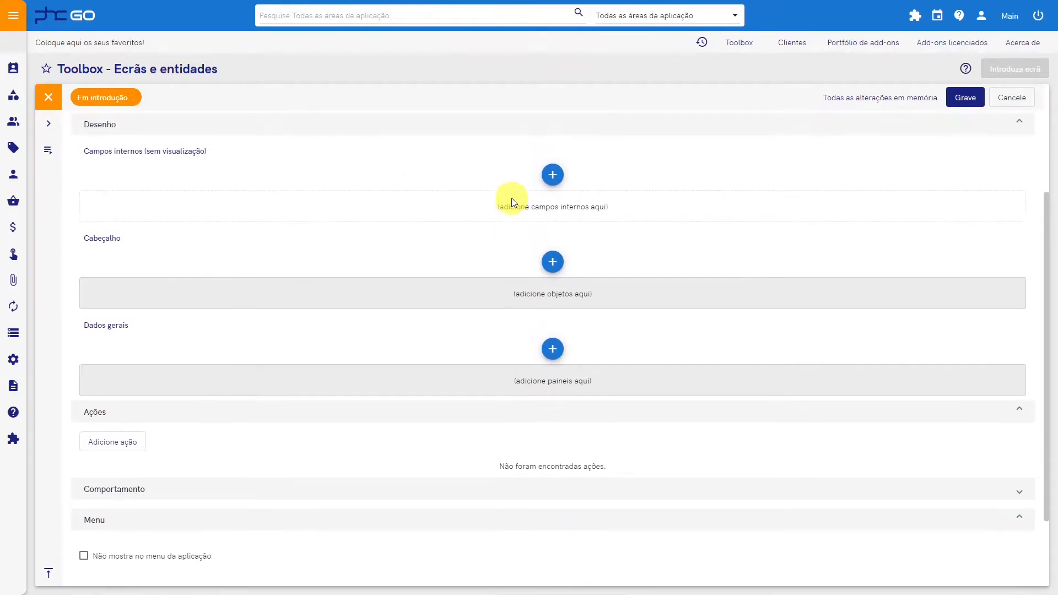
pyautogui.click(552, 261)
pyautogui.click(577, 295)
pyautogui.click(319, 187)
pyautogui.write('hobby')
pyautogui.press('Tab')
pyautogui.write('H')
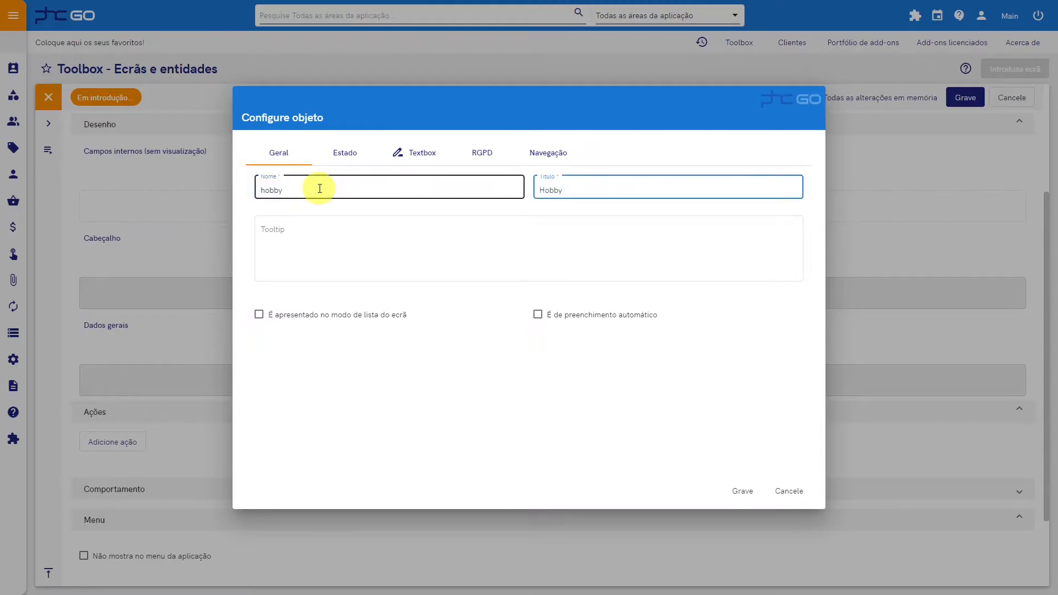
# Step: Set the Hobby textbox length to 100 and save the object configuration
pyautogui.click(420, 154)
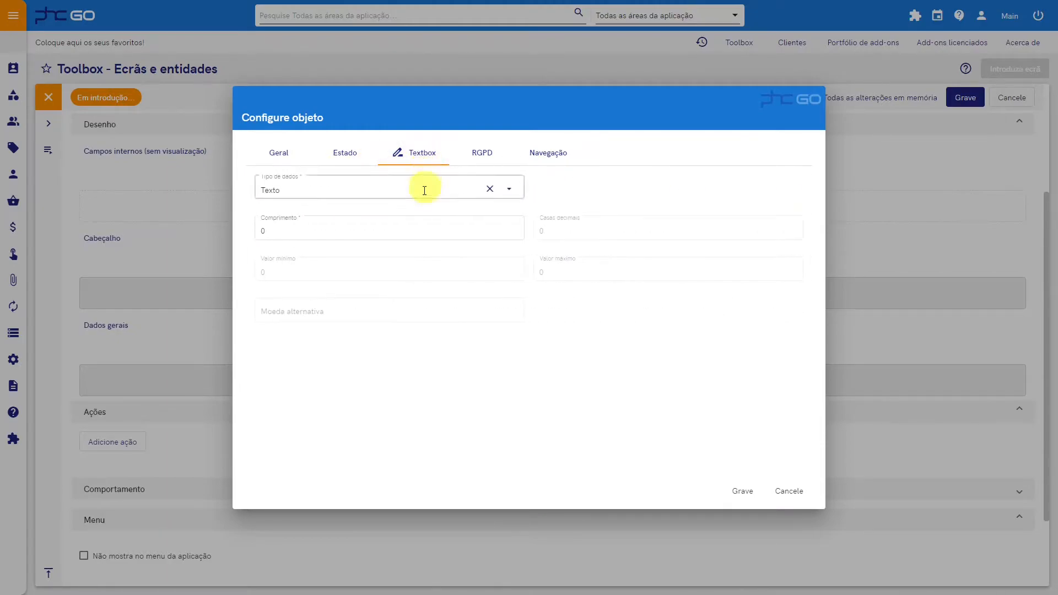
pyautogui.click(414, 230)
pyautogui.write('100')
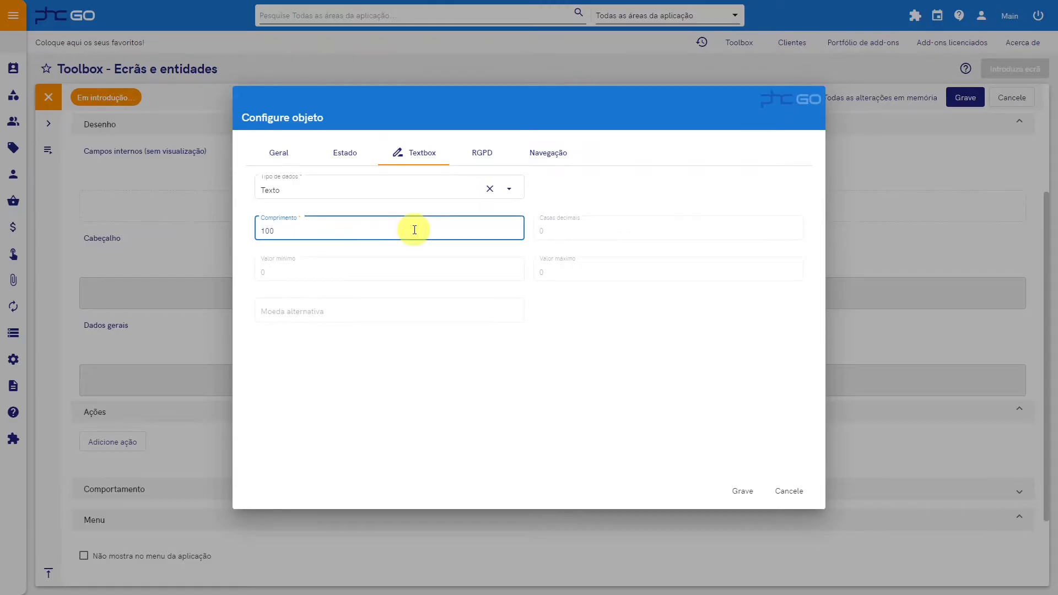
pyautogui.click(739, 490)
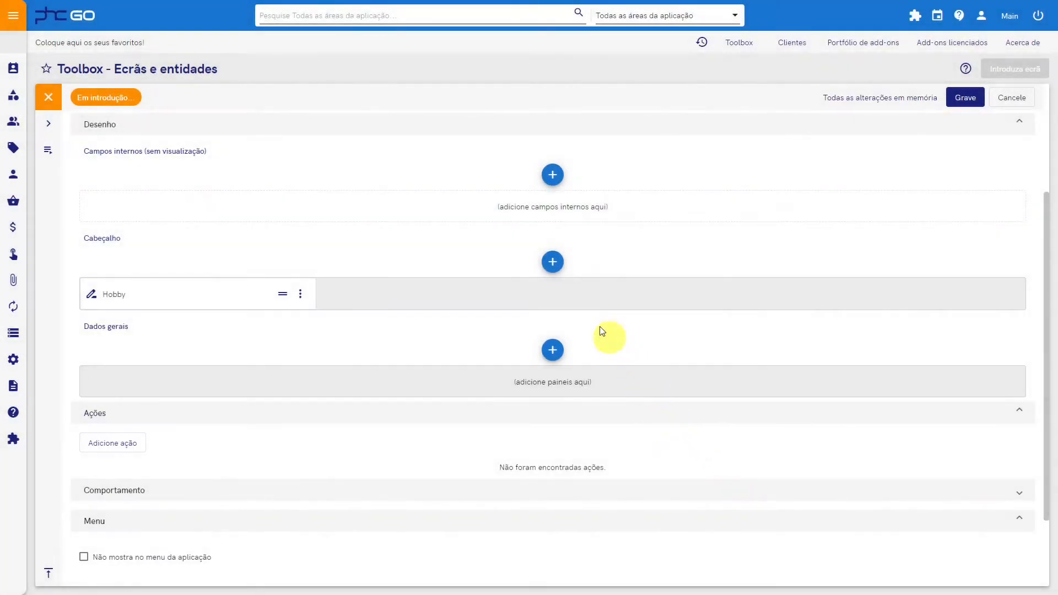
# Step: Add a Checkbox object to the Cabeçalho with the name inativo and the title Inativo, and save it
pyautogui.click(553, 262)
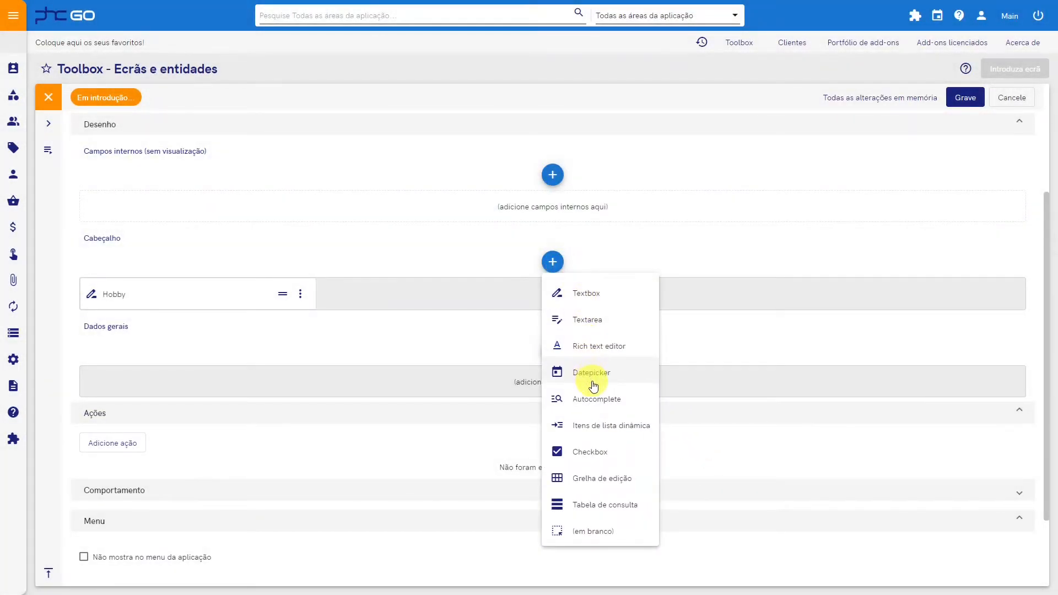
pyautogui.click(594, 452)
pyautogui.click(355, 193)
pyautogui.write('inativo')
pyautogui.press('Tab')
pyautogui.write('Inati')
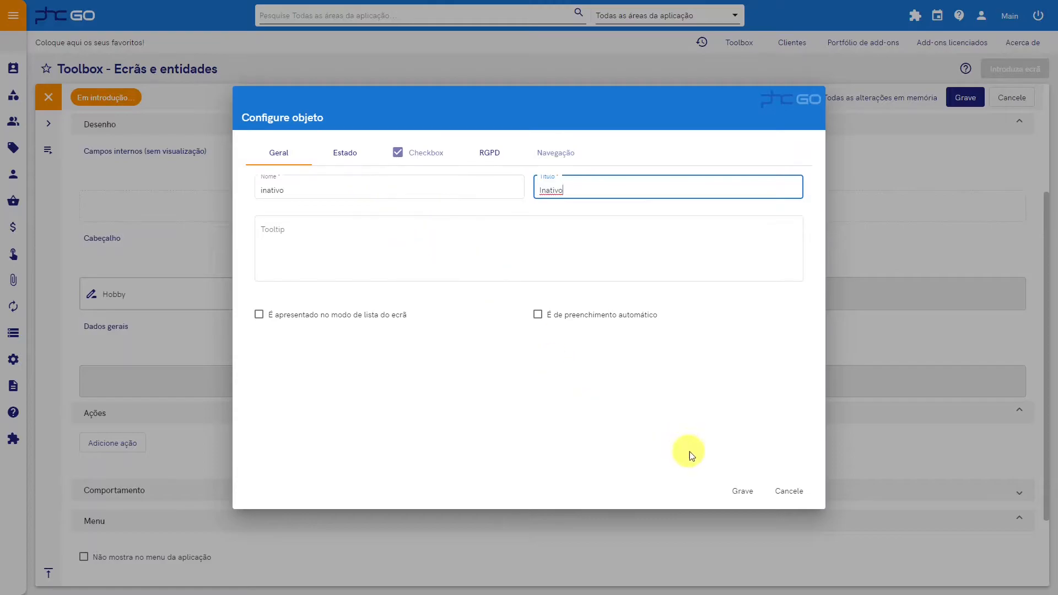
pyautogui.click(741, 490)
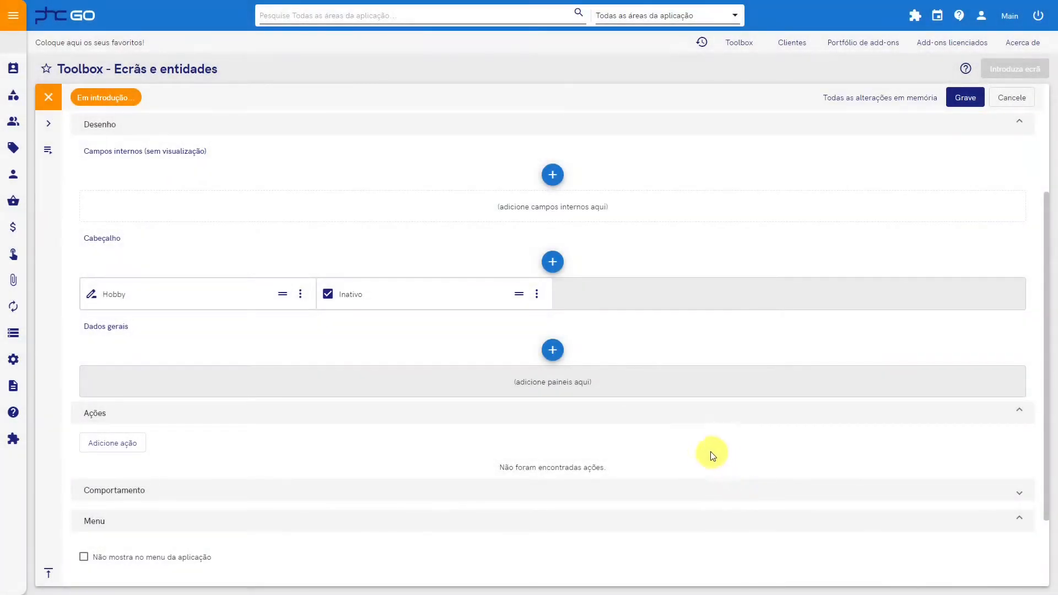
pyautogui.scroll(-1, 678, 441)
pyautogui.scroll(-1, 446, 477)
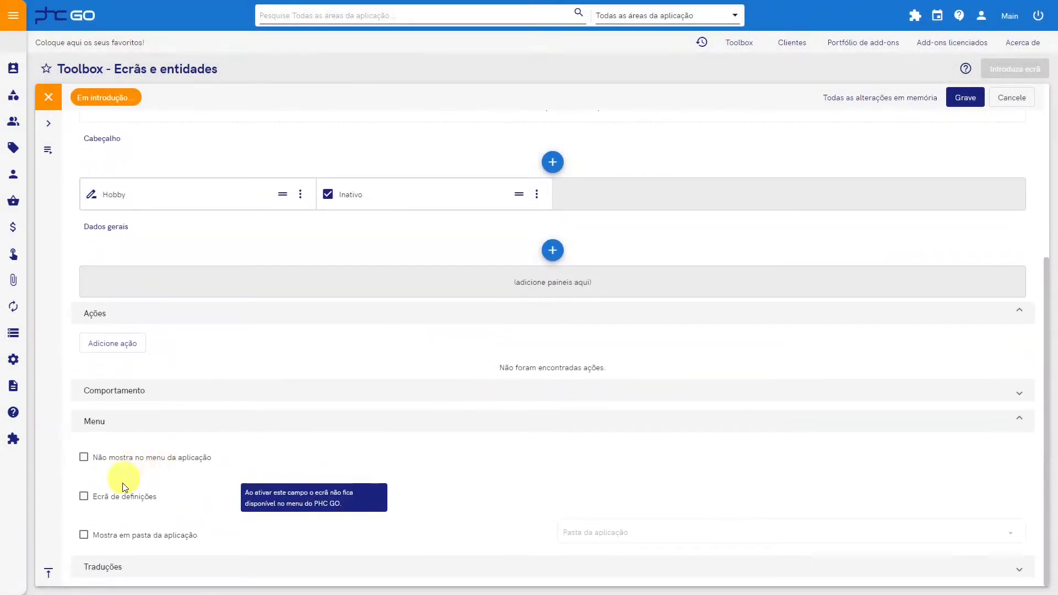
pyautogui.moveTo(130, 537)
pyautogui.moveTo(216, 508)
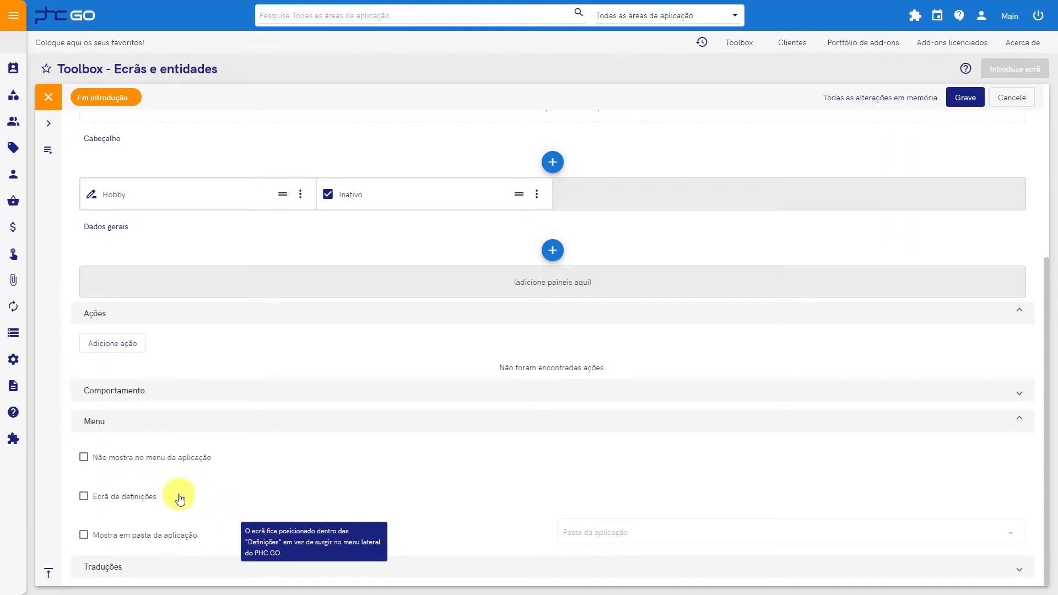
pyautogui.click(156, 537)
pyautogui.click(673, 537)
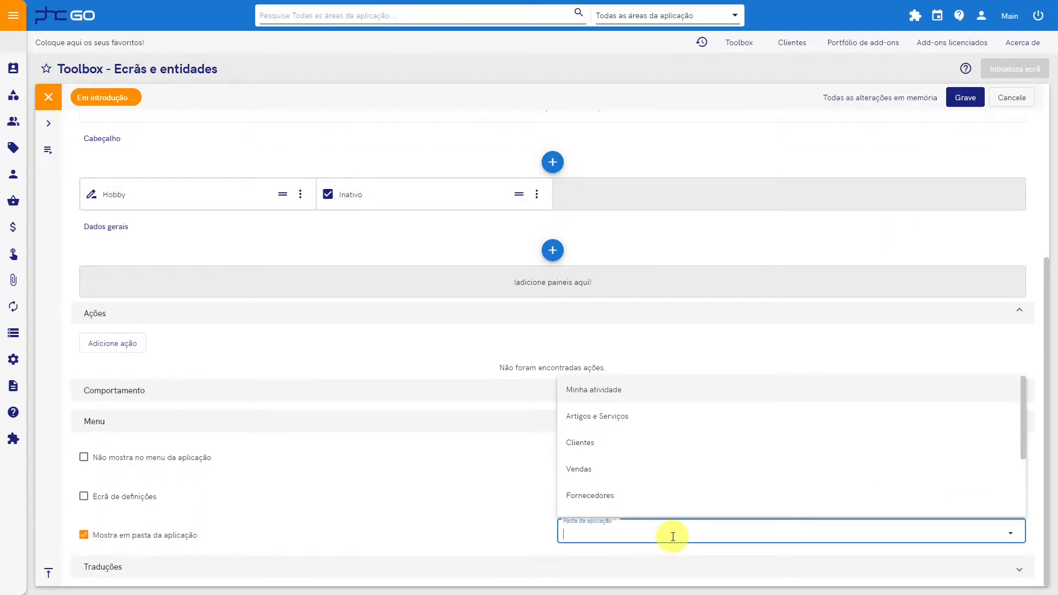
pyautogui.click(170, 535)
# Step: Mark the screen as "Ecrã de definições" and add a panel titled "Dados adicionais" under Dados gerais
pyautogui.click(157, 491)
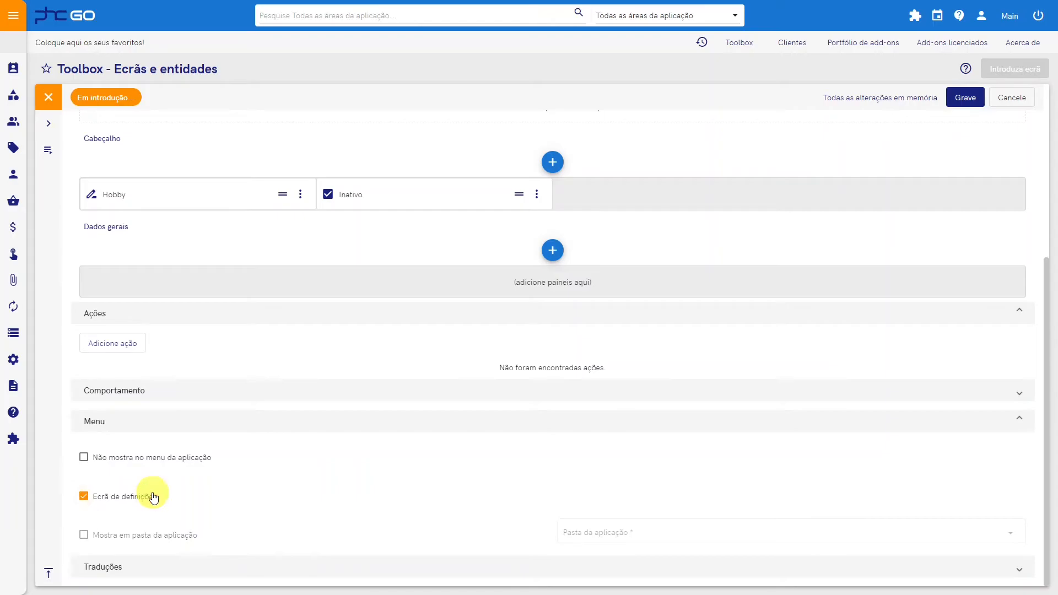
pyautogui.click(553, 251)
pyautogui.write('Dados ')
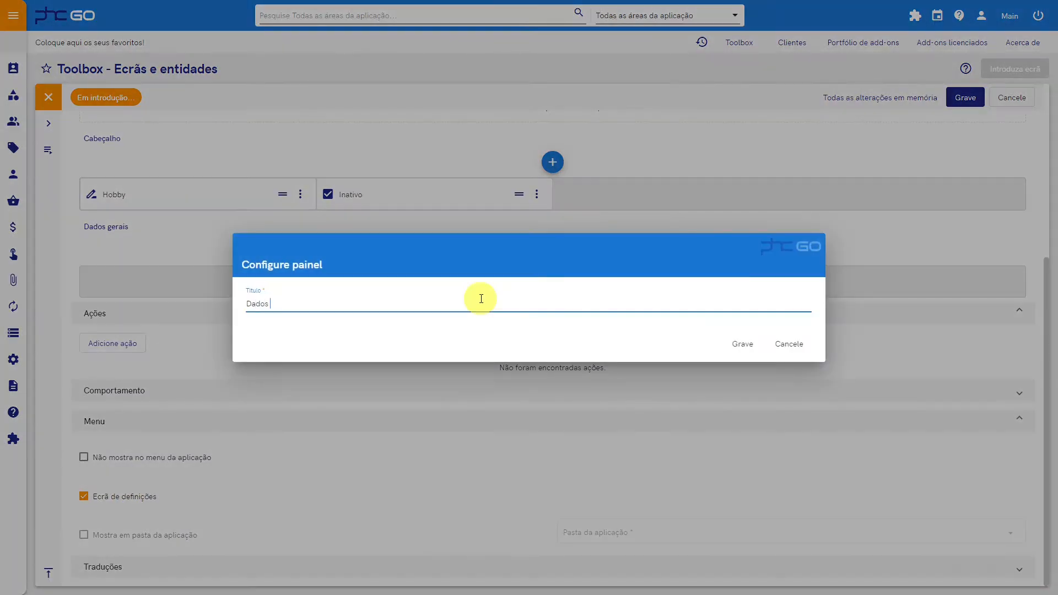
pyautogui.write('adicionais')
pyautogui.click(739, 343)
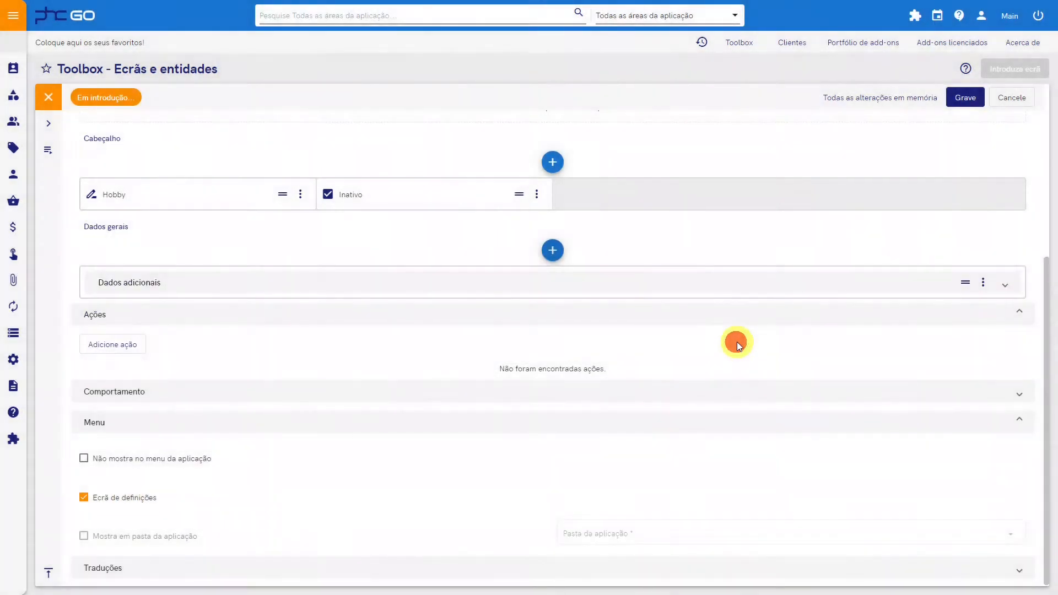
# Step: Save the new Hobbies screen and add it to the add-on found by searching for "ho"
pyautogui.click(962, 104)
pyautogui.click(118, 298)
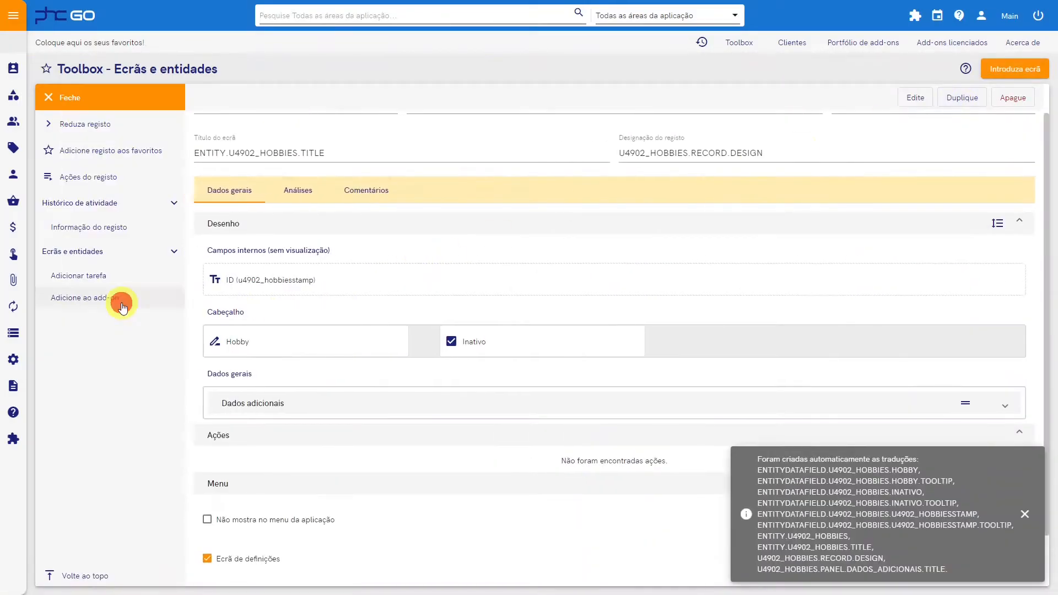
pyautogui.write('ho')
pyautogui.click(305, 354)
pyautogui.click(738, 343)
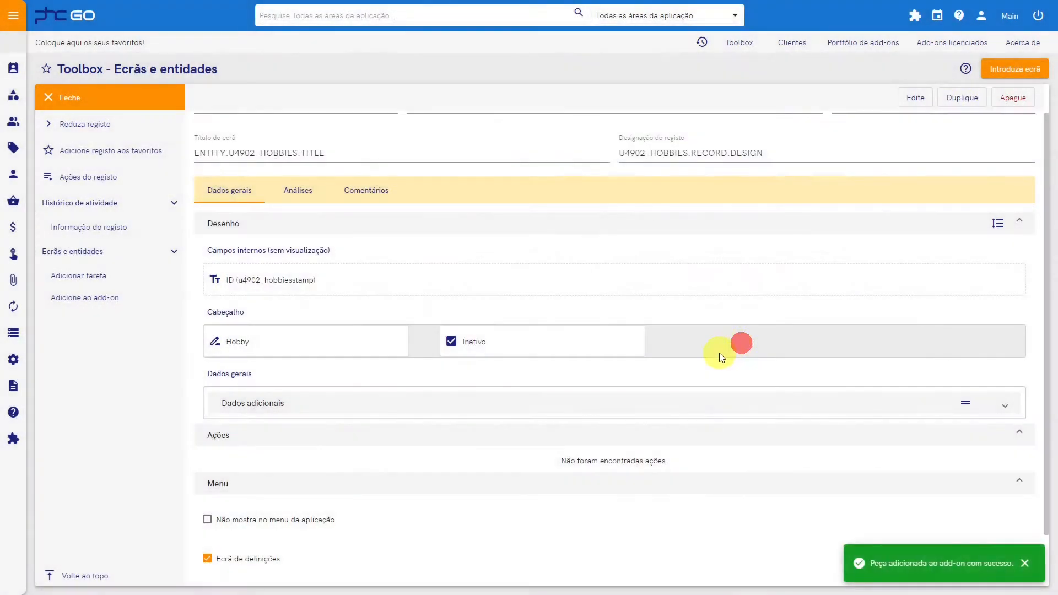
# Step: Reload the application through the add-ons options and open the new Hobbies screen under Definições
pyautogui.click(915, 16)
pyautogui.moveTo(903, 86)
pyautogui.click(941, 108)
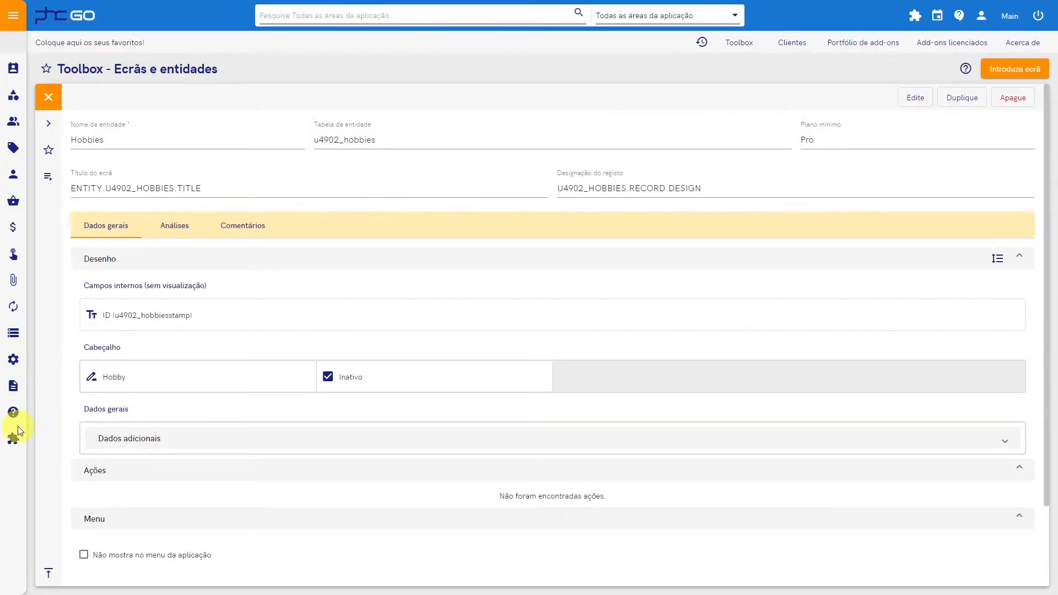
pyautogui.click(14, 359)
pyautogui.click(56, 396)
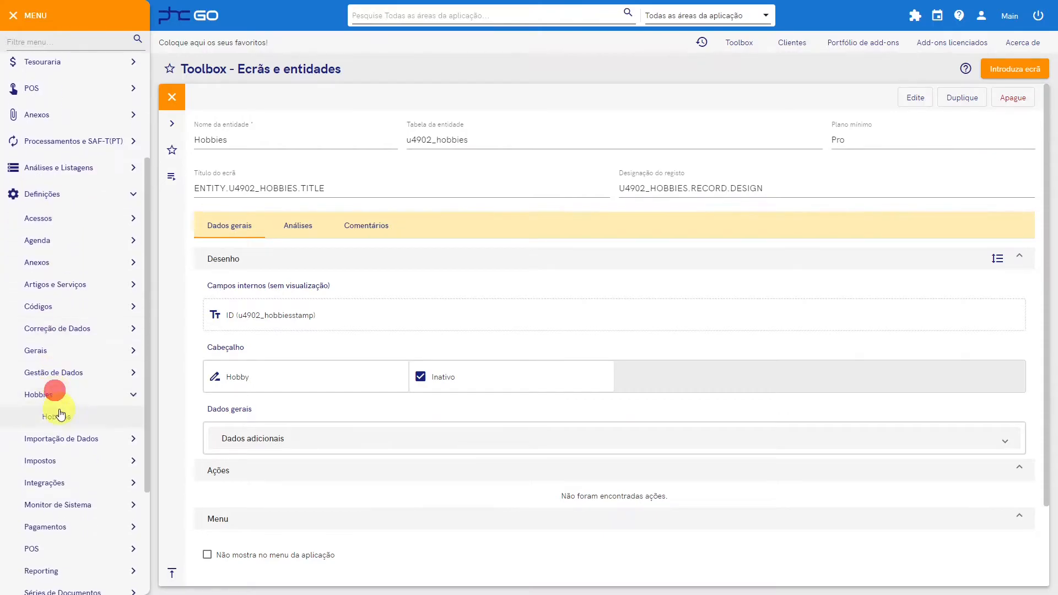
pyautogui.click(60, 415)
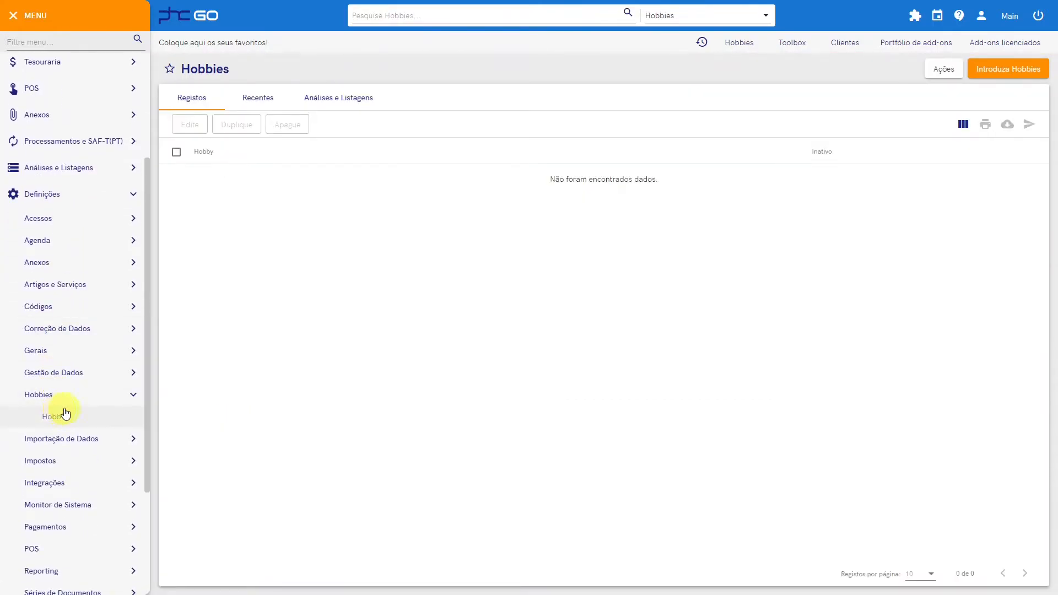
# Step: Create a new Hobbies record with the hobby "Ler" and save it
pyautogui.click(1008, 69)
pyautogui.click(296, 145)
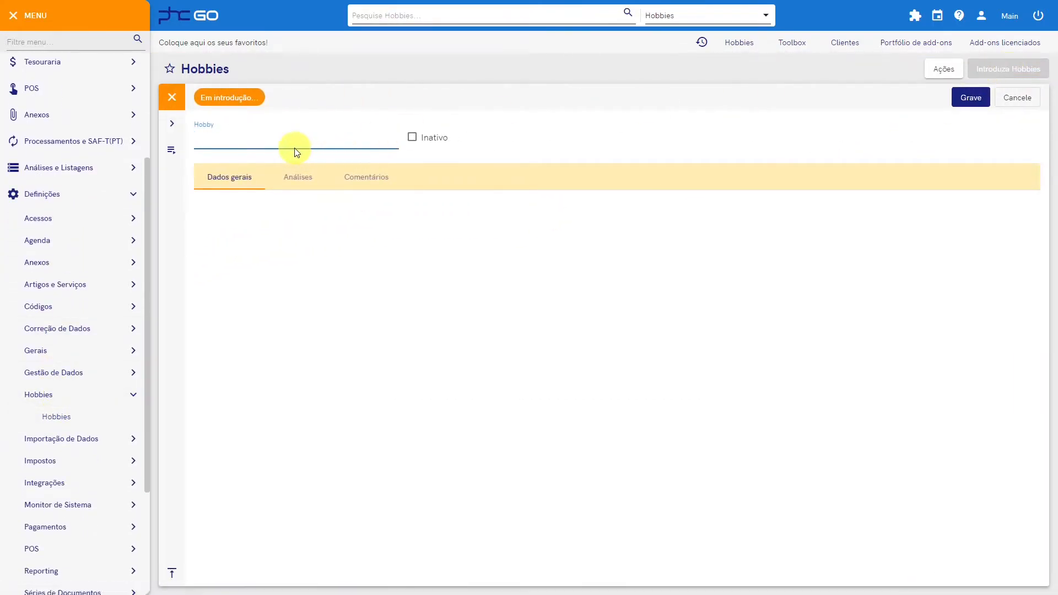
pyautogui.write('Ler')
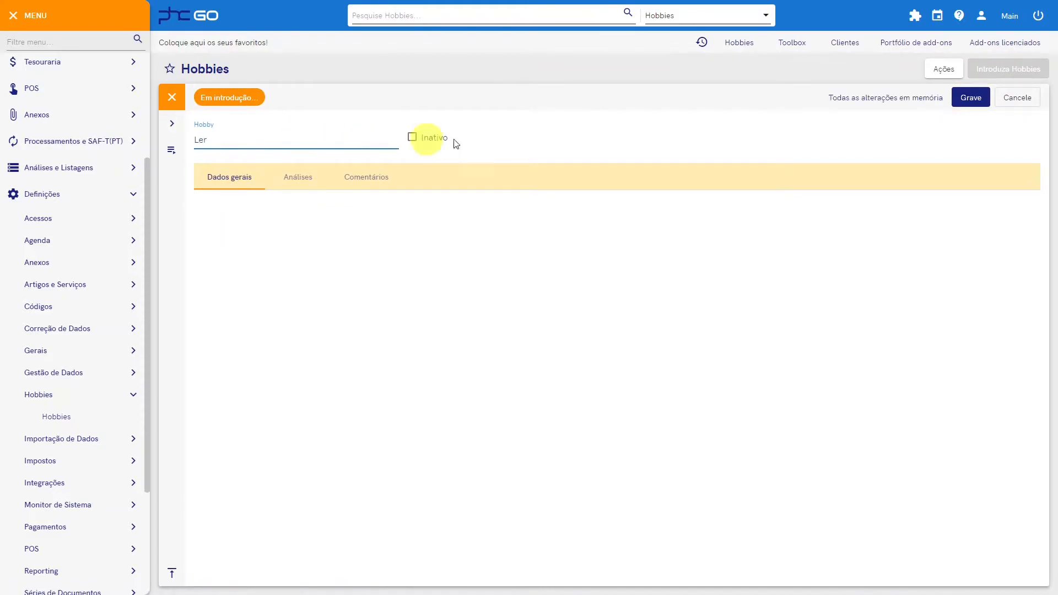
pyautogui.click(971, 98)
# Step: Duplicate the hobby record twice, saving the copies as "Correr" and "Series"
pyautogui.click(809, 98)
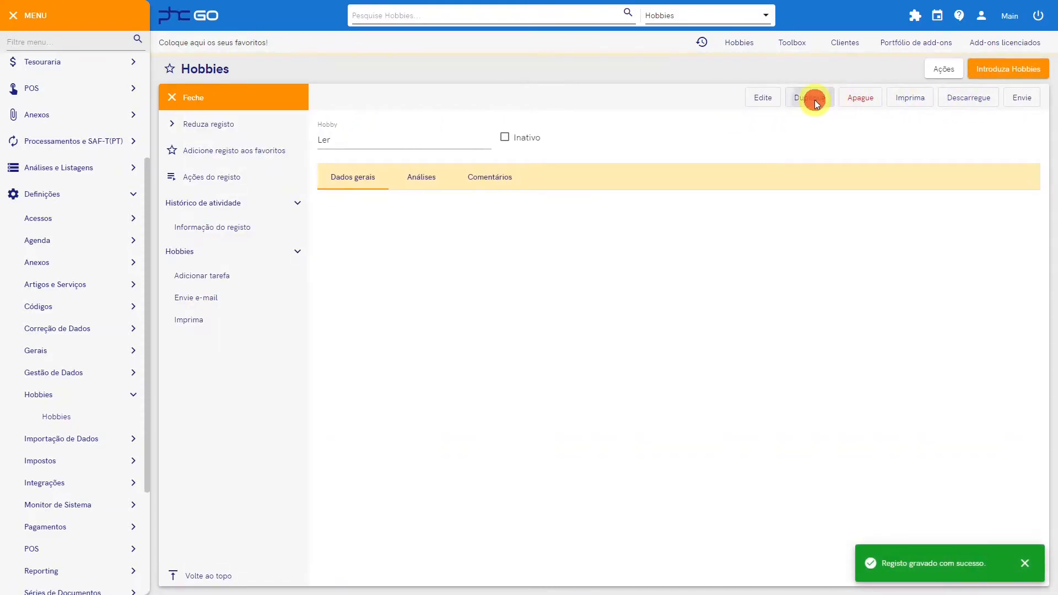
pyautogui.write('Correr')
pyautogui.click(970, 98)
pyautogui.click(815, 98)
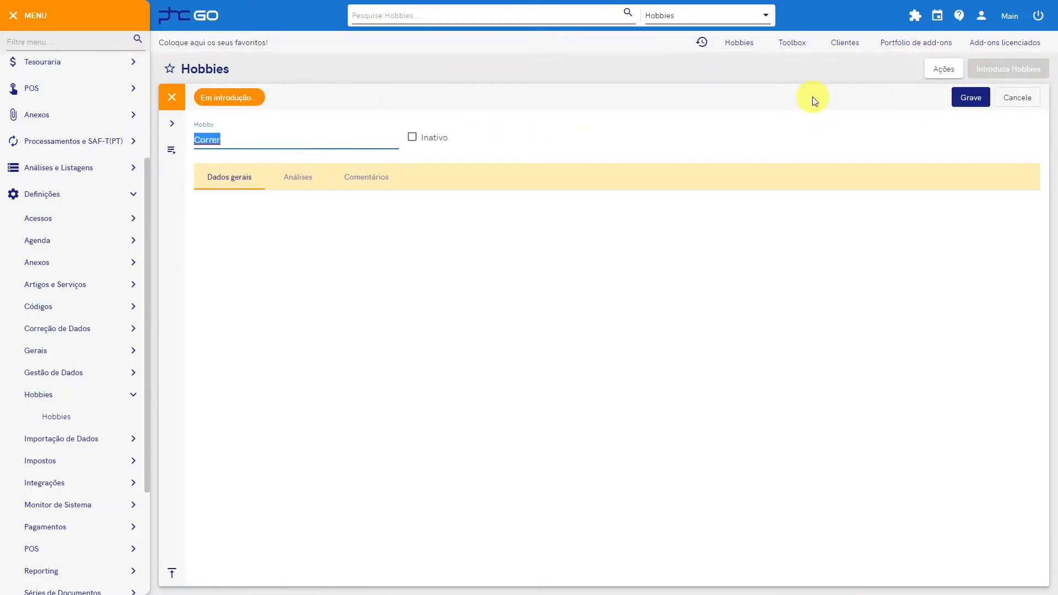
pyautogui.write('Series')
pyautogui.click(970, 98)
# Step: Duplicate the Series record as "Passear com a família", mark it Inativo, and save it
pyautogui.click(814, 99)
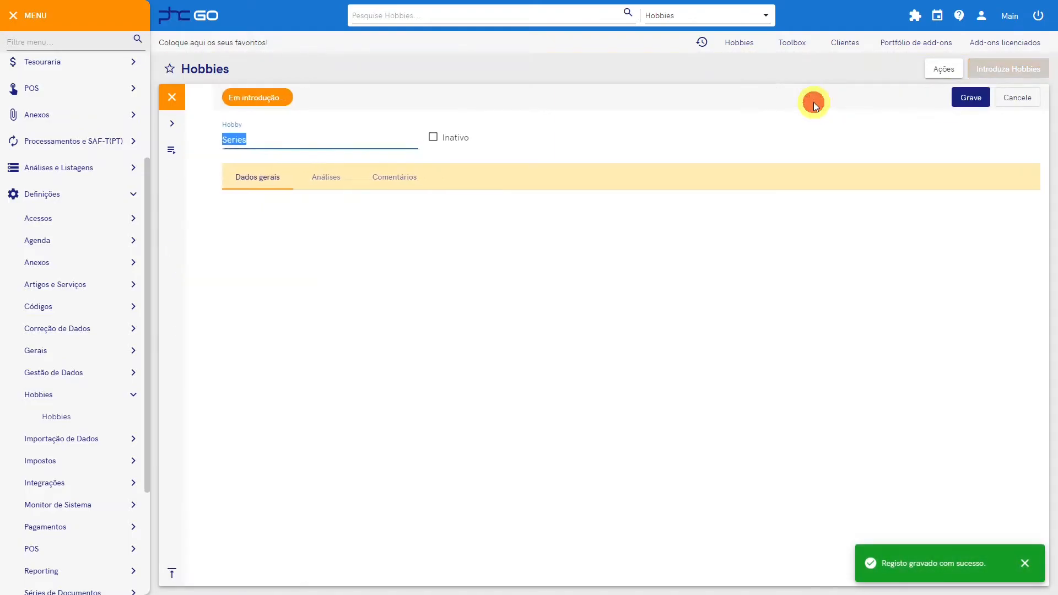
pyautogui.write('Passear com a família')
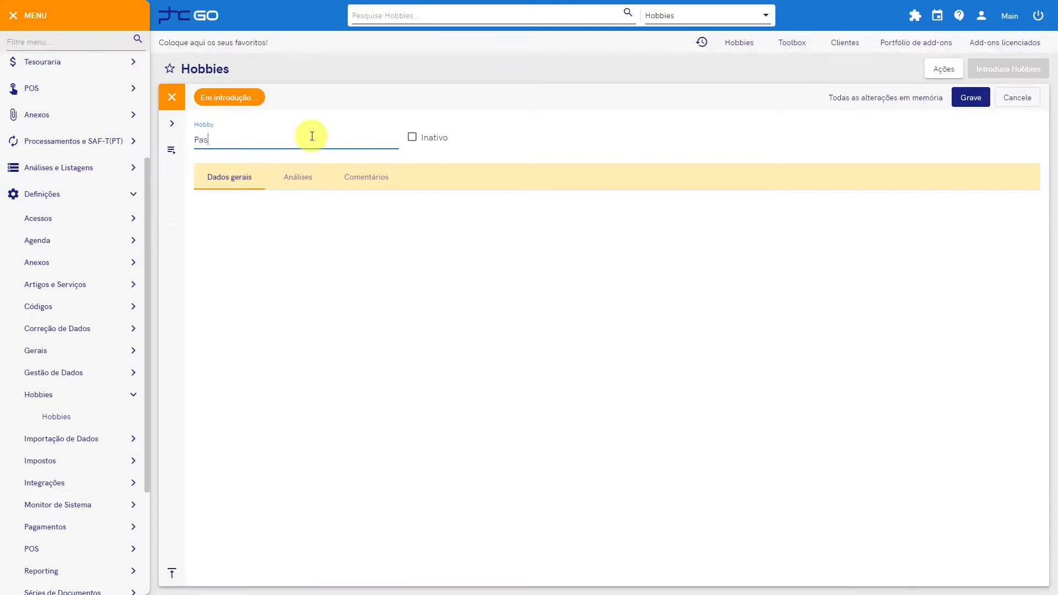
pyautogui.click(412, 137)
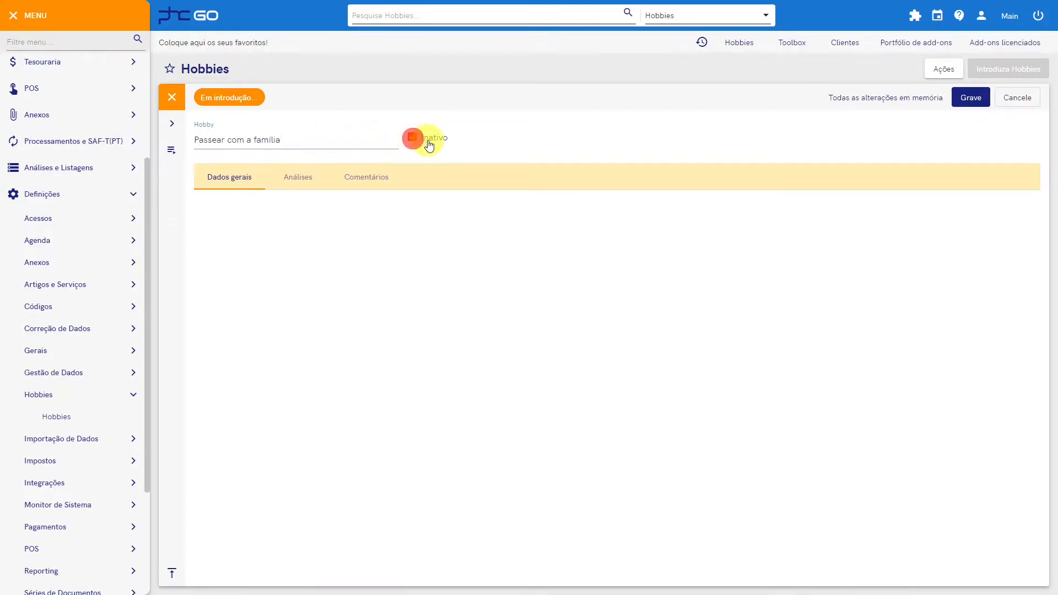
pyautogui.click(975, 97)
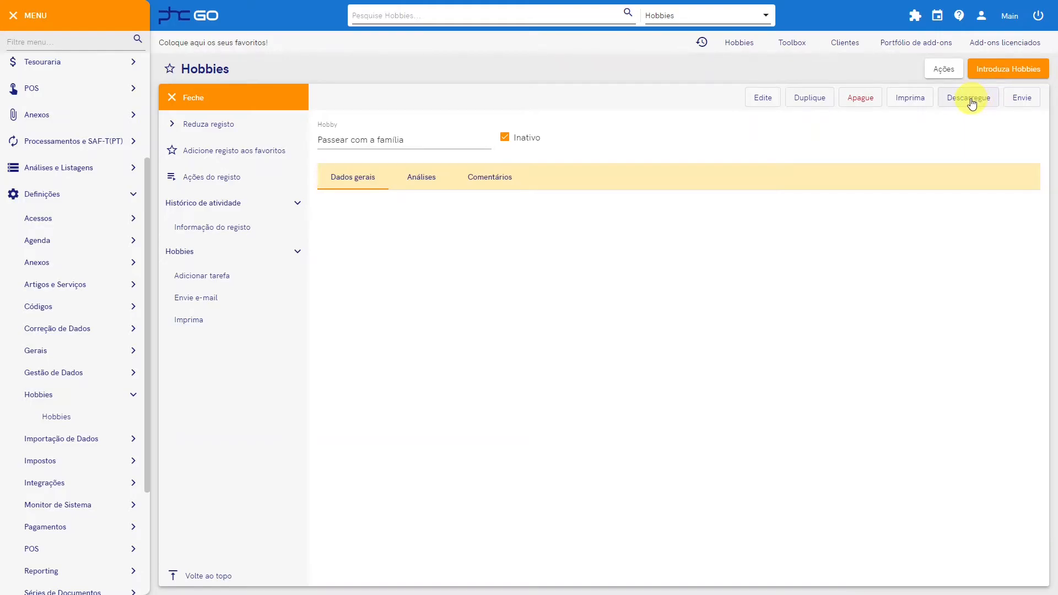
# Step: Open the clhobbies extension of Clientes in the Toolbox's Extensões de ecrã e entidades for editing
pyautogui.click(796, 42)
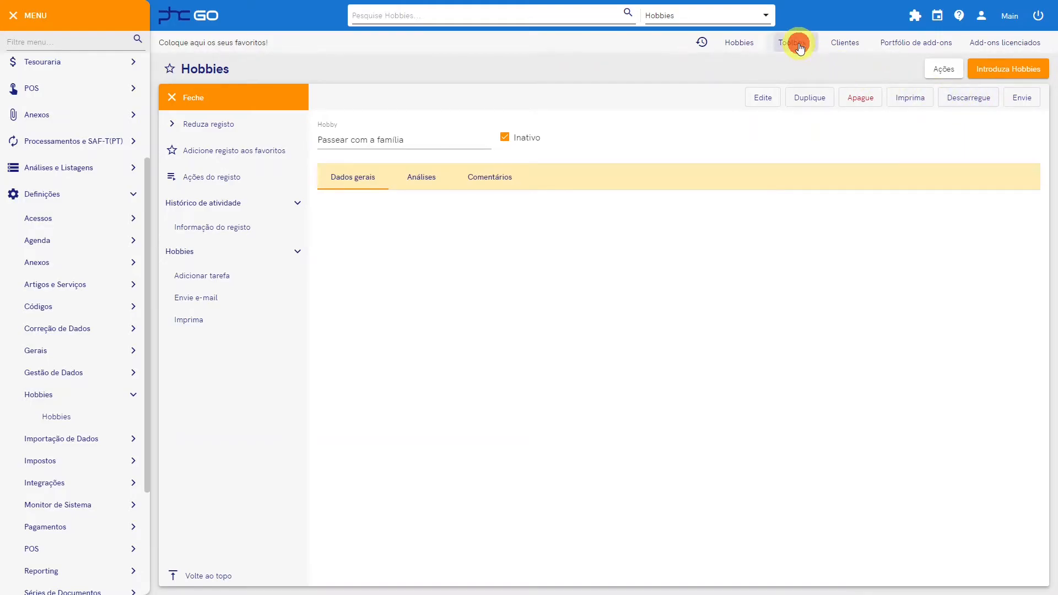
pyautogui.click(171, 97)
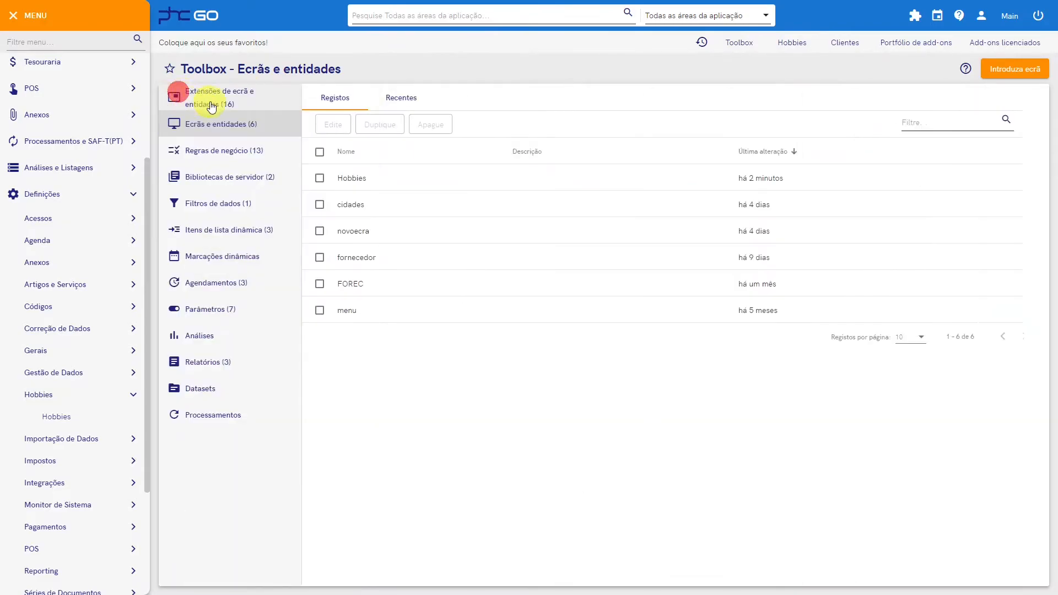
pyautogui.click(212, 98)
pyautogui.click(373, 178)
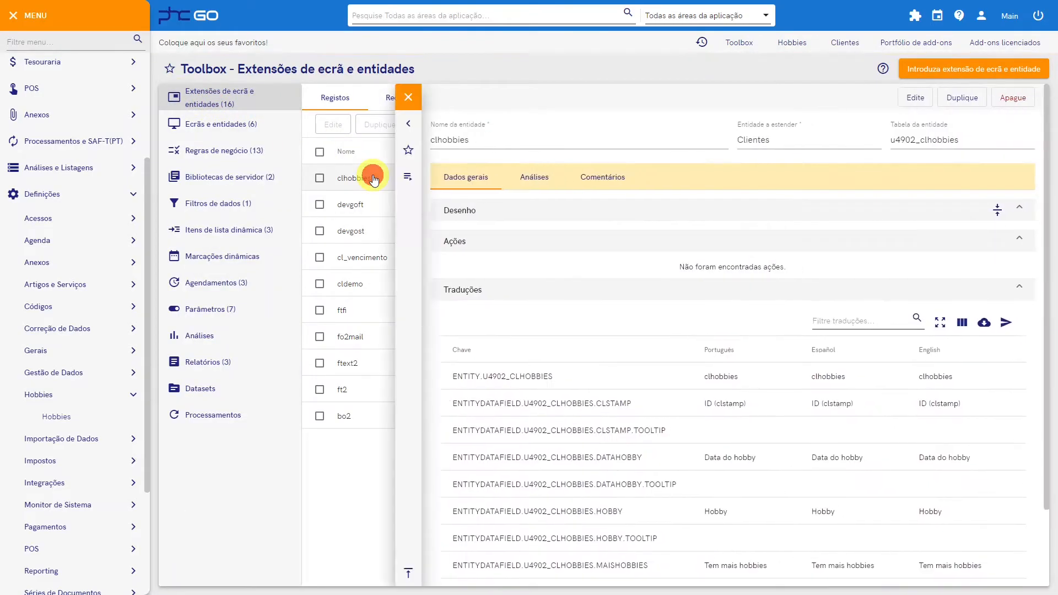
pyautogui.click(910, 98)
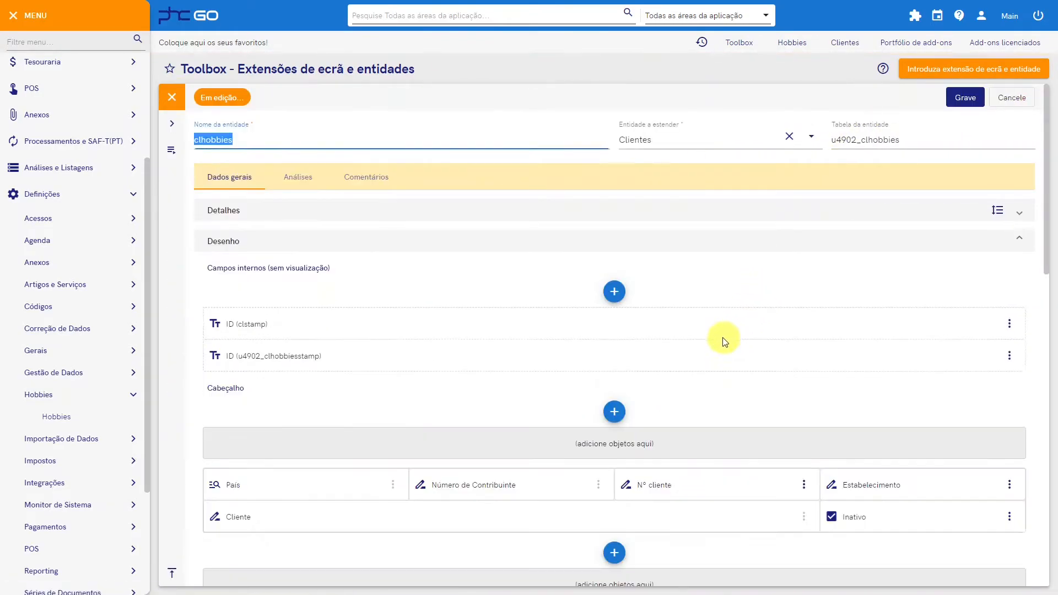
# Step: Add a Grelha de edição object to the Dados adicionais panel with the name clhobby and the title Hobbies
pyautogui.scroll(-15, 723, 338)
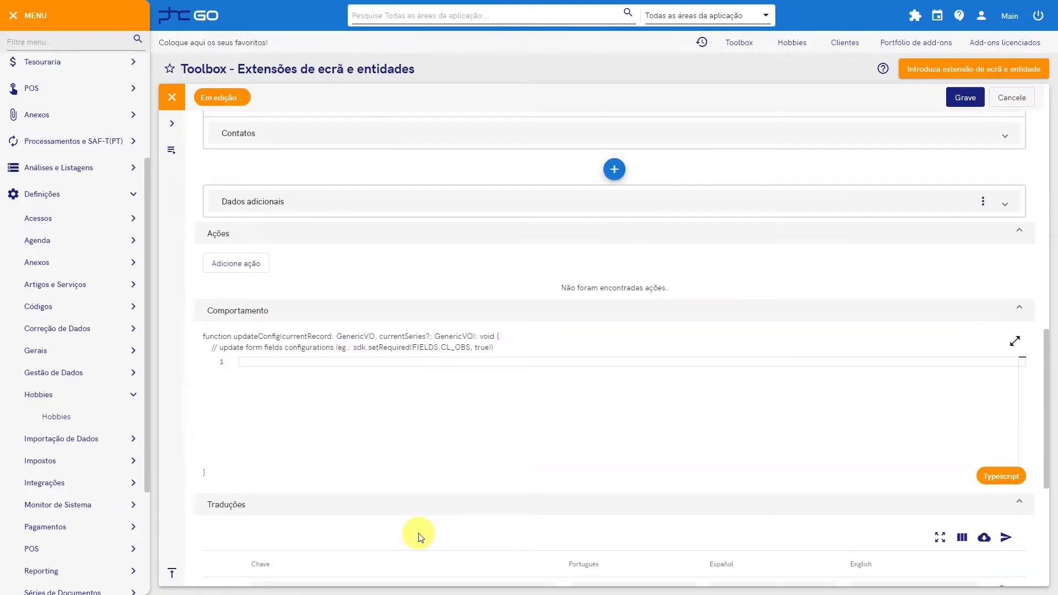
pyautogui.click(465, 202)
pyautogui.click(622, 237)
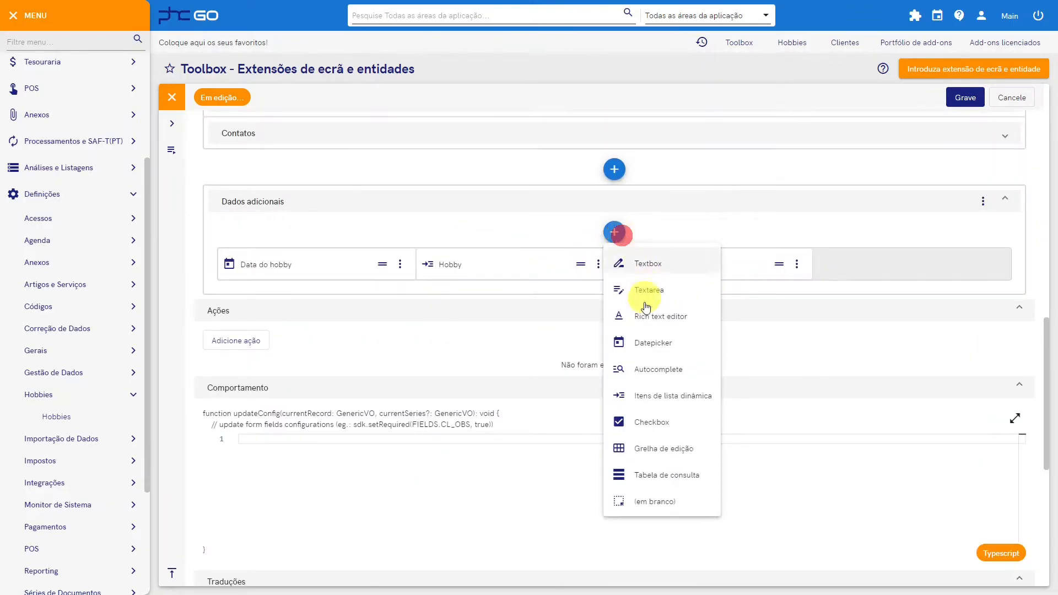
pyautogui.click(657, 444)
pyautogui.click(411, 189)
pyautogui.write('clhobby')
pyautogui.press('Tab')
pyautogui.write('Hobbie')
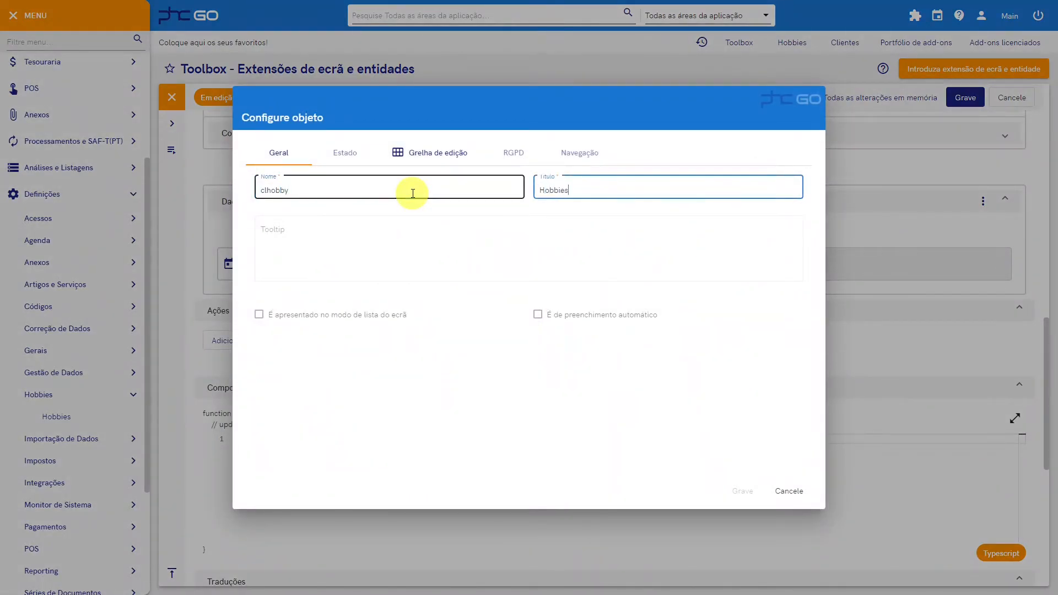
# Step: Set the editing grid's record designations to "hobby" in the singular and "hobbies" in the plural
pyautogui.click(408, 158)
pyautogui.click(385, 186)
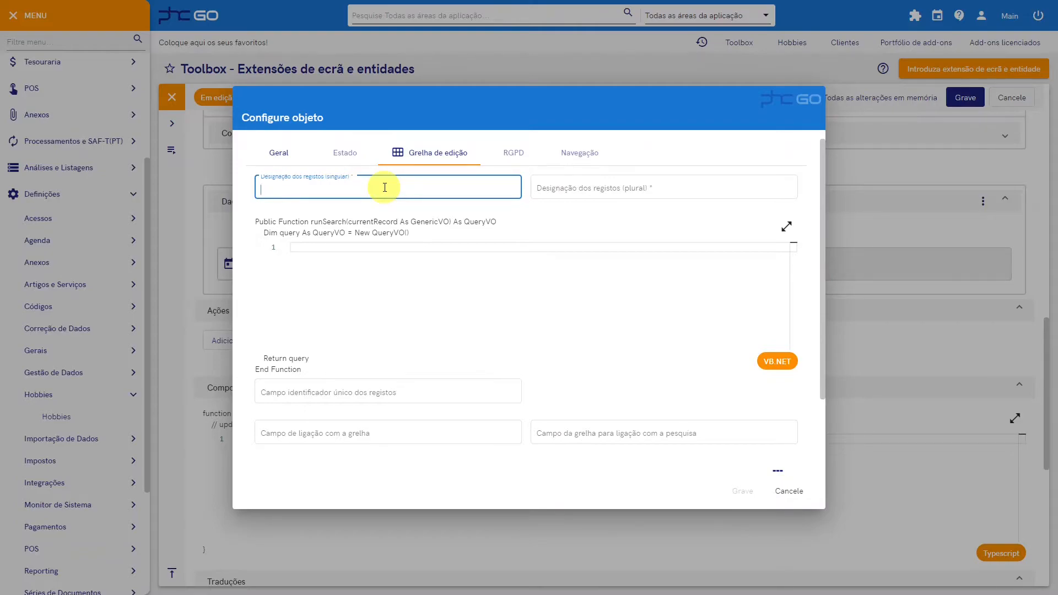
pyautogui.write('hobby')
pyautogui.press('Tab')
pyautogui.write('hobbies')
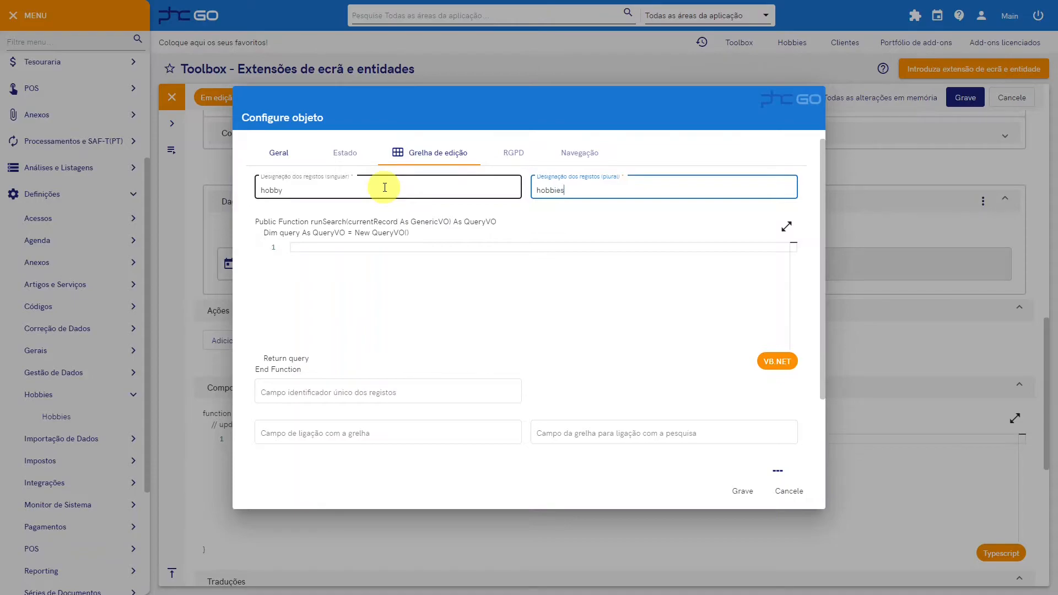
# Step: Set the Hobbies grid's search query entityName to "u4902_hobbies"
pyautogui.click(366, 286)
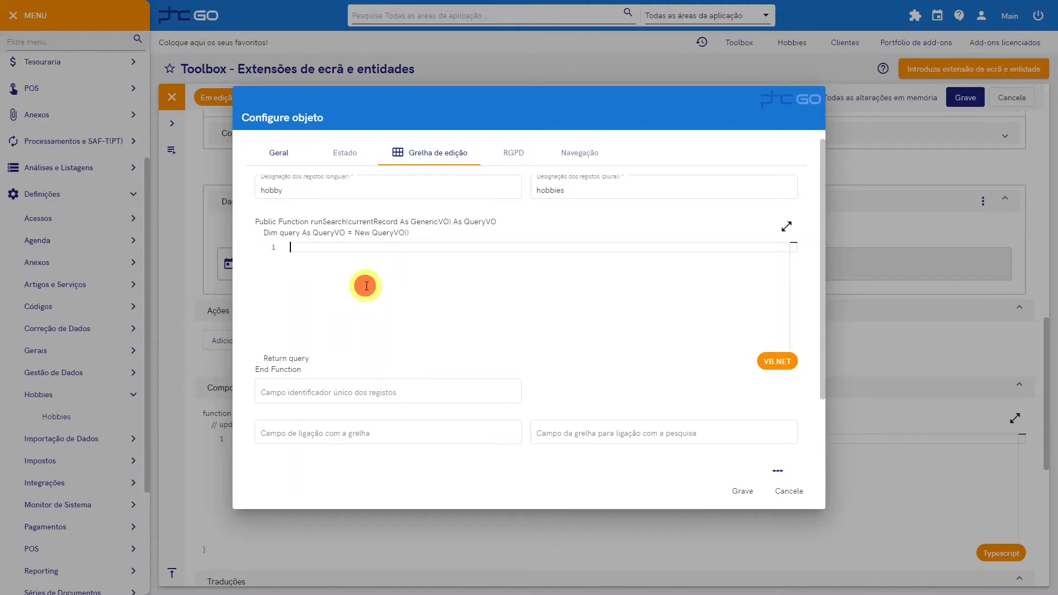
pyautogui.write('query.entityName = ')
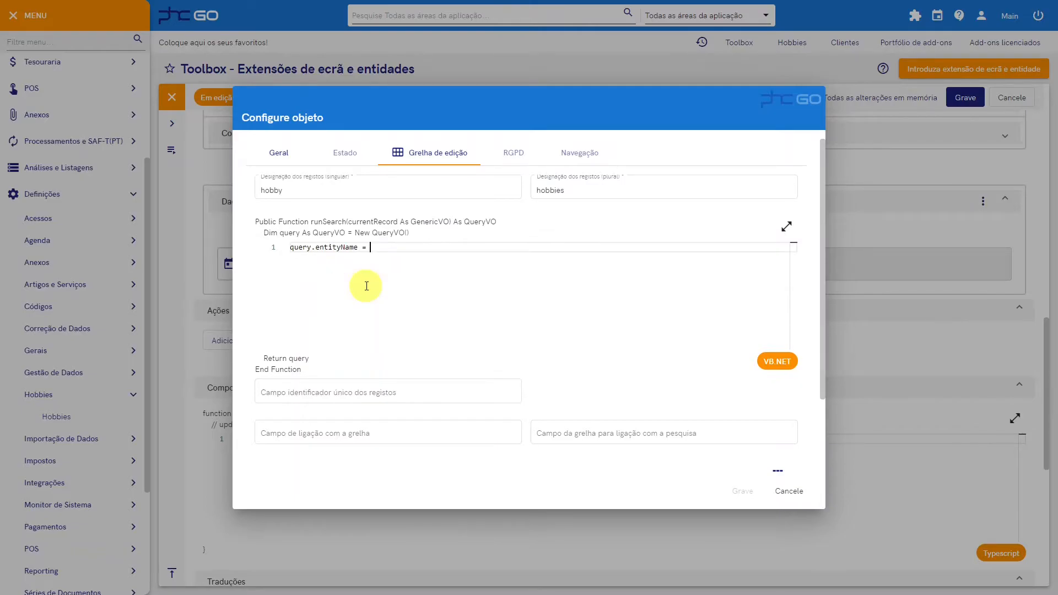
pyautogui.write('""u4902_hobbies')
pyautogui.press('End')
# Step: Add a filter to the grid's query with New FilterItem("inativo", Comparison.equal, false)
pyautogui.press('Return')
pyautogui.write('q')
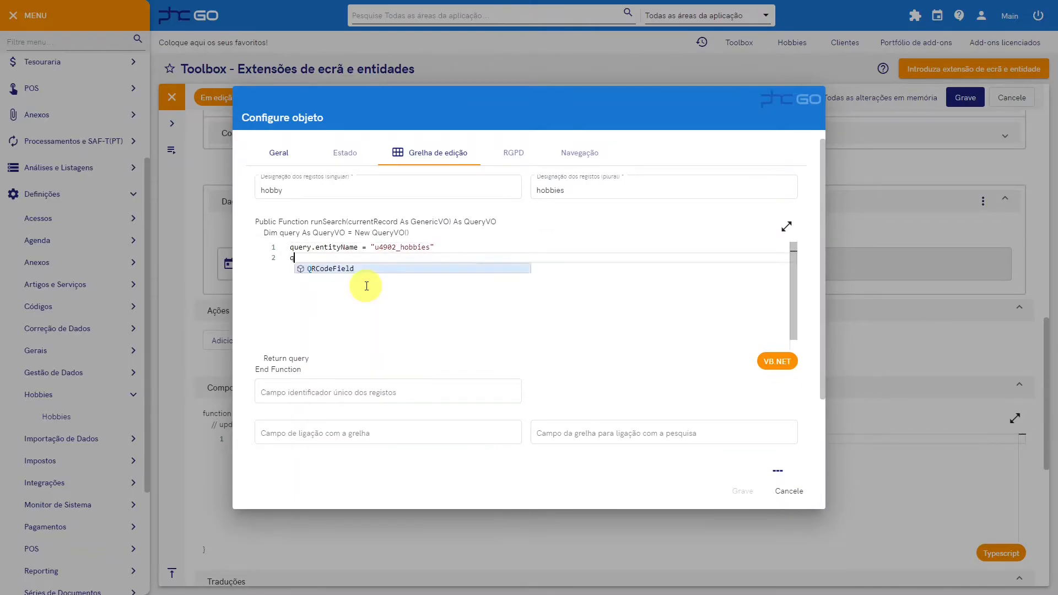
pyautogui.write('uery.filterItems.add(New filt')
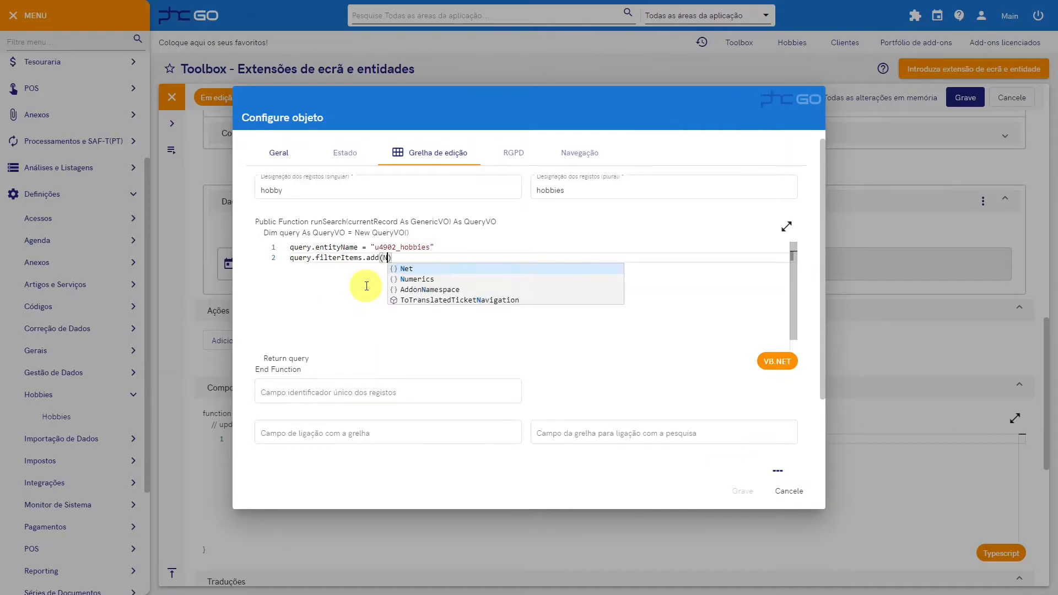
pyautogui.press('Return')
pyautogui.write('("inativo", Co')
pyautogui.press('Return')
pyautogui.write('.equal,')
pyautogui.write(' false')
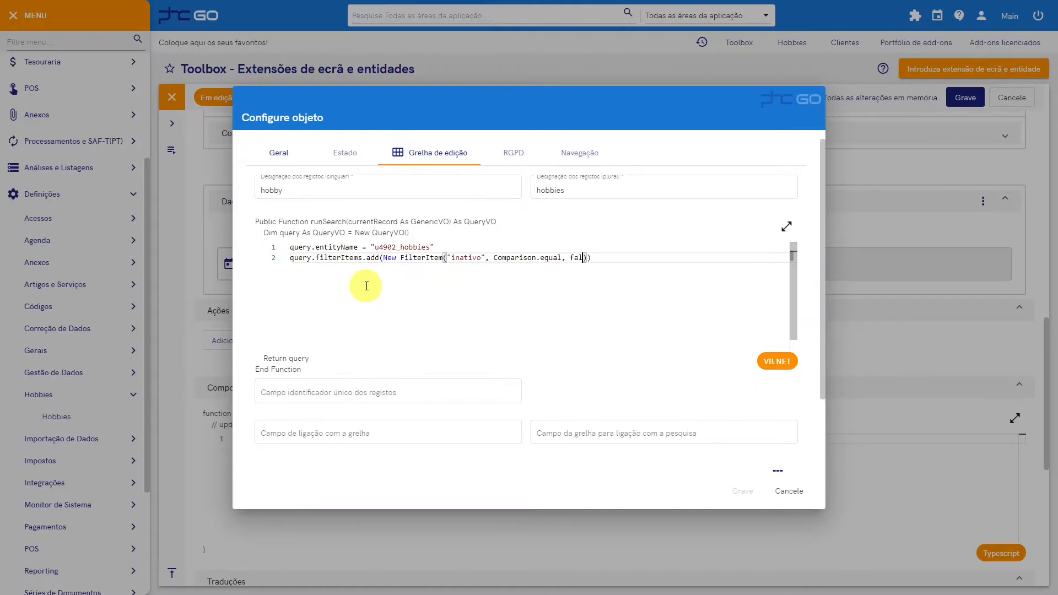
# Step: Set the grid's unique record identifier field to u4902_hobbiesstamp and both the grid and search link fields to hobby
pyautogui.click(342, 404)
pyautogui.write('u4902_hobbiesstamp')
pyautogui.click(325, 429)
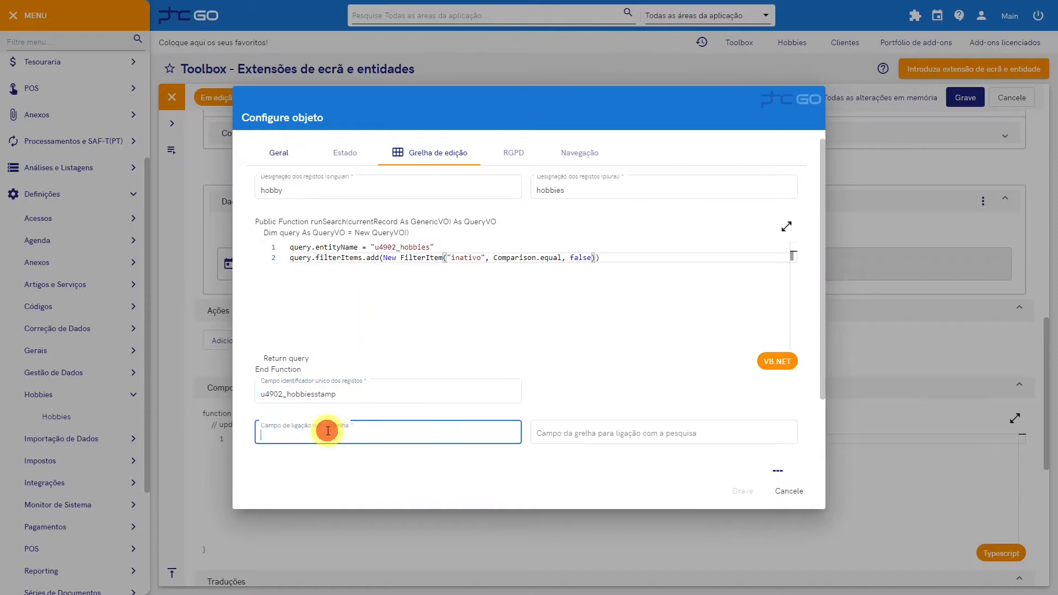
pyautogui.write('hobby')
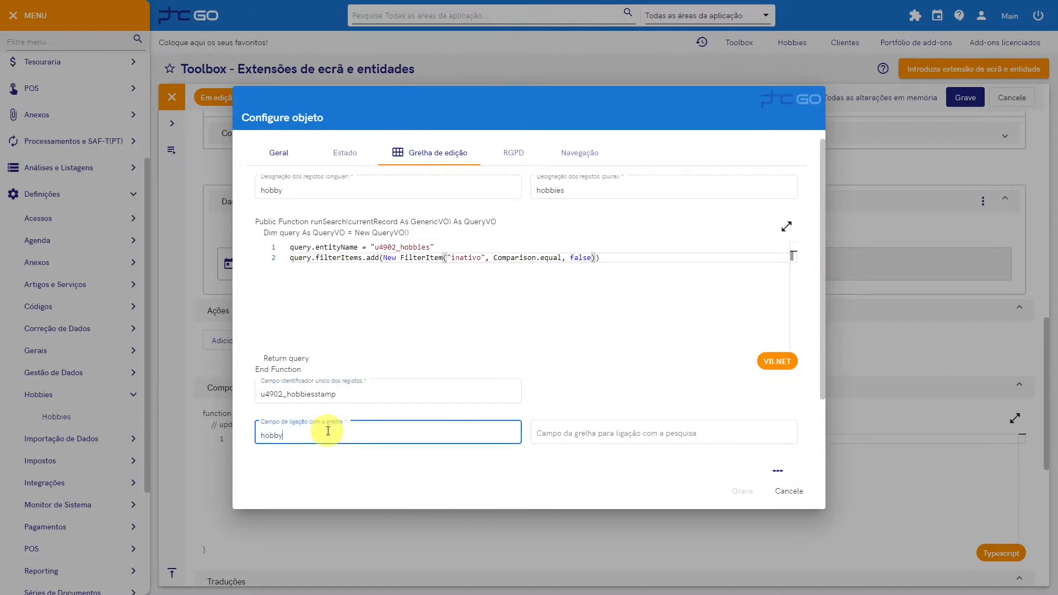
pyautogui.press('Tab')
pyautogui.write('hobby')
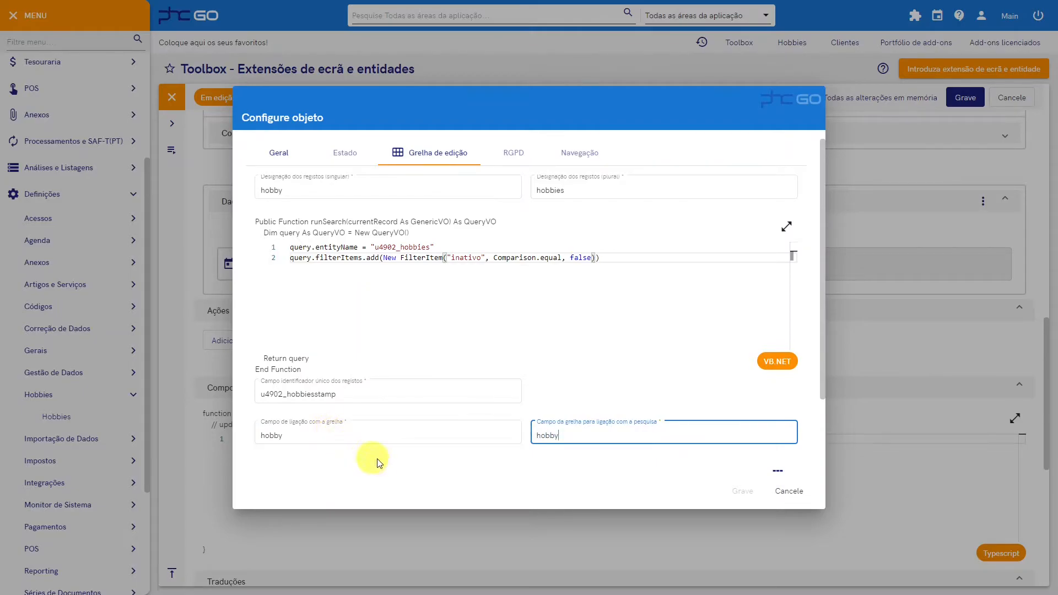
pyautogui.click(409, 459)
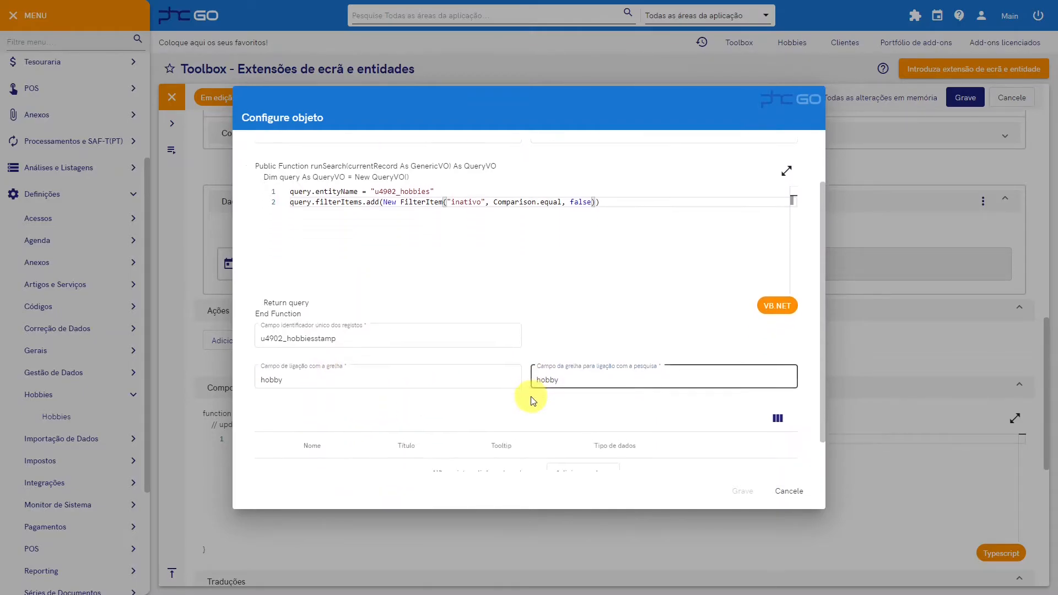
# Step: Add a search column named hobby with the title Hobby and save the grid object
pyautogui.scroll(-2, 531, 397)
pyautogui.click(579, 438)
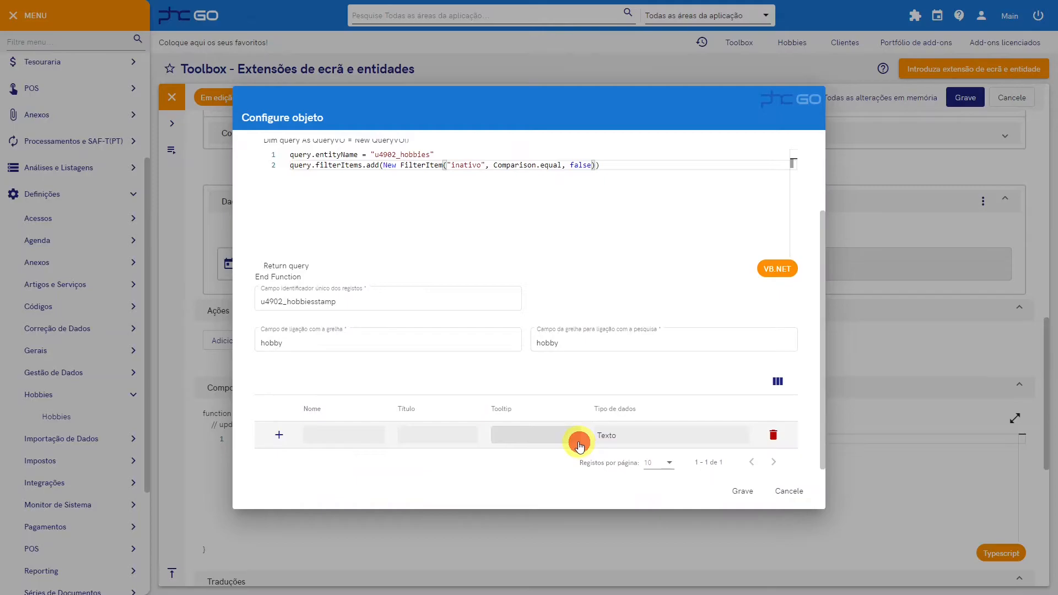
pyautogui.click(321, 440)
pyautogui.write('hobby')
pyautogui.press('Tab')
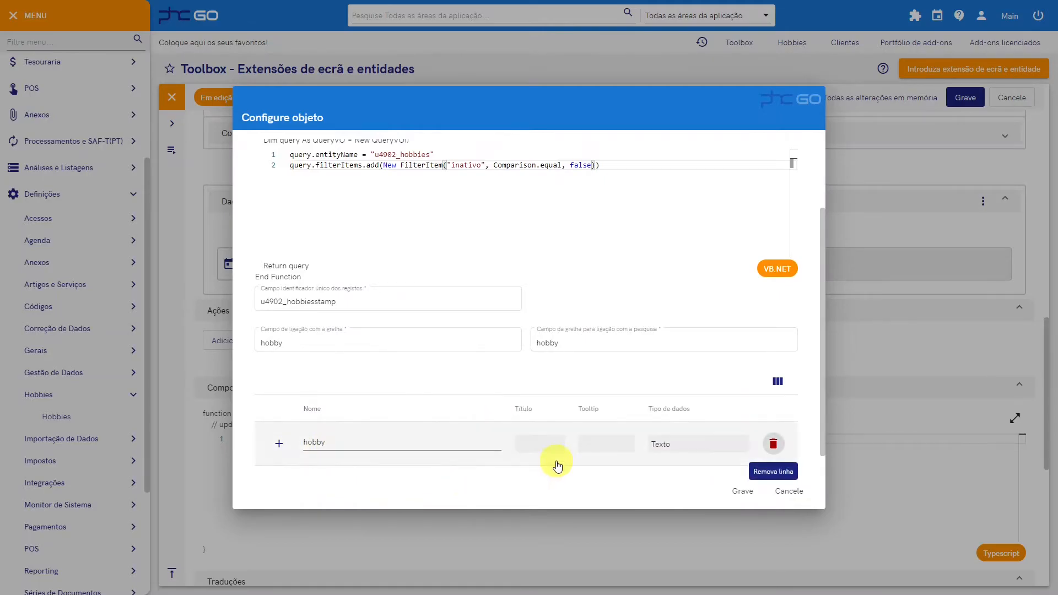
pyautogui.click(544, 446)
pyautogui.write('Hobby')
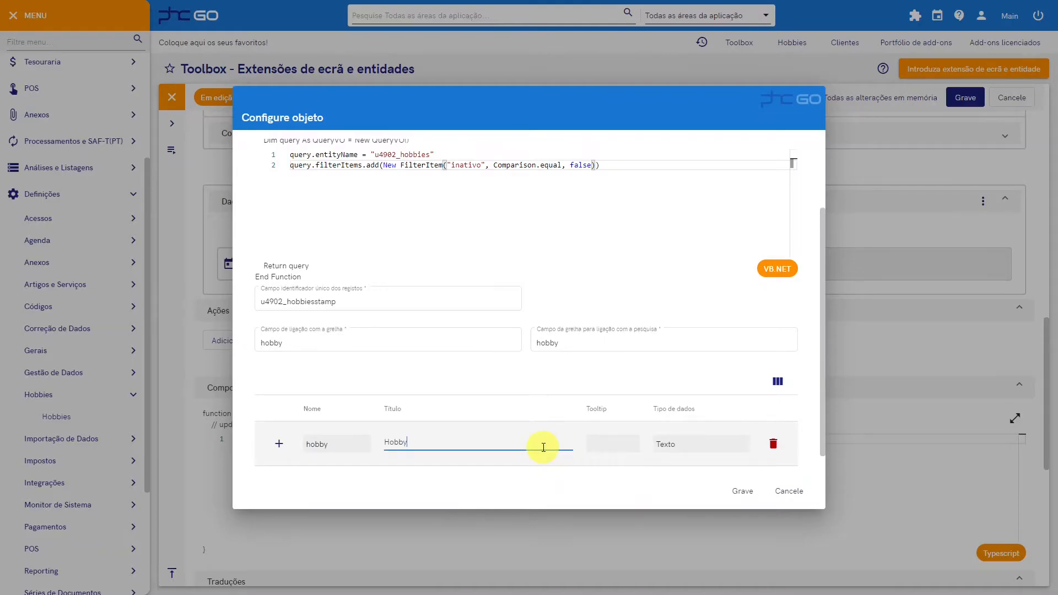
pyautogui.click(740, 491)
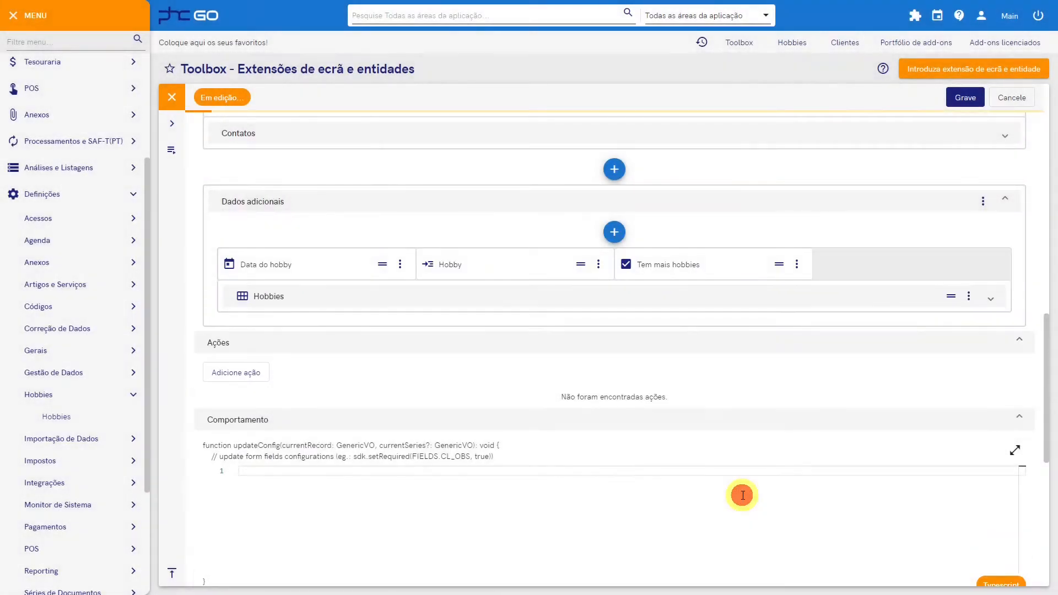
# Step: Add an Autocomplete column to the Hobbies grid with the name hobby and the title Hobby
pyautogui.click(681, 301)
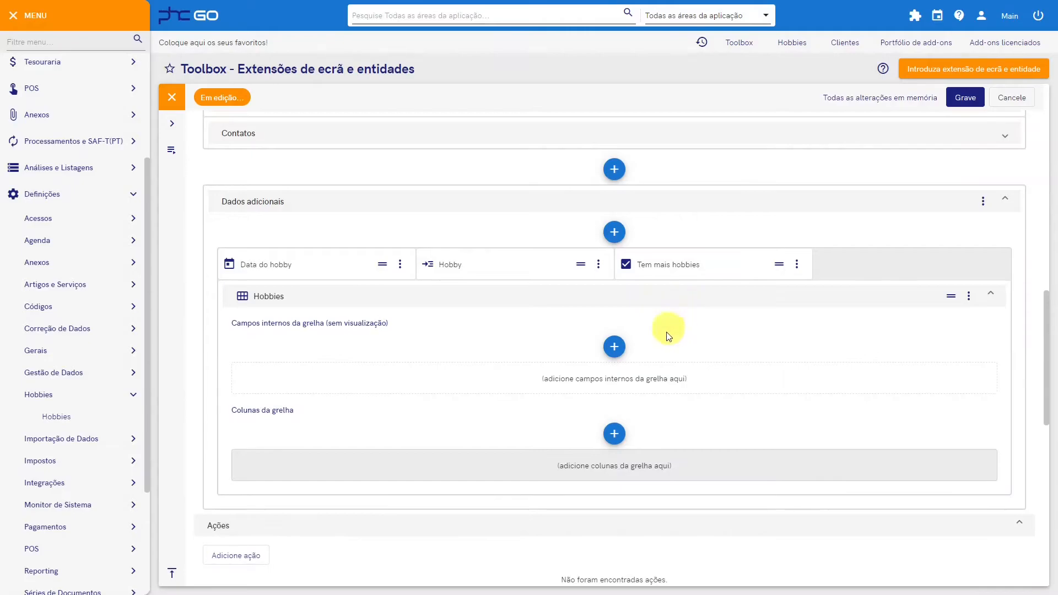
pyautogui.click(615, 435)
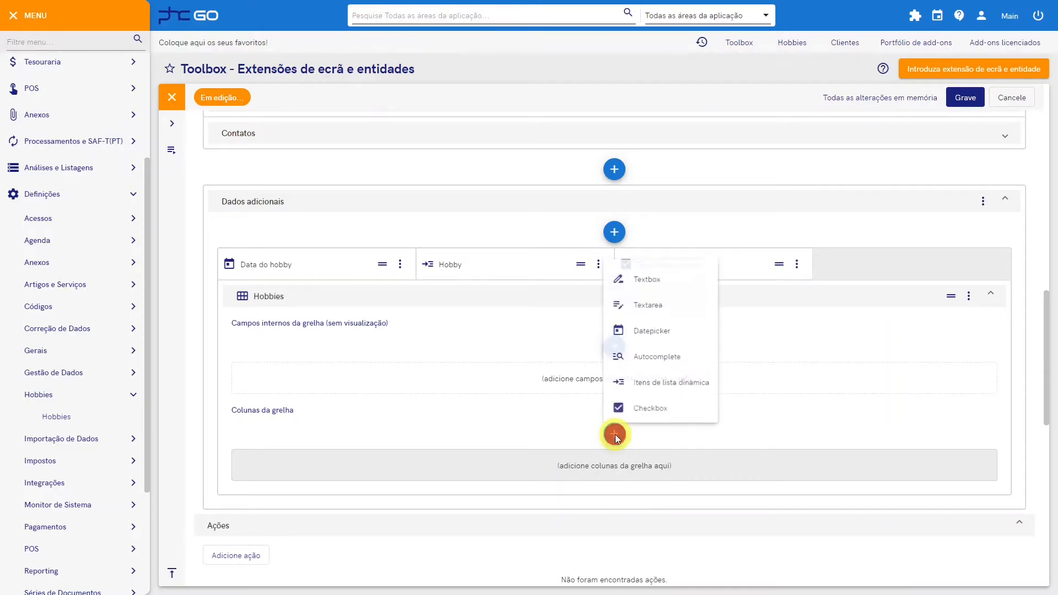
pyautogui.click(665, 358)
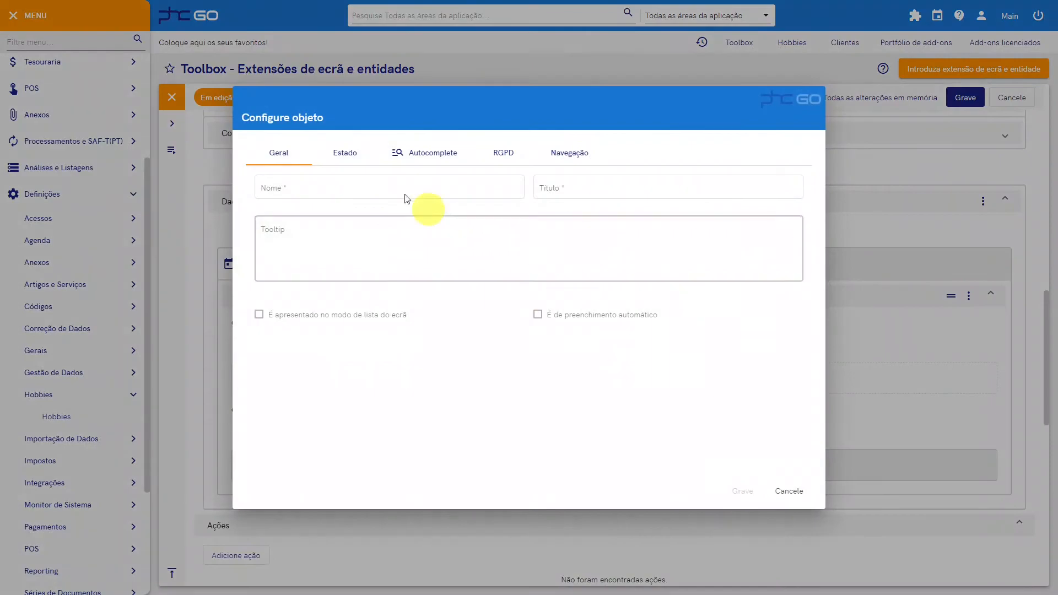
pyautogui.click(363, 183)
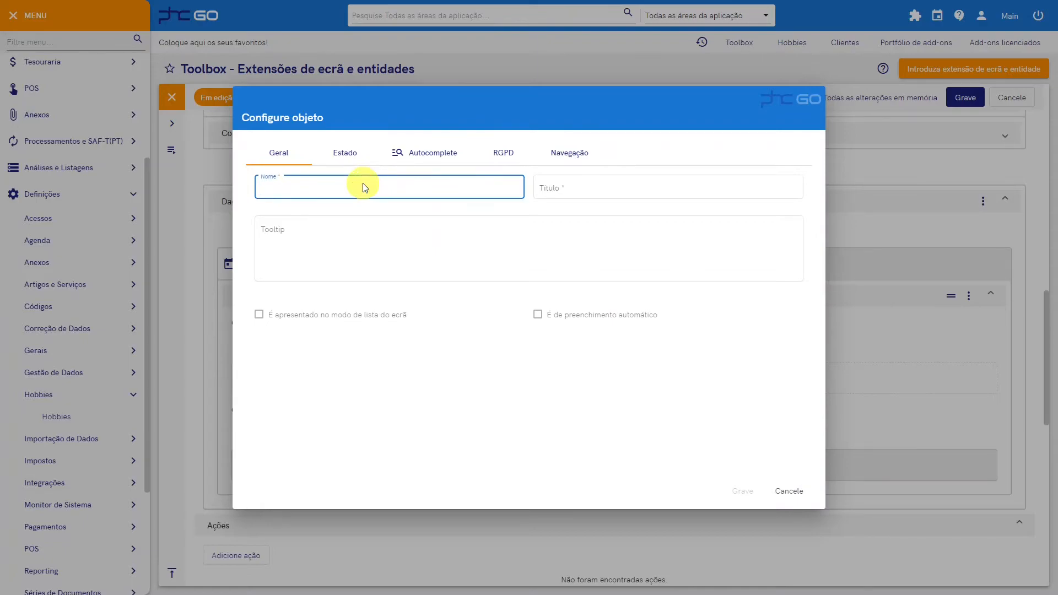
pyautogui.write('hobby')
pyautogui.press('Tab')
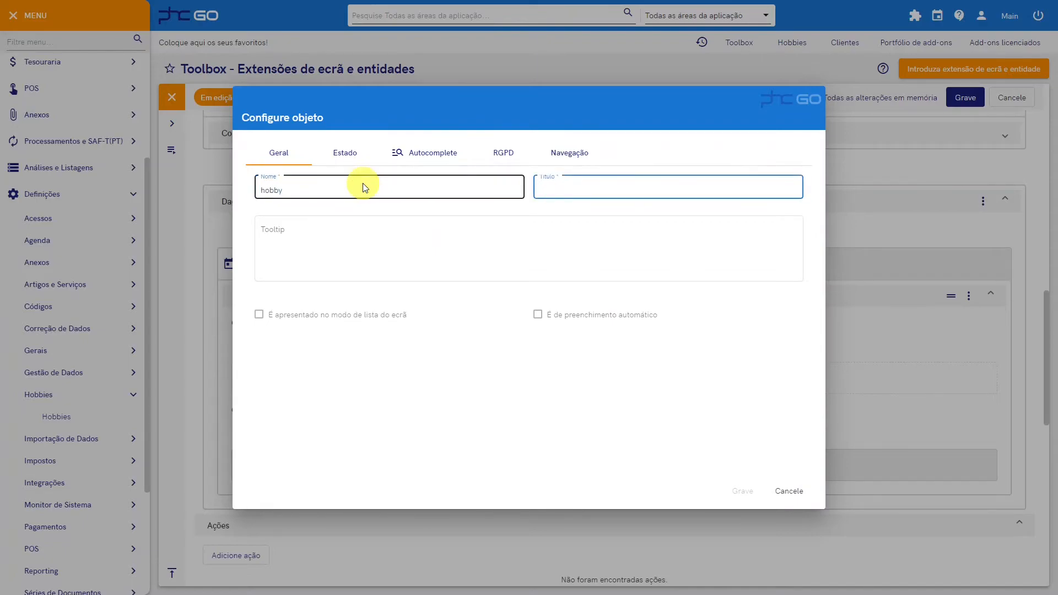
pyautogui.write('Hobby')
# Step: Set the autocomplete's length to 100 and its query entityName to "u4902_hobbies"
pyautogui.click(419, 153)
pyautogui.click(370, 186)
pyautogui.write('100')
pyautogui.click(380, 327)
pyautogui.write('query.entityName = "u')
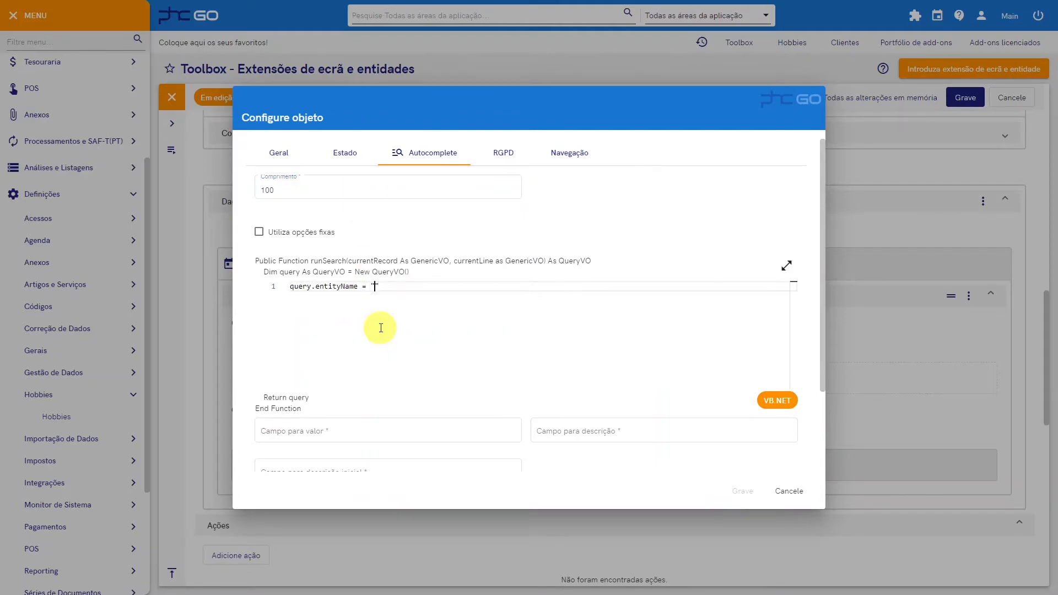
pyautogui.write('4902_hobbies"')
# Step: Add a filter to the autocomplete's query with New FilterItem("inativo", Comparison.equal, false)
pyautogui.press('Return')
pyautogui.write('query.filterItems.')
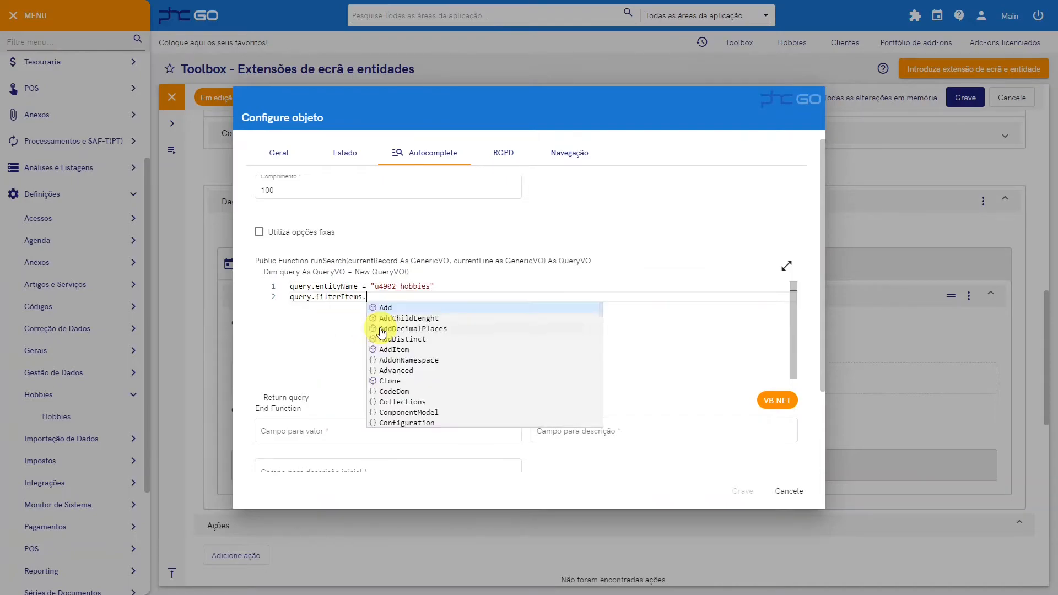
pyautogui.write('add(New FilterItem(')
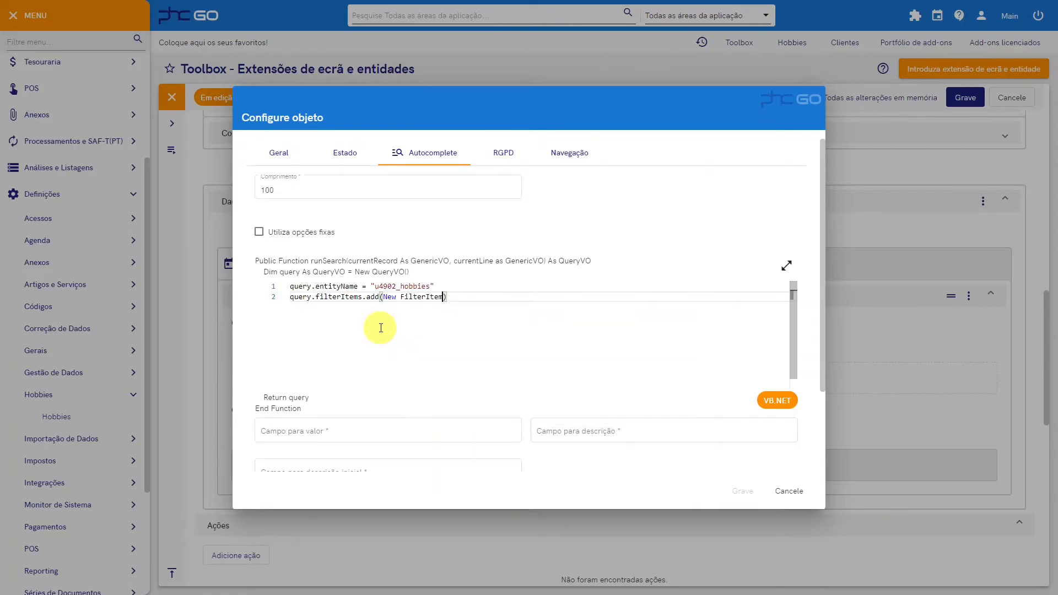
pyautogui.write('"inativo", Comparison.equal, fa')
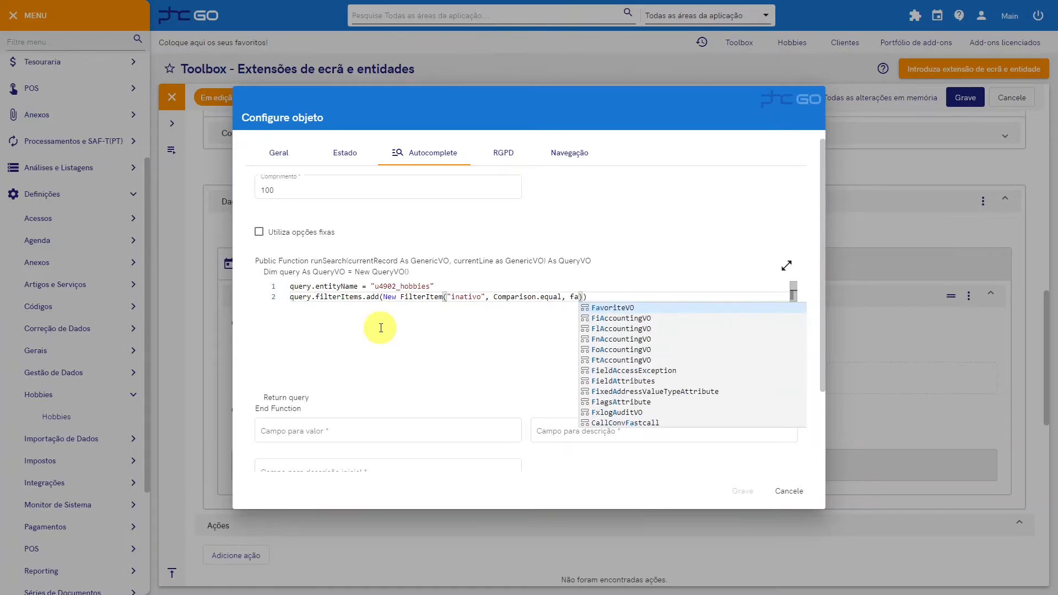
pyautogui.write('lse')
# Step: Set the autocomplete's value field and description field to hobby
pyautogui.click(323, 427)
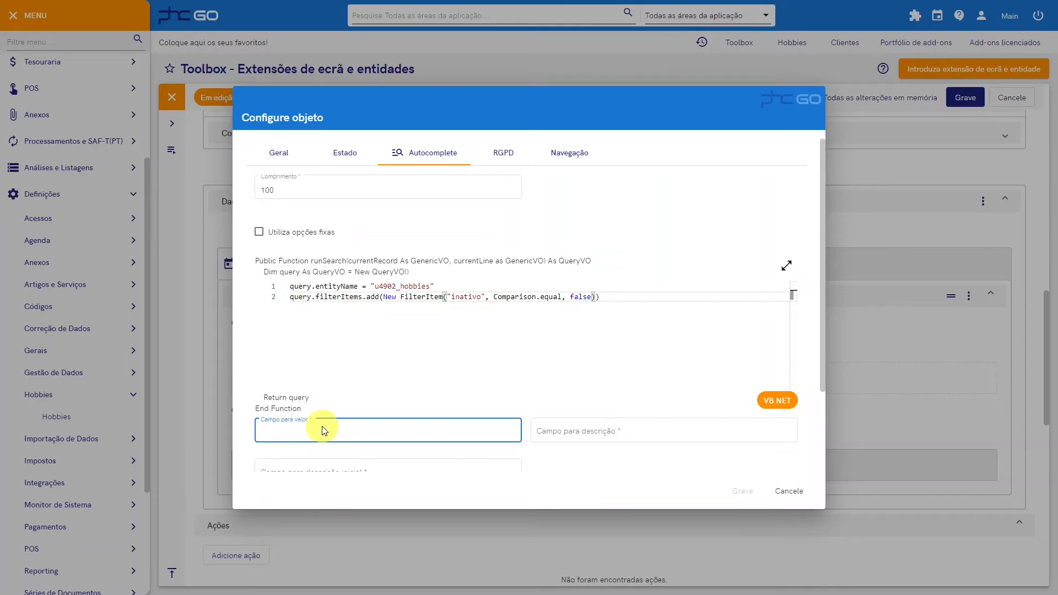
pyautogui.write('hobby')
pyautogui.hotkey('ctrl', 'a')
pyautogui.hotkey('ctrl', 'c')
pyautogui.click(583, 434)
pyautogui.hotkey('ctrl', 'v')
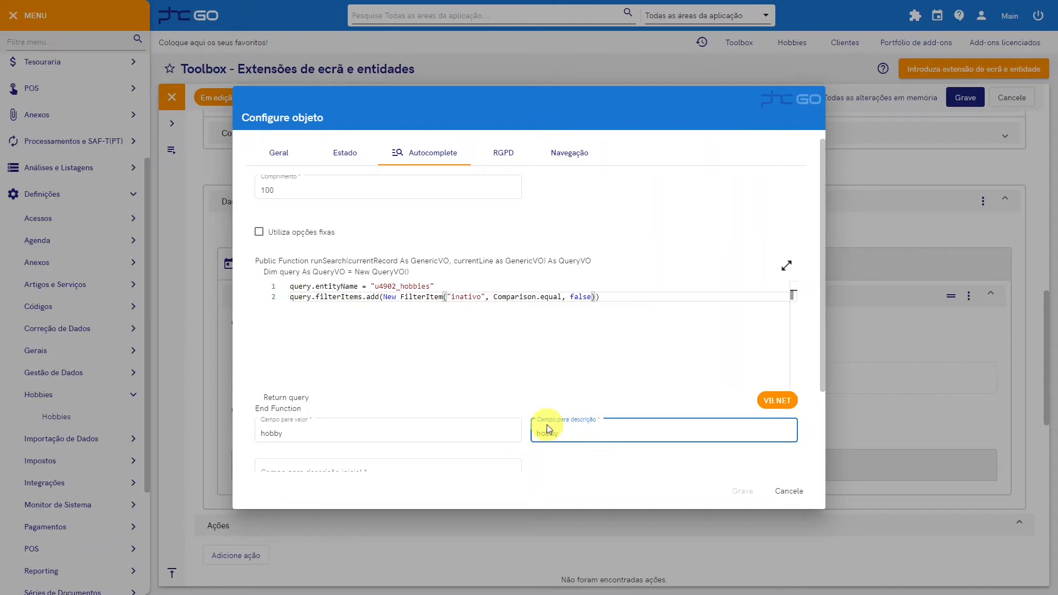
# Step: Set the autocomplete's initial description field to hobby and save the column together with the clhobbies extension
pyautogui.scroll(-1, 345, 272)
pyautogui.scroll(1, 296, 203)
pyautogui.click(280, 154)
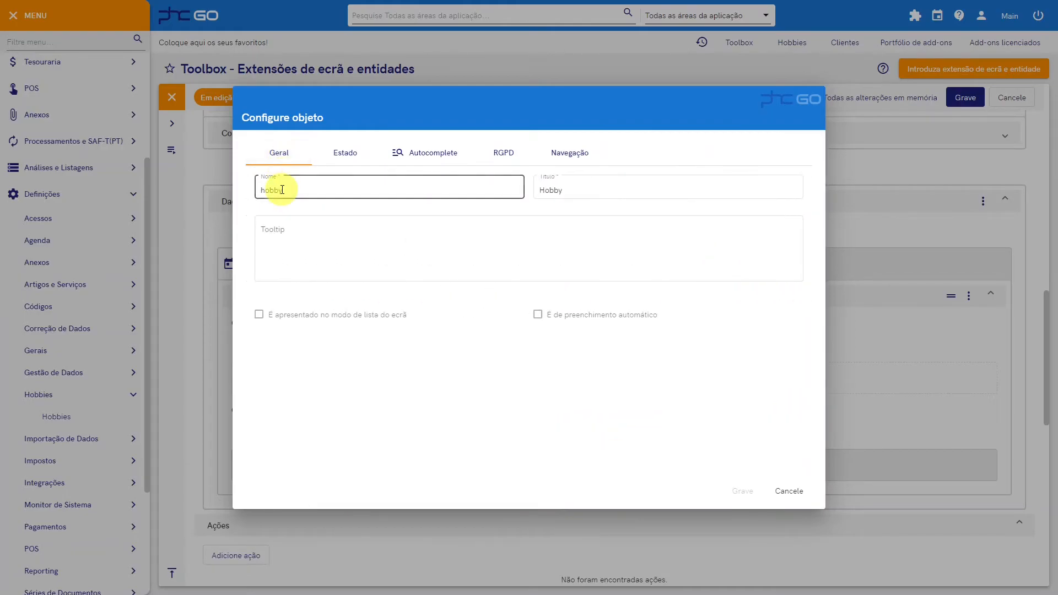
pyautogui.click(433, 153)
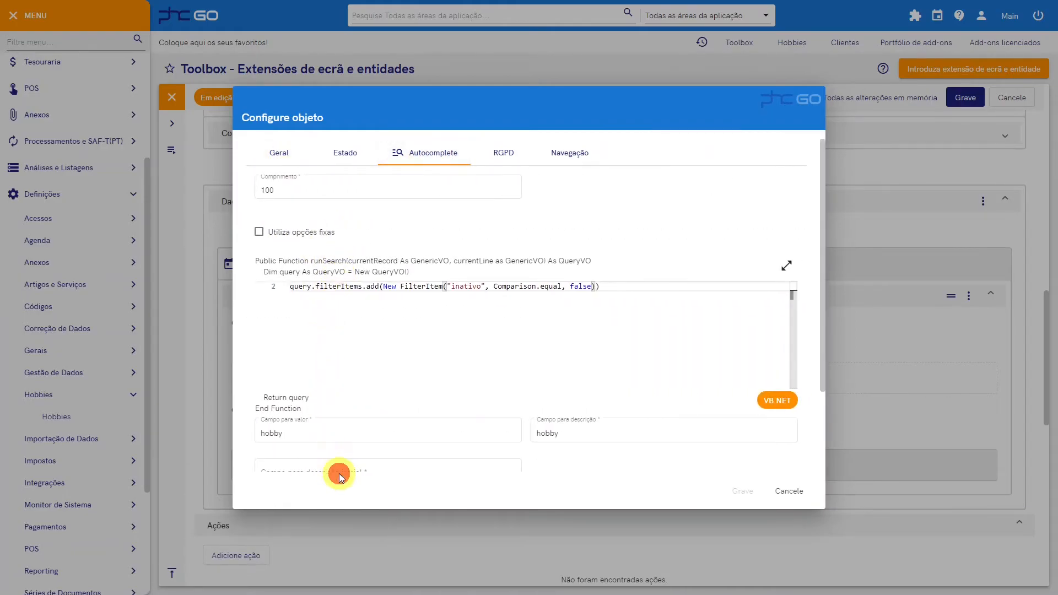
pyautogui.scroll(-2, 350, 418)
pyautogui.click(350, 359)
pyautogui.write('hobby')
pyautogui.click(739, 492)
pyautogui.click(966, 97)
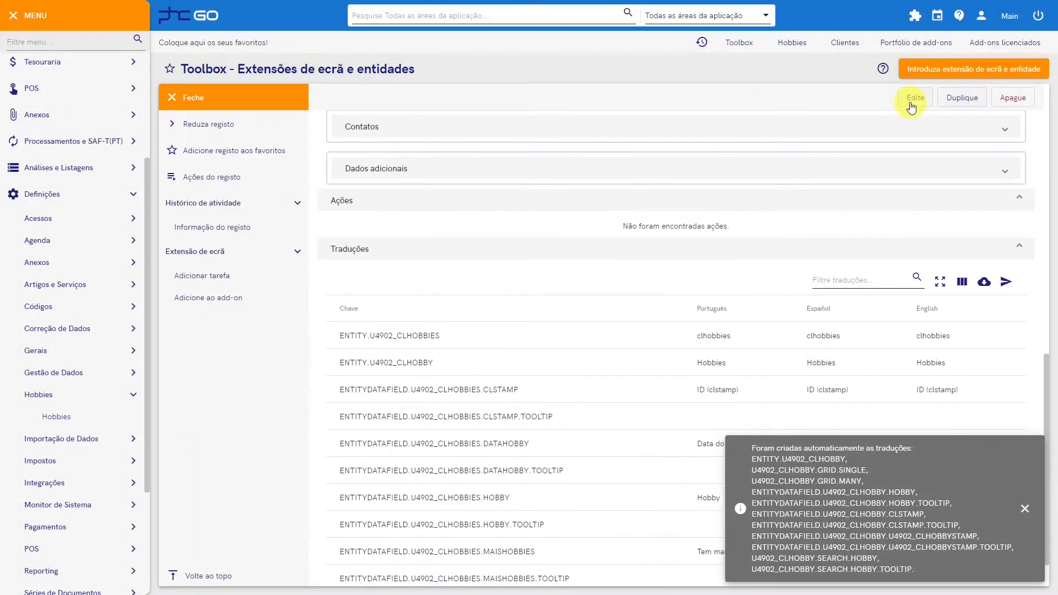
# Step: Reload the application to apply the extension and open the first customer record in Clientes for editing
pyautogui.click(915, 16)
pyautogui.moveTo(871, 95)
pyautogui.click(944, 113)
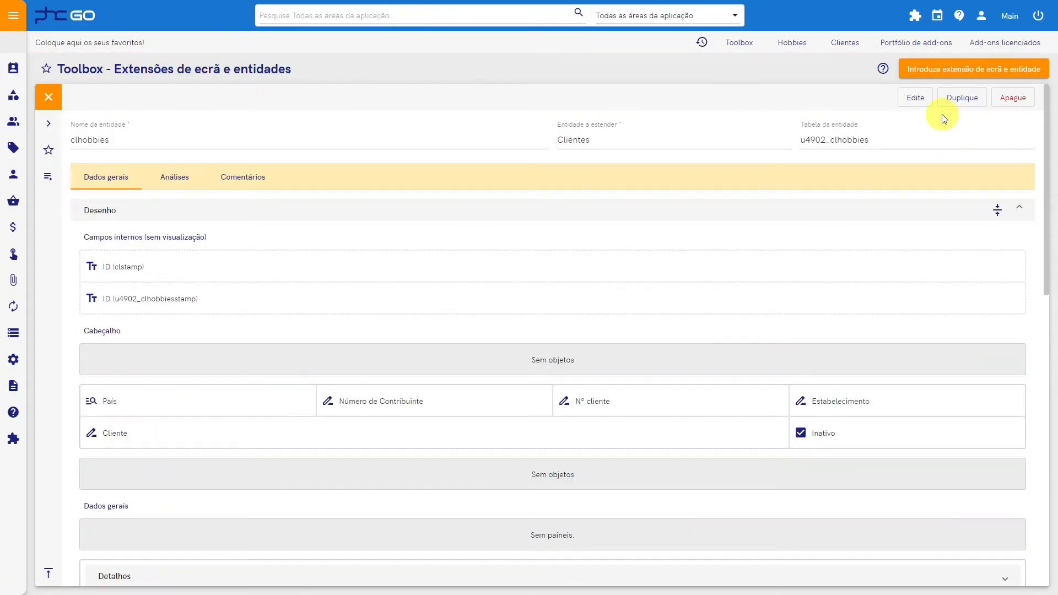
pyautogui.click(847, 47)
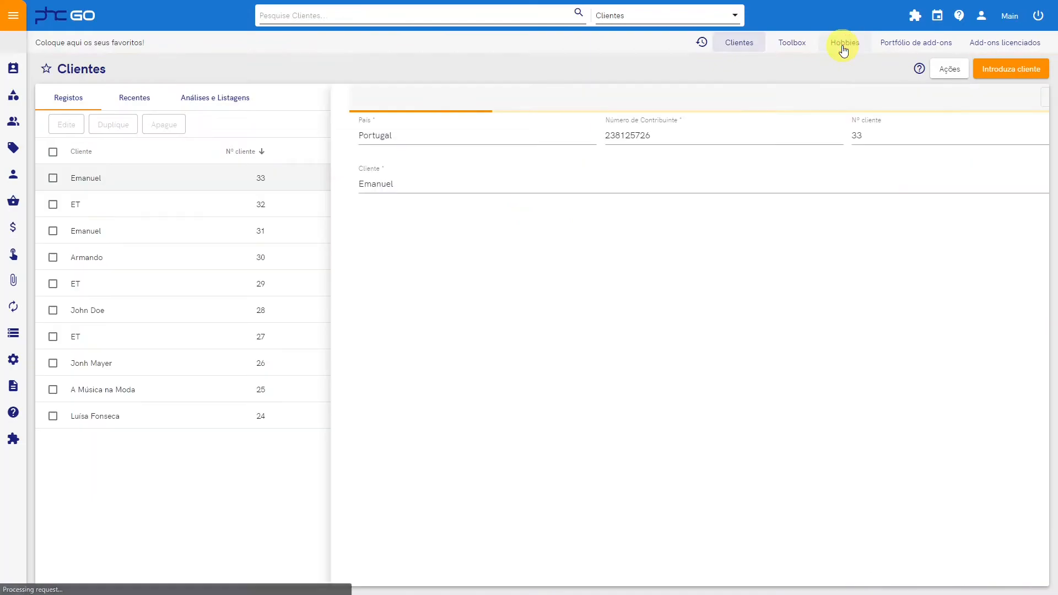
pyautogui.click(765, 100)
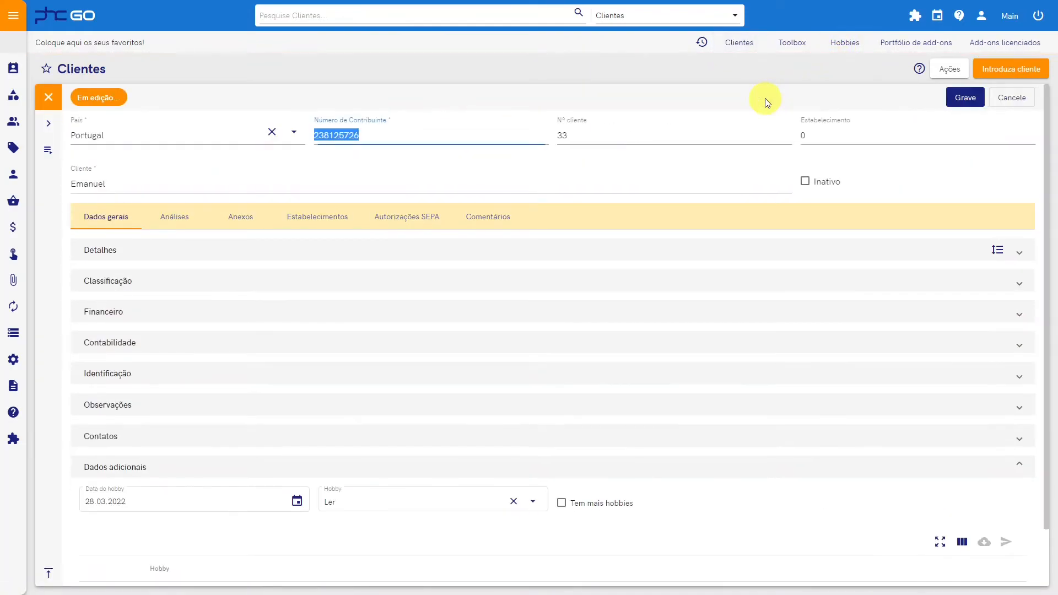
# Step: Add a line with the hobby Ler to the customer's hobbies grid in Dados adicionais
pyautogui.scroll(-1, 526, 324)
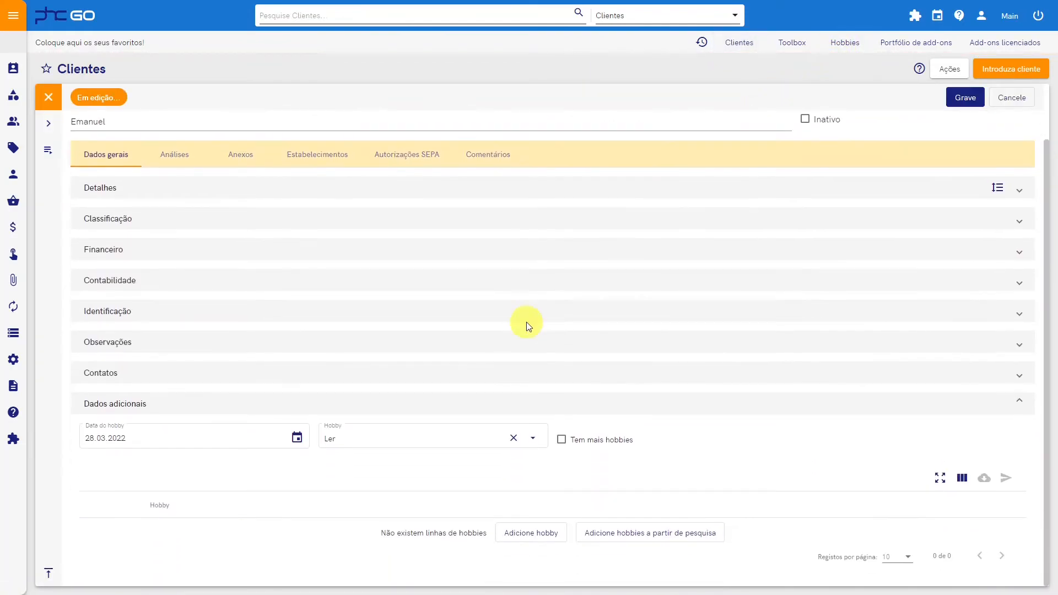
pyautogui.click(546, 533)
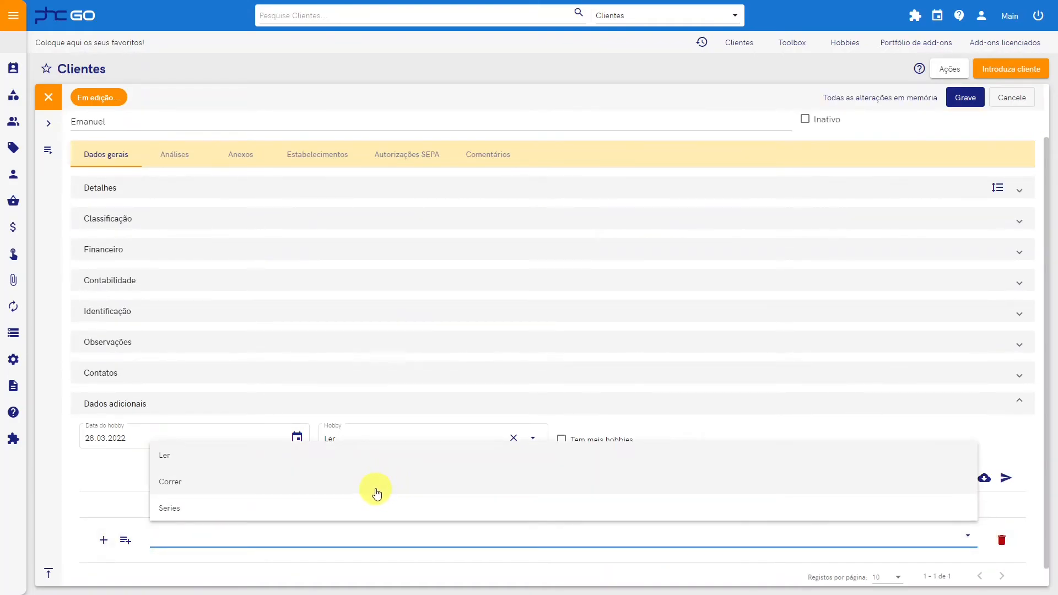
pyautogui.click(282, 455)
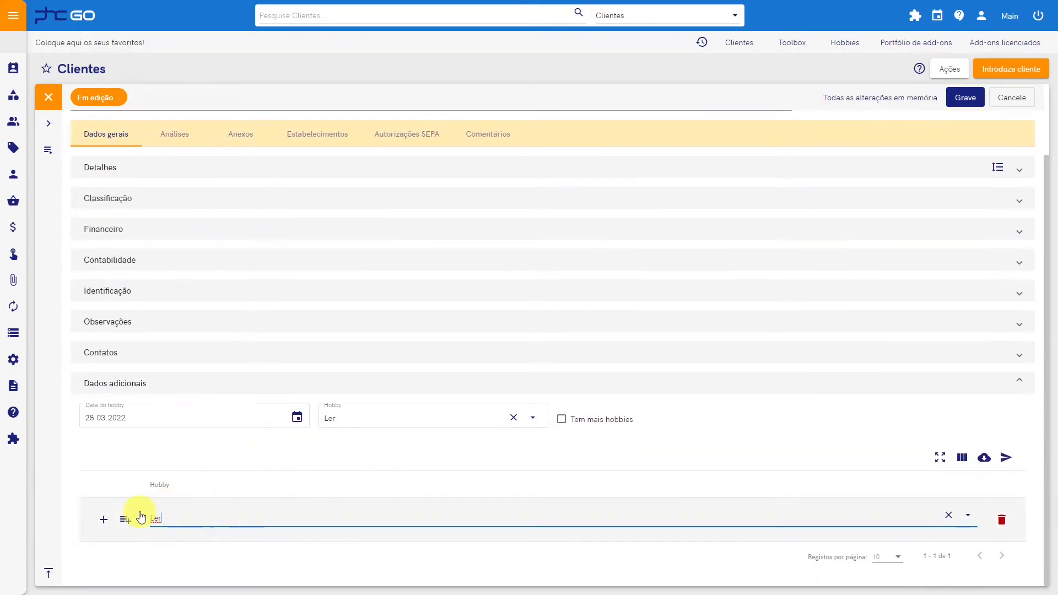
# Step: Add the hobbies Correr and Series to the grid from the search and save the customer
pyautogui.click(125, 527)
pyautogui.click(123, 232)
pyautogui.click(124, 258)
pyautogui.click(865, 491)
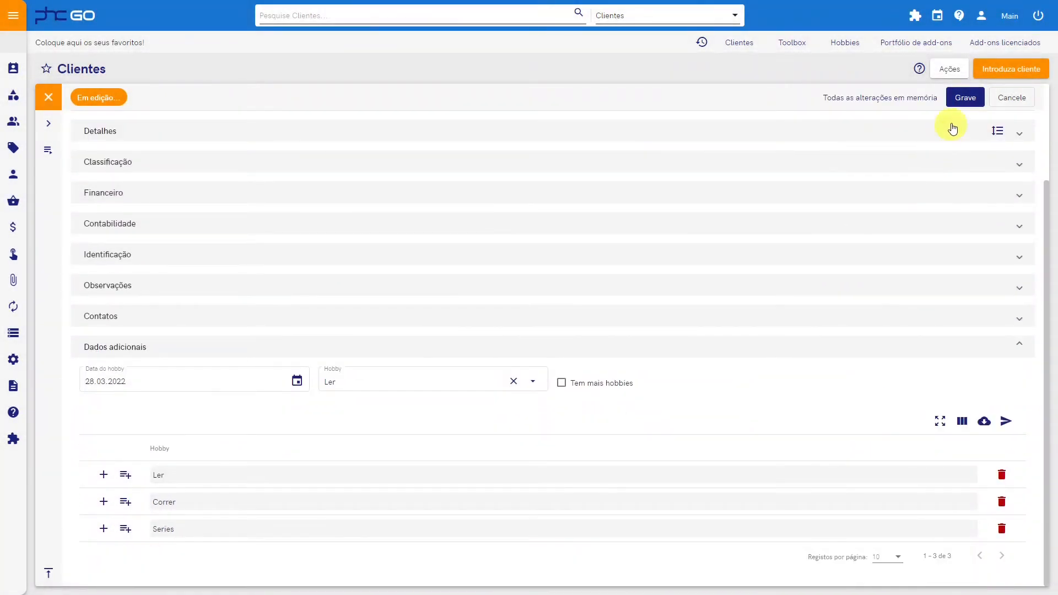
pyautogui.click(959, 101)
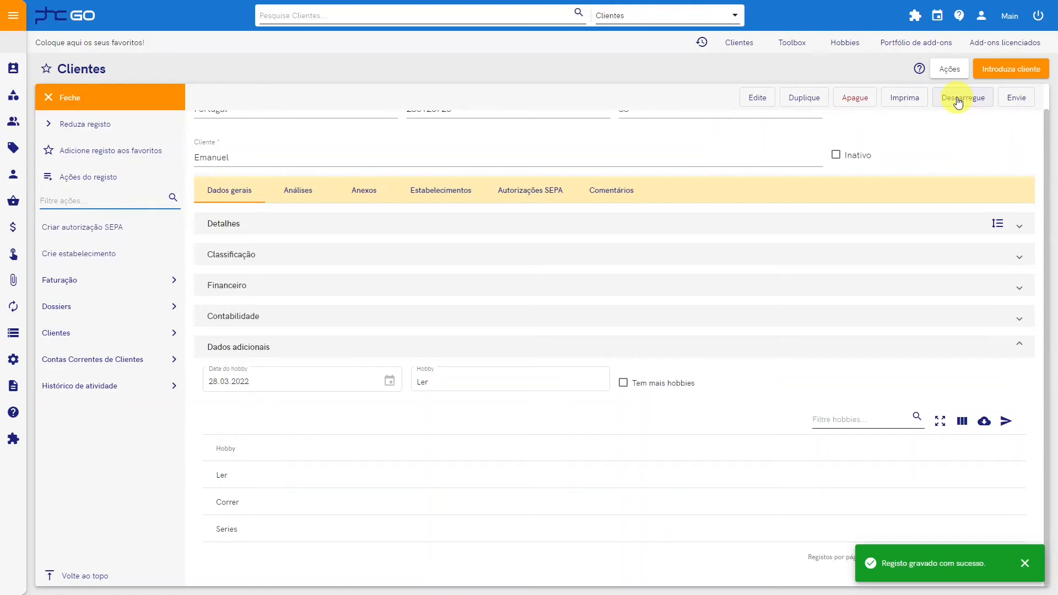
# Step: Return to Toolbox, leave the clhobbies extension and open the Hobbies screen under Ecrãs e entidades for editing
pyautogui.click(794, 43)
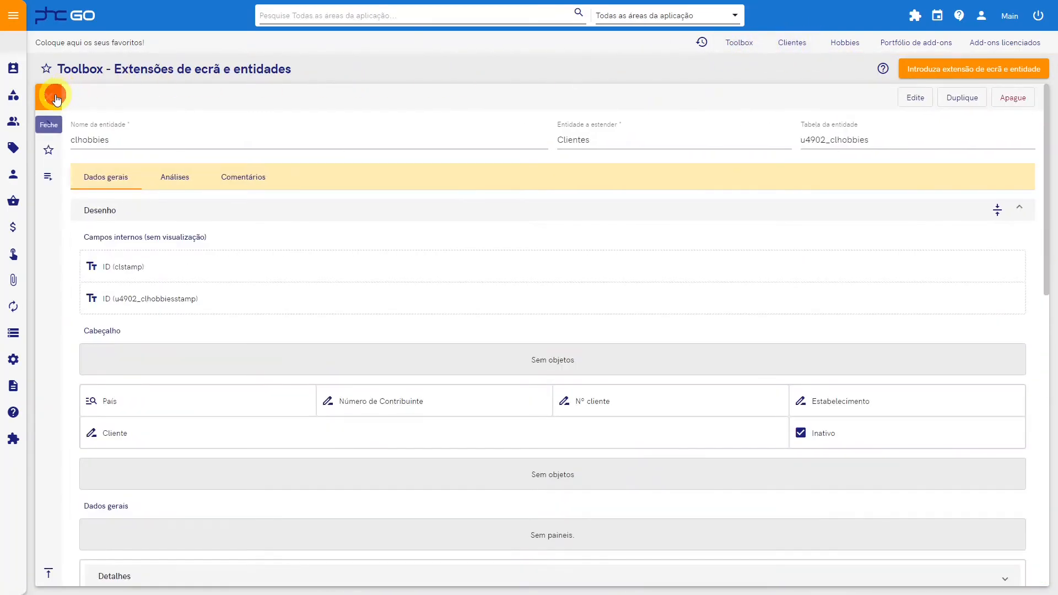
pyautogui.click(48, 97)
pyautogui.click(82, 123)
pyautogui.click(249, 175)
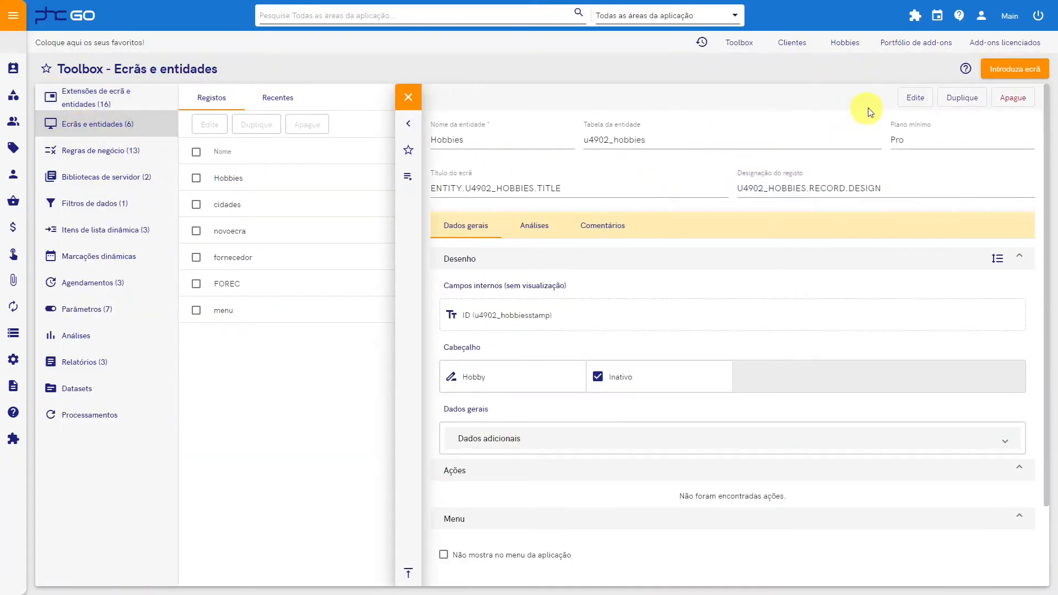
pyautogui.click(913, 98)
pyautogui.scroll(-3, 706, 255)
pyautogui.scroll(-2, 701, 258)
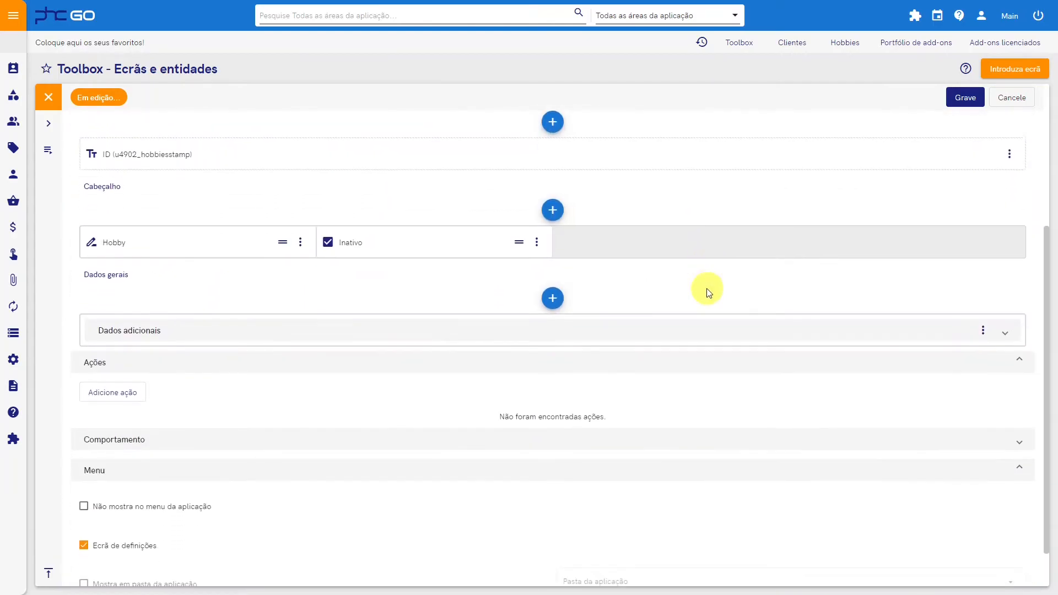
# Step: Expand the Comportamento section and bring up the available sdk.set methods in the update code
pyautogui.click(630, 393)
pyautogui.click(476, 452)
pyautogui.write('sdk.set')
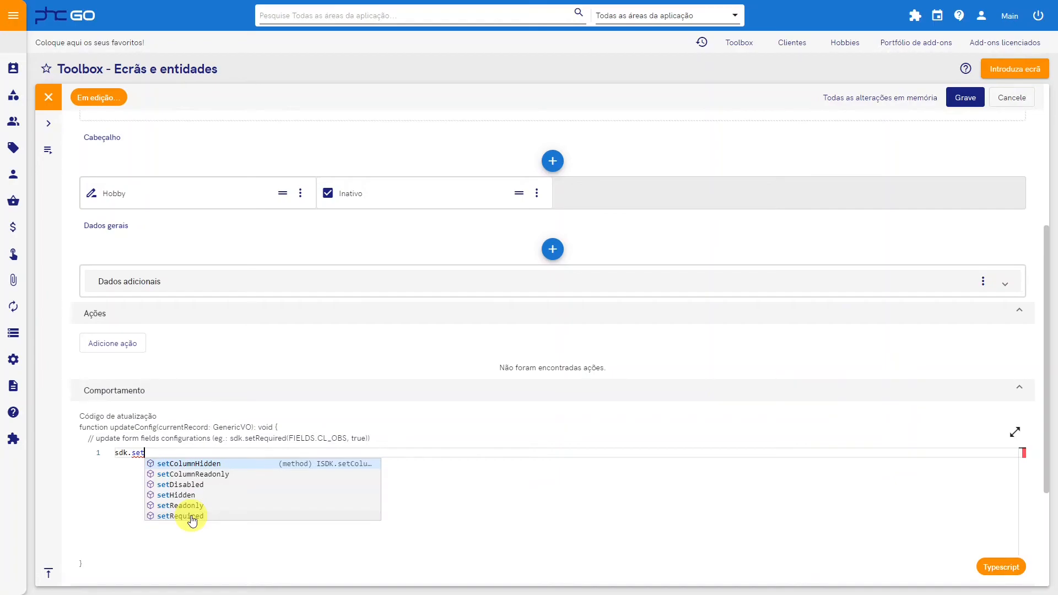
pyautogui.press('Escape')
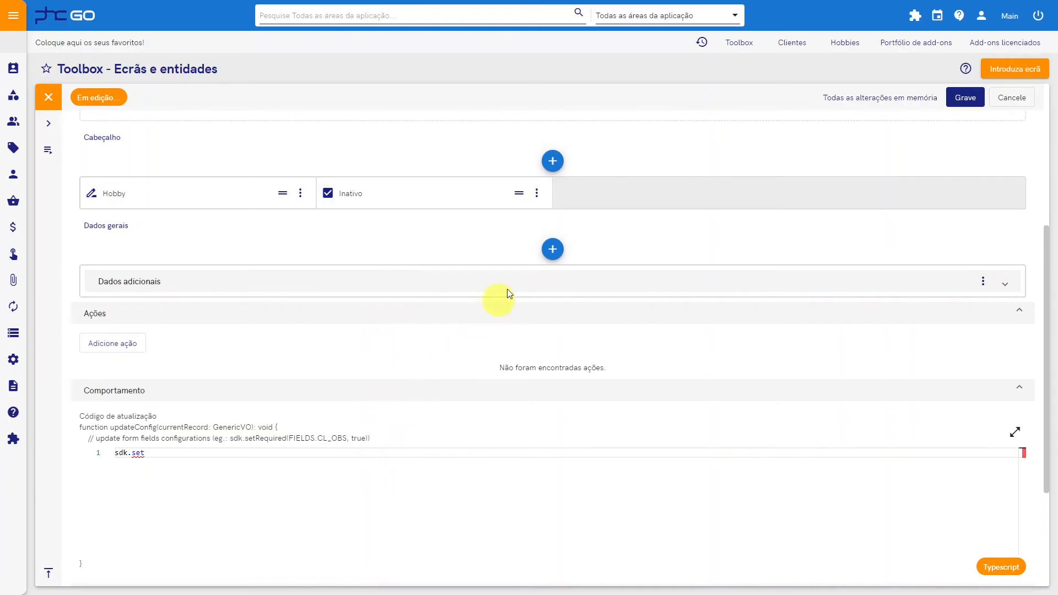
# Step: Add a Datepicker named datainativacao with the title Data de inativação to the screen's Cabeçalho and save the object
pyautogui.click(553, 161)
pyautogui.click(595, 272)
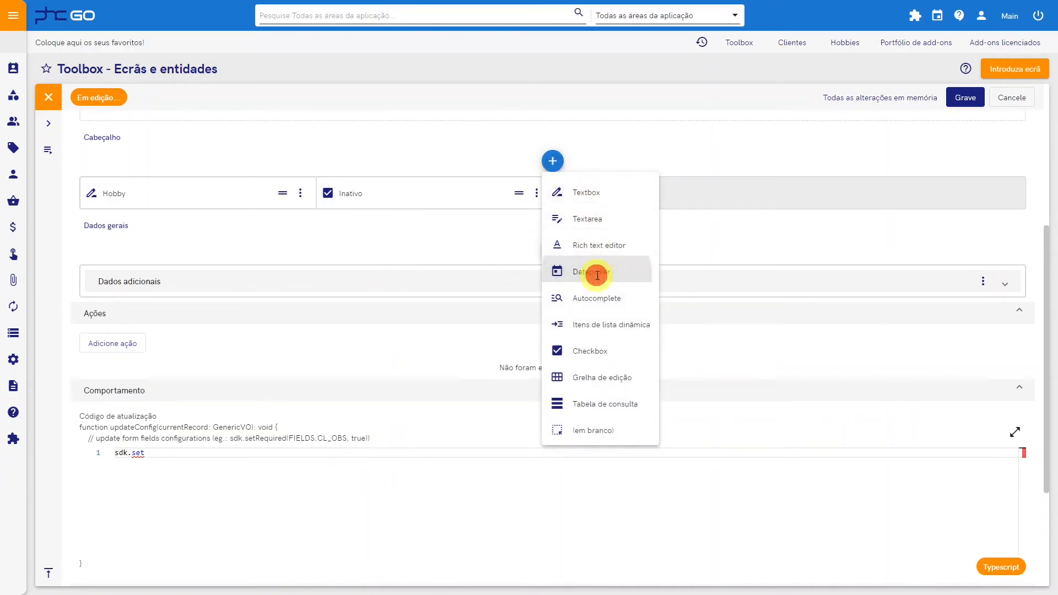
pyautogui.click(336, 187)
pyautogui.write('datainativacao')
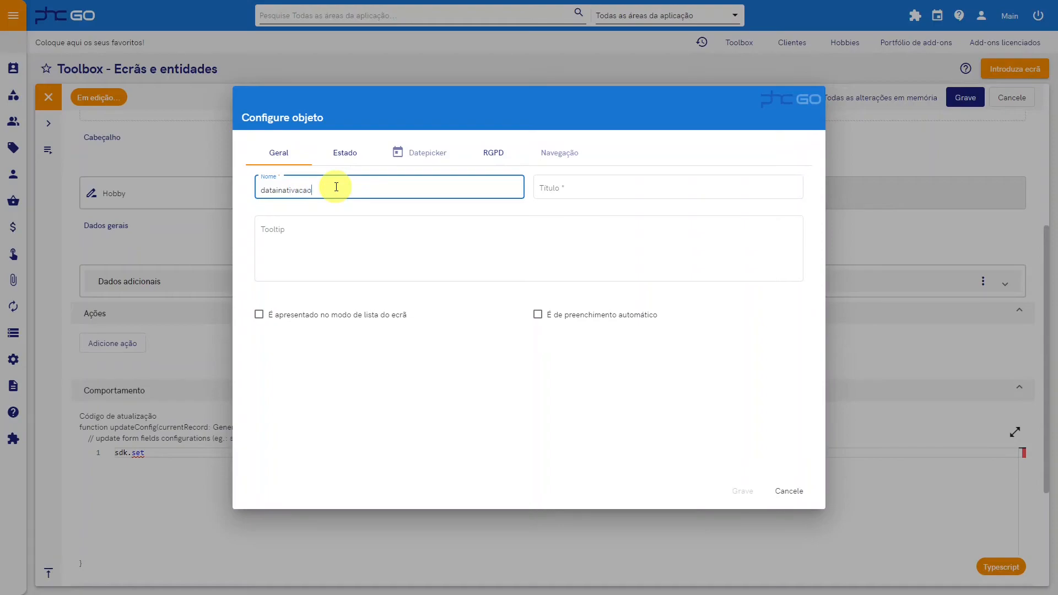
pyautogui.press('Tab')
pyautogui.write('Da')
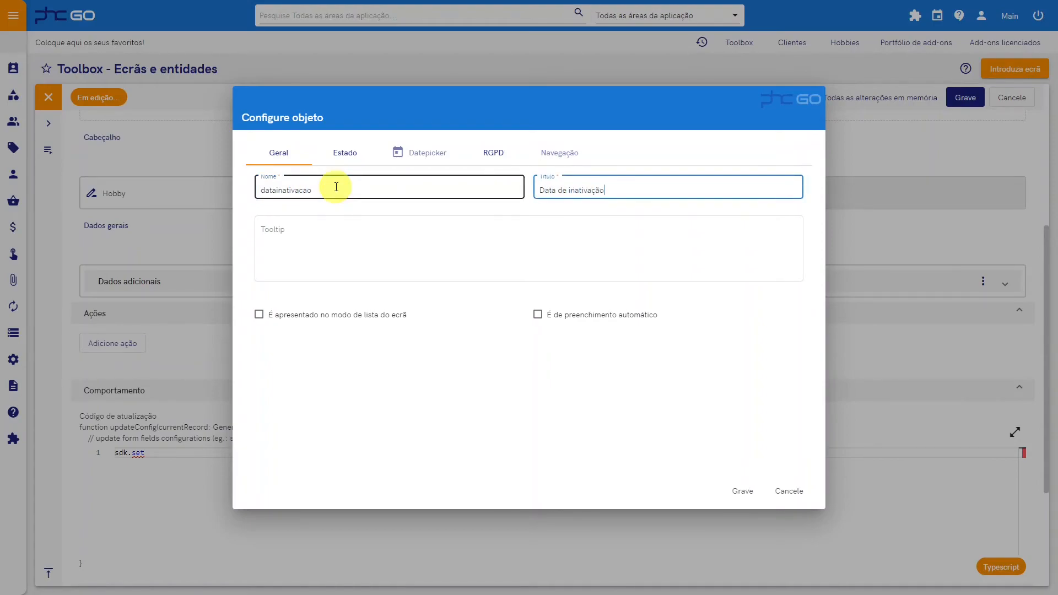
pyautogui.click(742, 491)
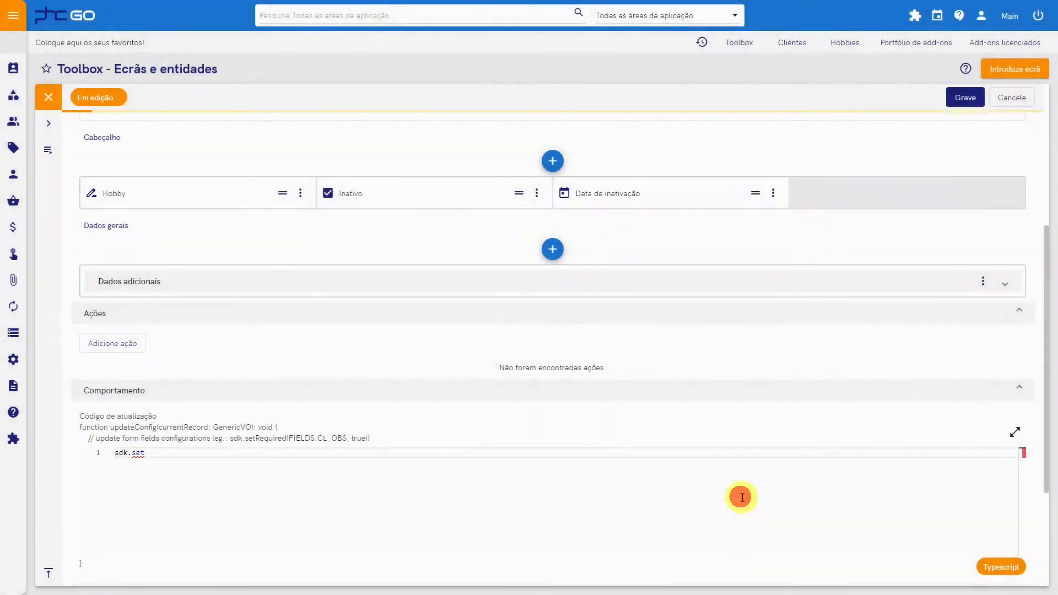
# Step: Replace the update code with an if (currentRecord.inativo) block calling sdk.setRequired(FIELDS.U4902_HOBBIES_DATAINATIVACAO, true)
pyautogui.click(587, 485)
pyautogui.hotkey('ctrl', 'a')
pyautogui.press('BackSpace')
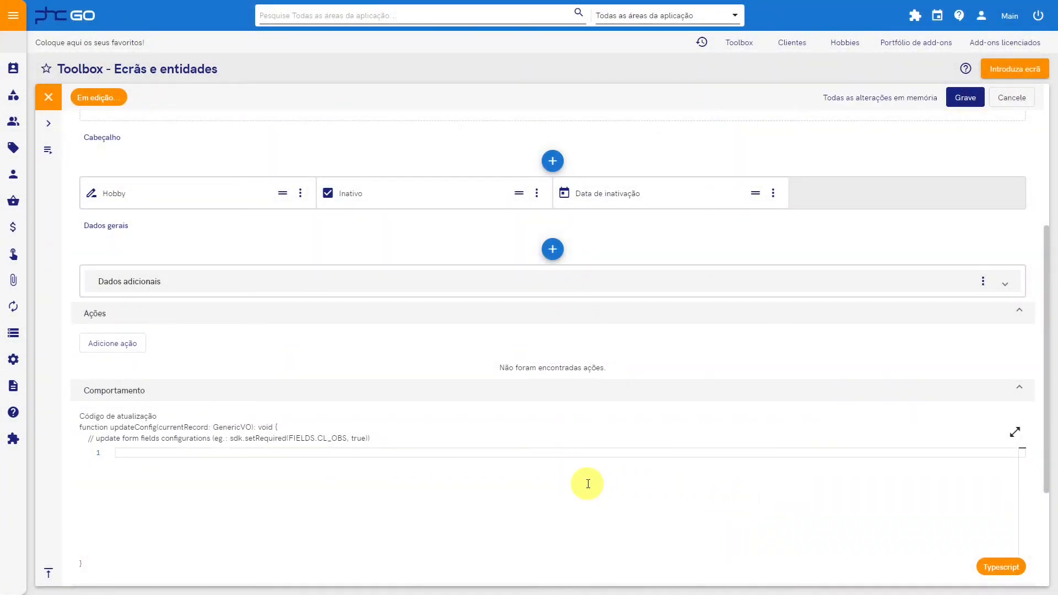
pyautogui.scroll(-2, 135, 341)
pyautogui.write('if (currentRecord.i')
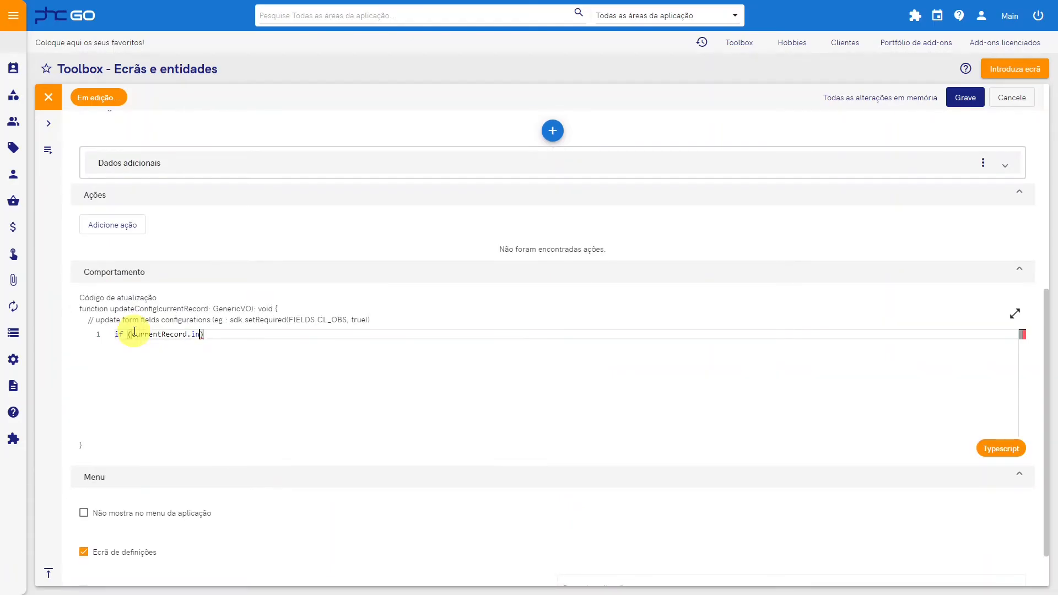
pyautogui.write('nativo) {')
pyautogui.press('Return')
pyautogui.write('sdk.setRequired(FIEL')
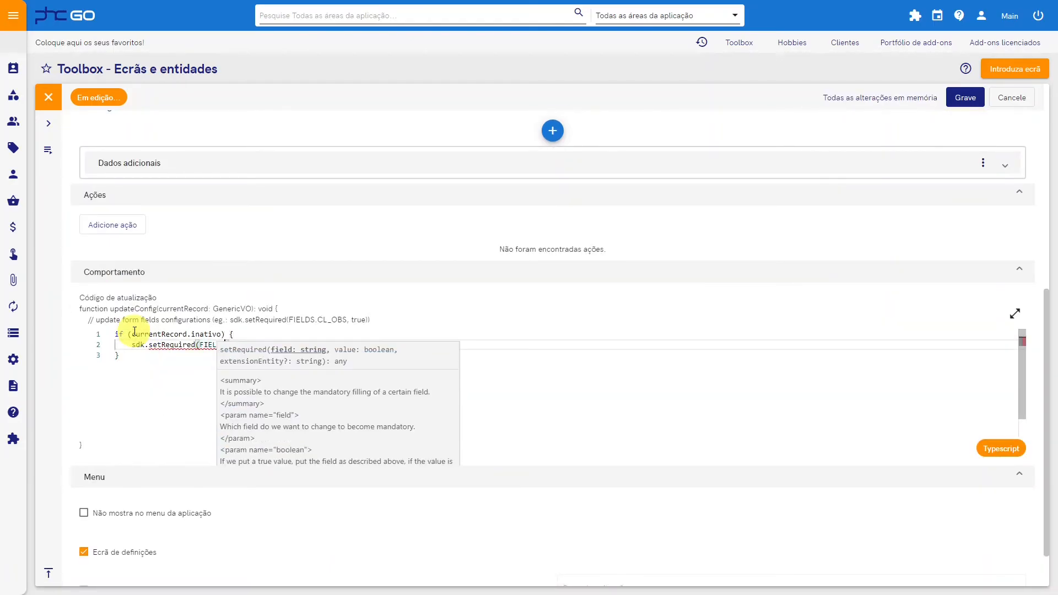
pyautogui.write('DS.U4902_HOBBIES_DATAINATIVACAO, true)')
# Step: Add an else branch calling sdk.setRequired for FIELDS.U4902_HOBBIES_DATAINATIVACAO with the value false
pyautogui.press('Down')
pyautogui.write('else {')
pyautogui.press('Return')
pyautogui.write('sdk.setRequired(FIELDS.U4902_HOBBIES_DATAINATIVACAO, true)')
pyautogui.press('Left')
pyautogui.press('BackSpace')
pyautogui.press('BackSpace')
pyautogui.press('BackSpace')
pyautogui.press('BackSpace')
pyautogui.write('false')
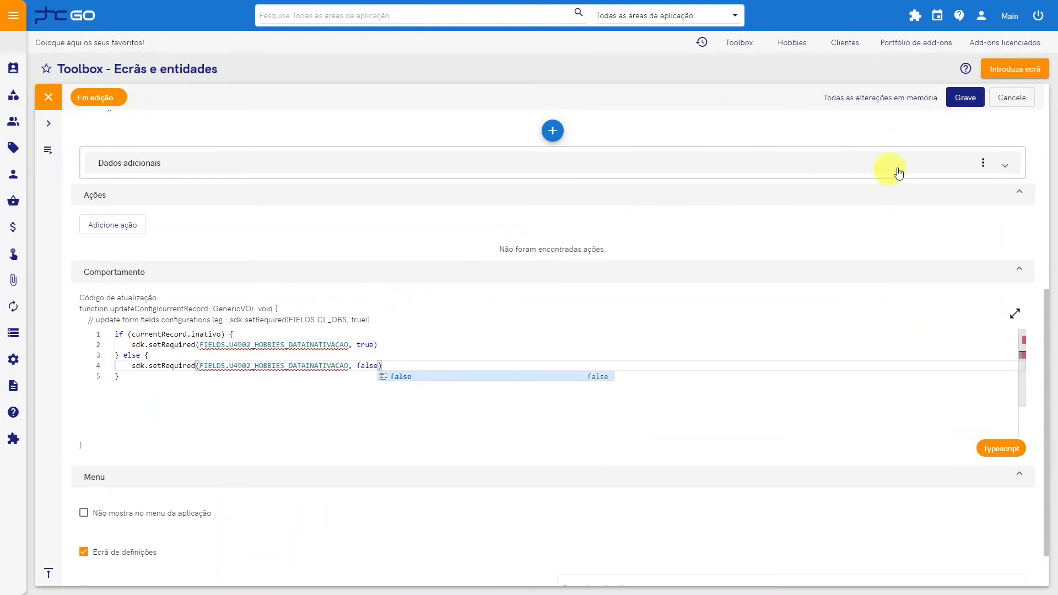
# Step: Save the Hobbies screen definition and reload the application to apply the changes
pyautogui.click(965, 97)
pyautogui.click(911, 21)
pyautogui.click(898, 48)
pyautogui.click(957, 107)
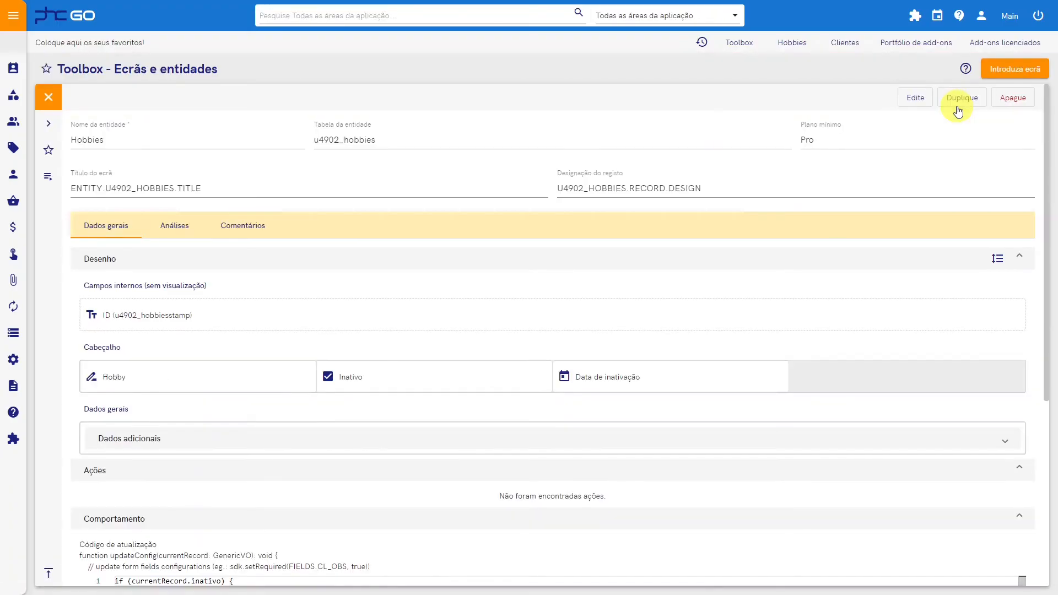
# Step: Edit the hobby Passear com a família, switch Inativo off and on again, and try to save it without a Data de inativação
pyautogui.click(793, 49)
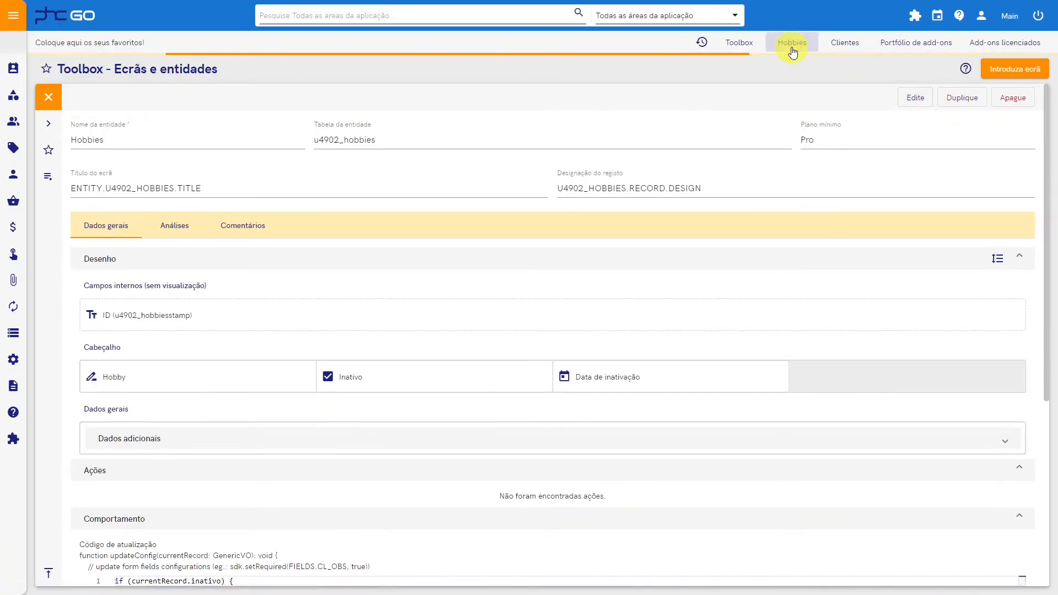
pyautogui.click(762, 97)
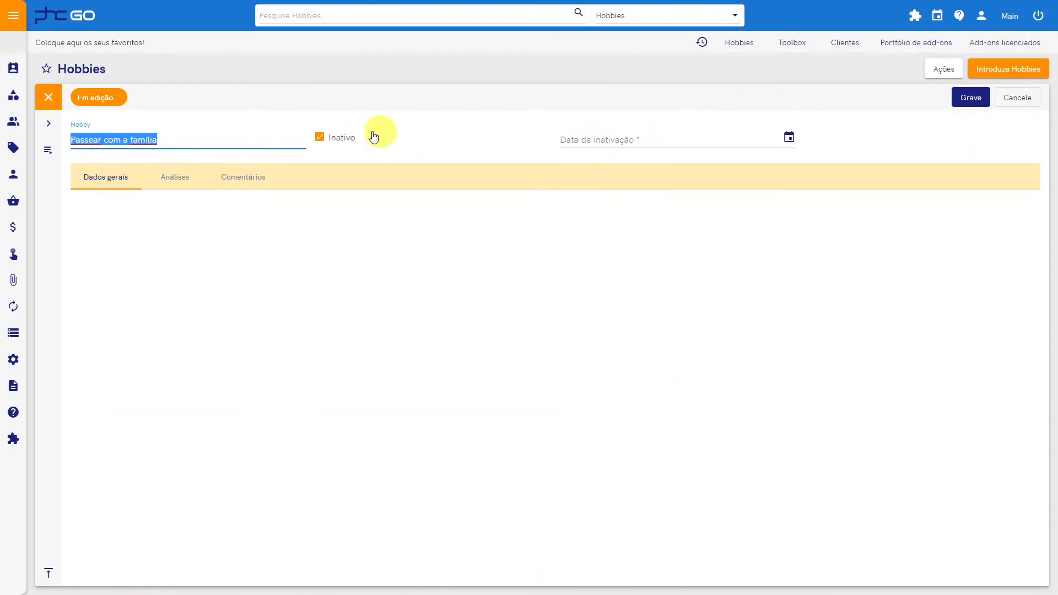
pyautogui.click(339, 135)
pyautogui.click(340, 132)
pyautogui.click(971, 97)
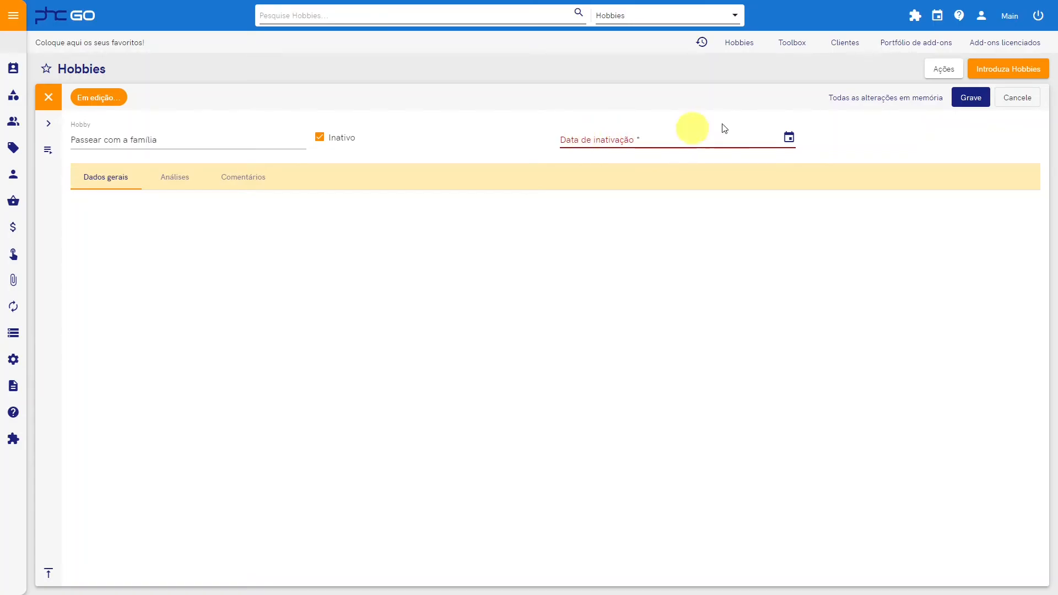
# Step: Return to the Hobbies screen definition in Toolbox, examine its update code and display the record actions
pyautogui.click(796, 43)
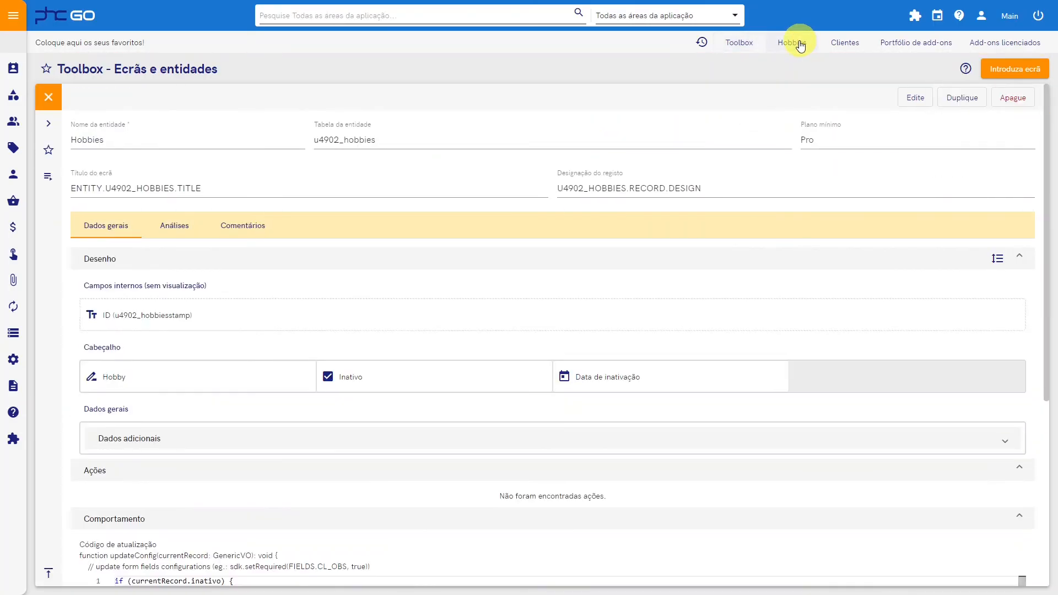
pyautogui.scroll(-2, 489, 359)
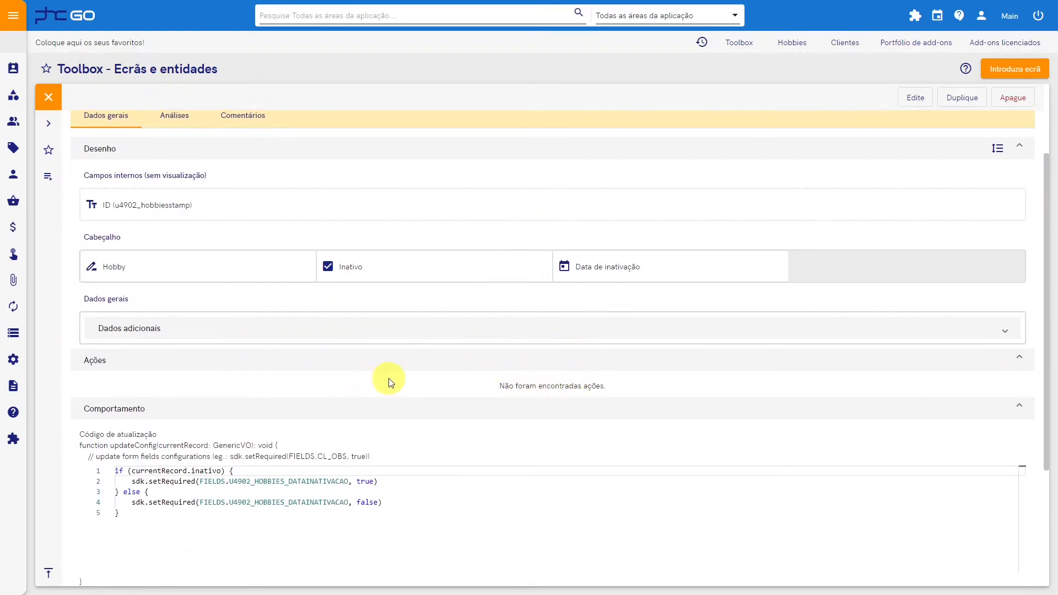
pyautogui.click(48, 178)
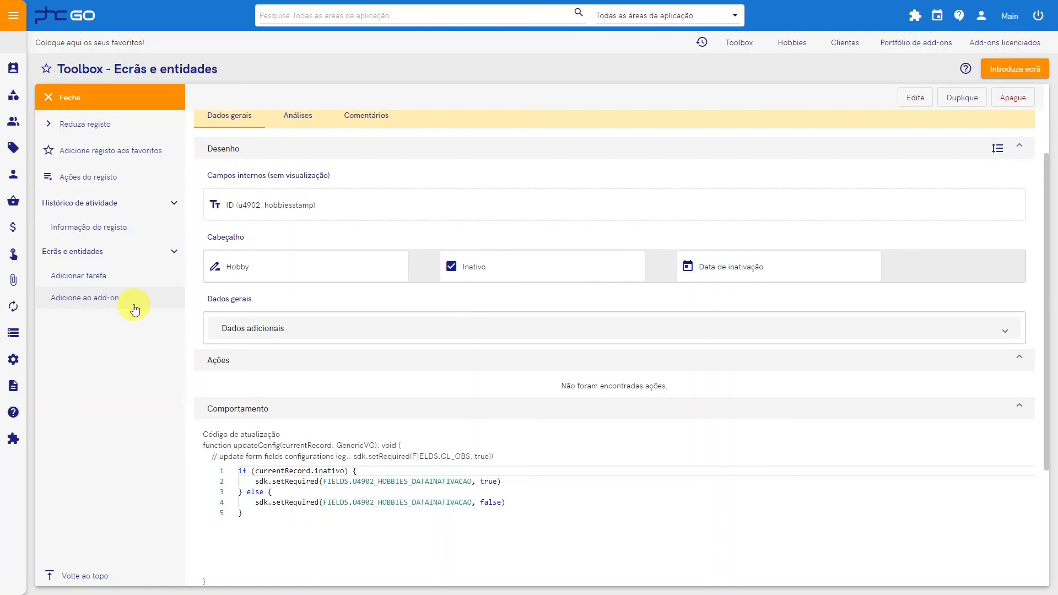
pyautogui.click(915, 100)
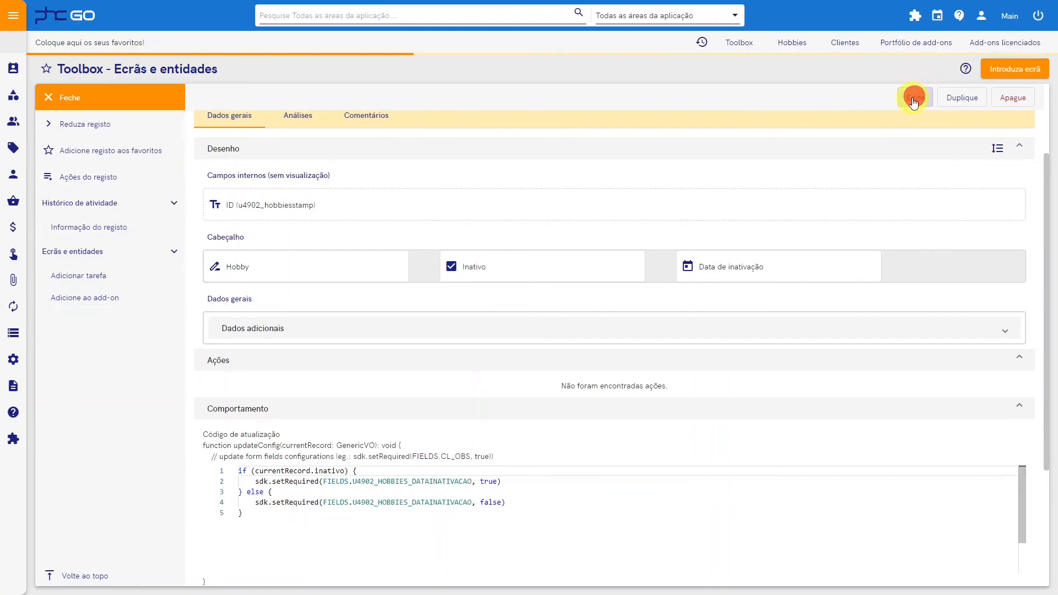
pyautogui.scroll(-5, 389, 344)
pyautogui.click(100, 338)
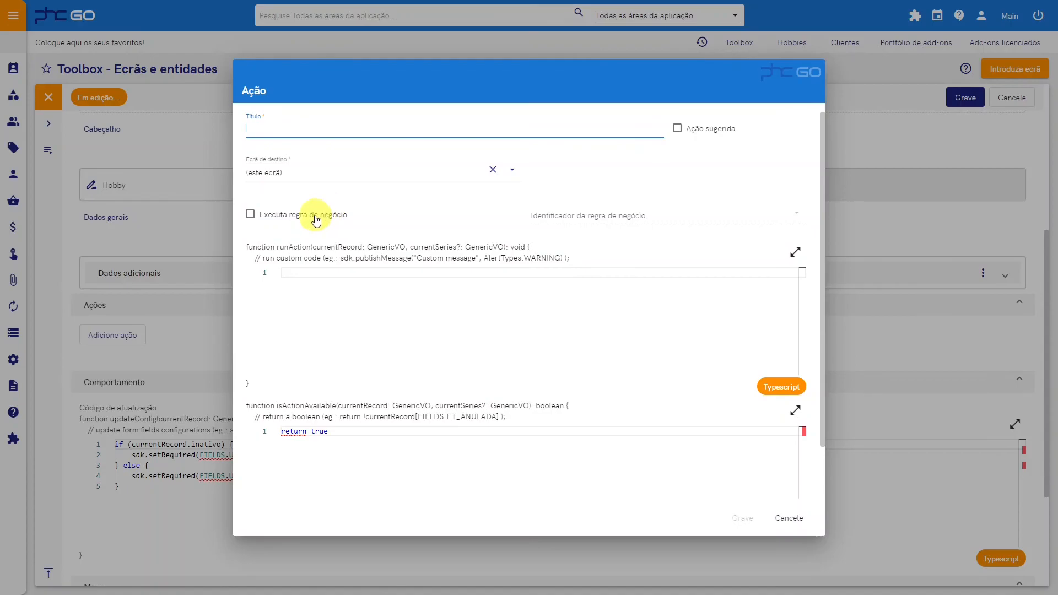
pyautogui.click(796, 519)
# Step: Close the screen definition and create a business rule named Inativar o hobby for the Hobbies entity
pyautogui.click(57, 103)
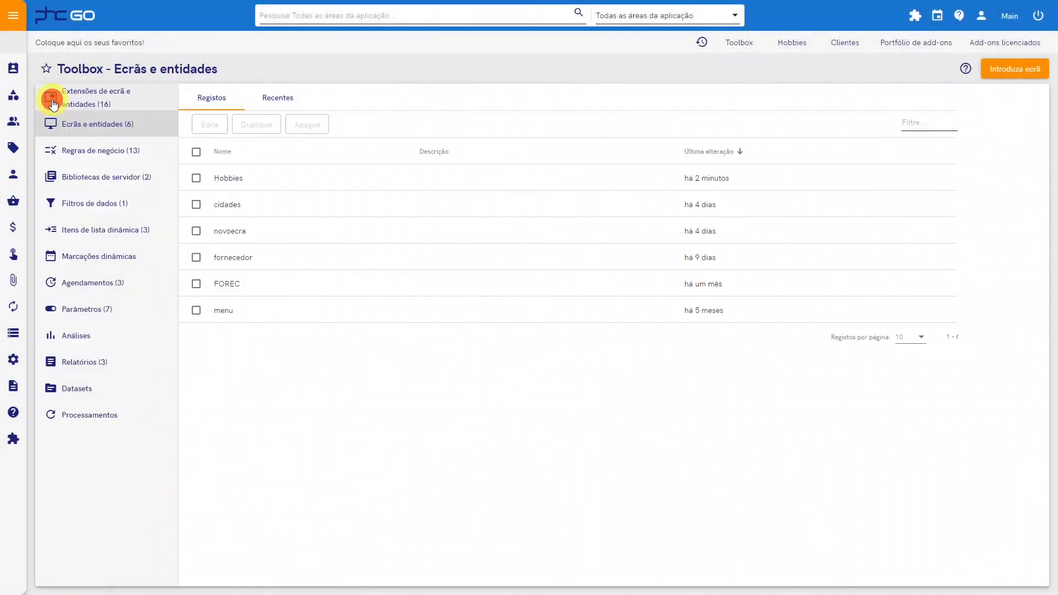
pyautogui.click(90, 147)
pyautogui.click(979, 73)
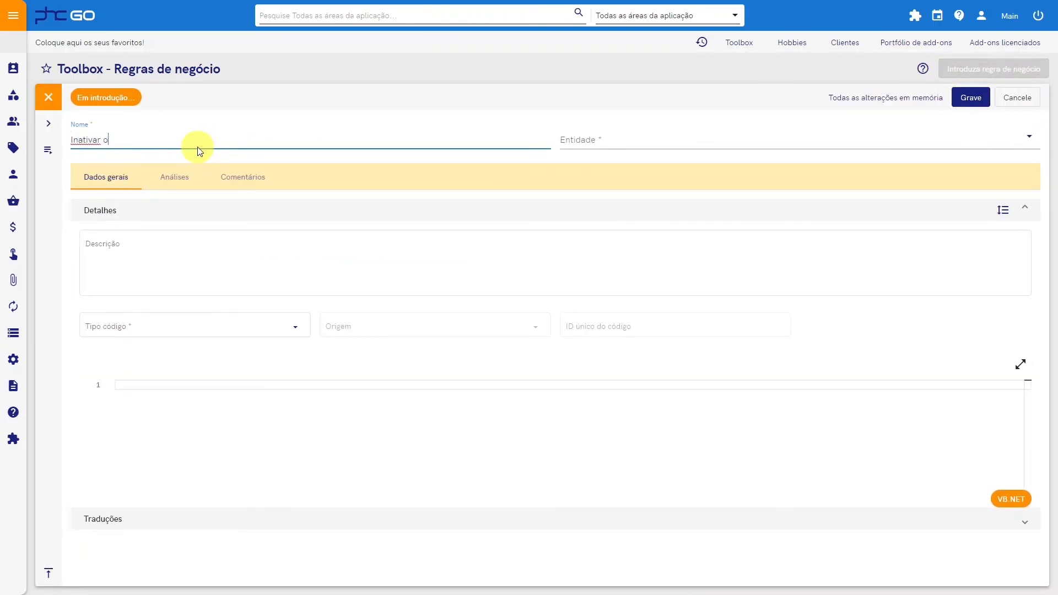
pyautogui.press('Tab')
pyautogui.write('hobb')
pyautogui.click(590, 163)
# Step: Set the rule's code type to A Pedido and its unique code ID to inativa
pyautogui.click(295, 329)
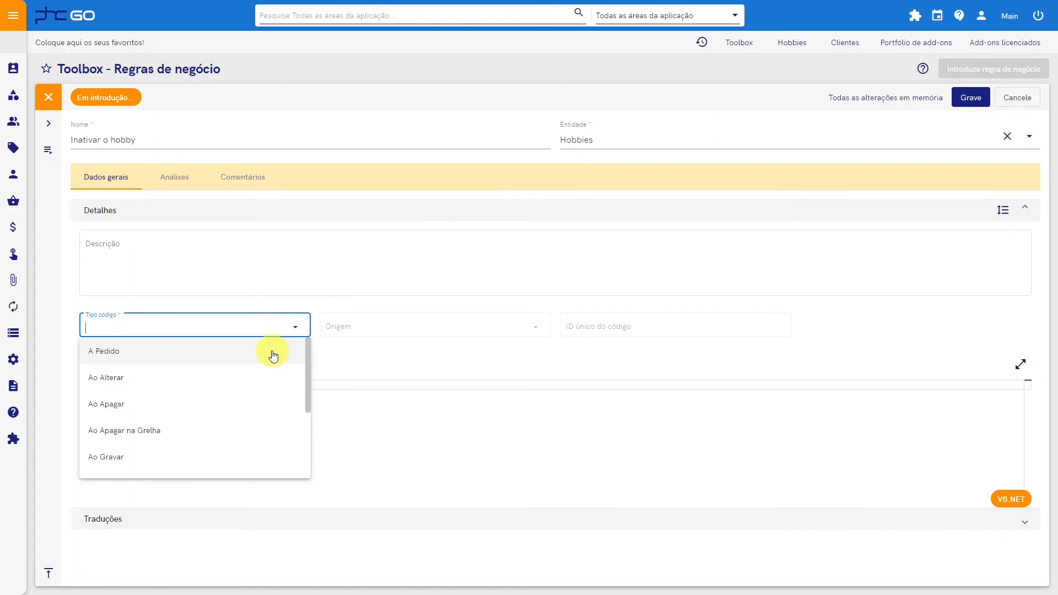
pyautogui.click(274, 355)
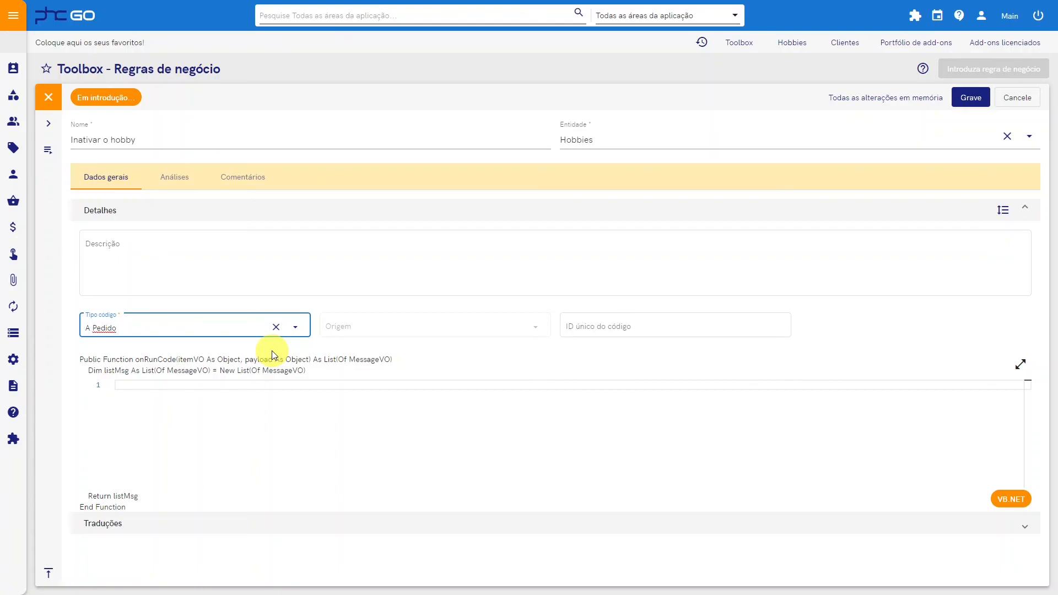
pyautogui.click(628, 331)
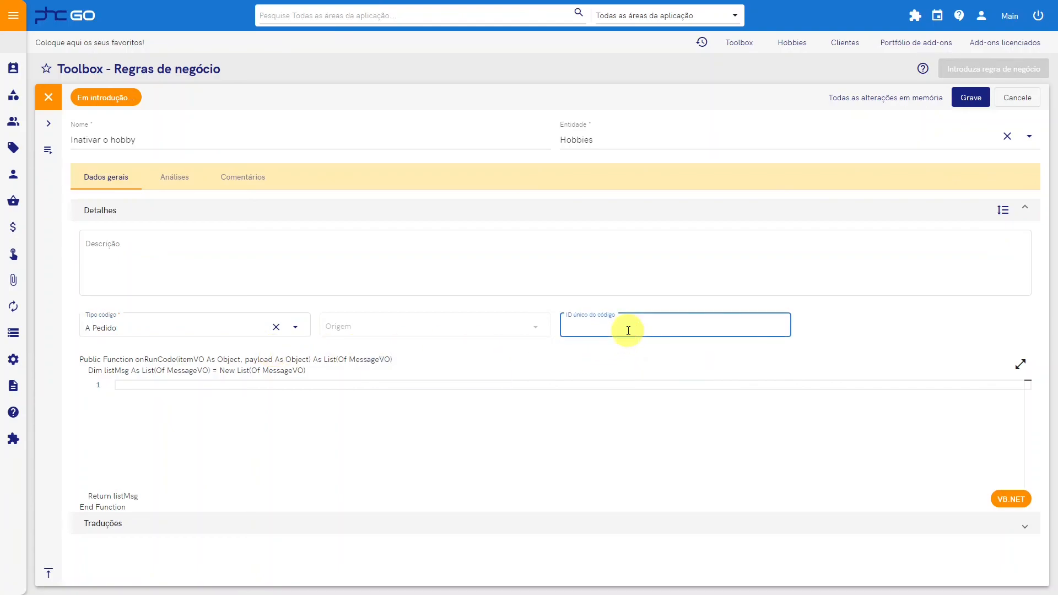
pyautogui.write('inativa')
# Step: Write rule code setting itemVO.inativo to true and itemVO.datainativacao to sdk.Dates.timezoneDate().Date, followed by save(itemVO)
pyautogui.click(552, 398)
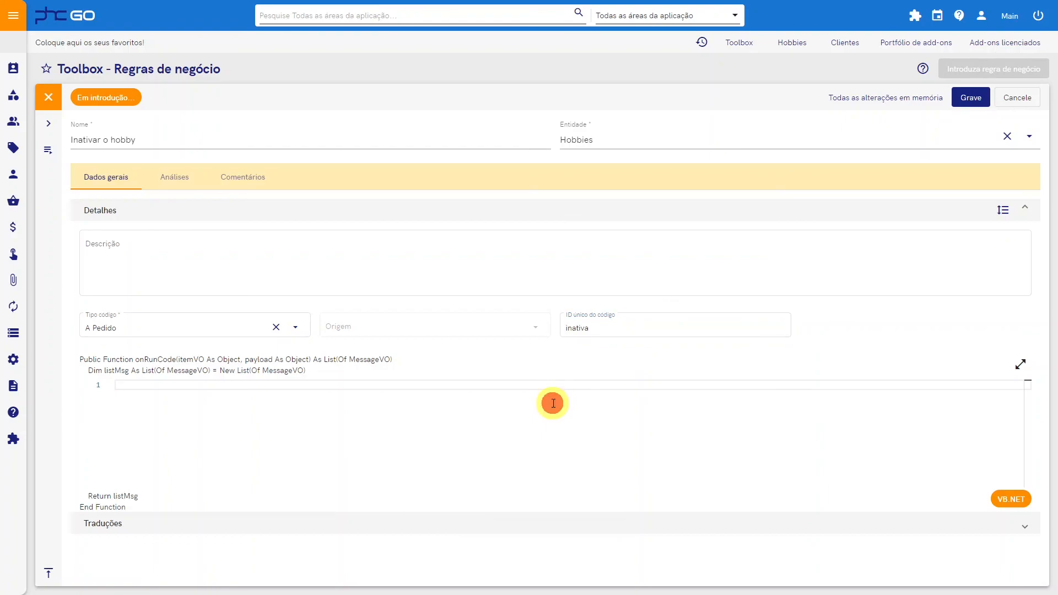
pyautogui.write('itemVO.inativo = true')
pyautogui.press('Return')
pyautogui.write('itemVO.datainativacao')
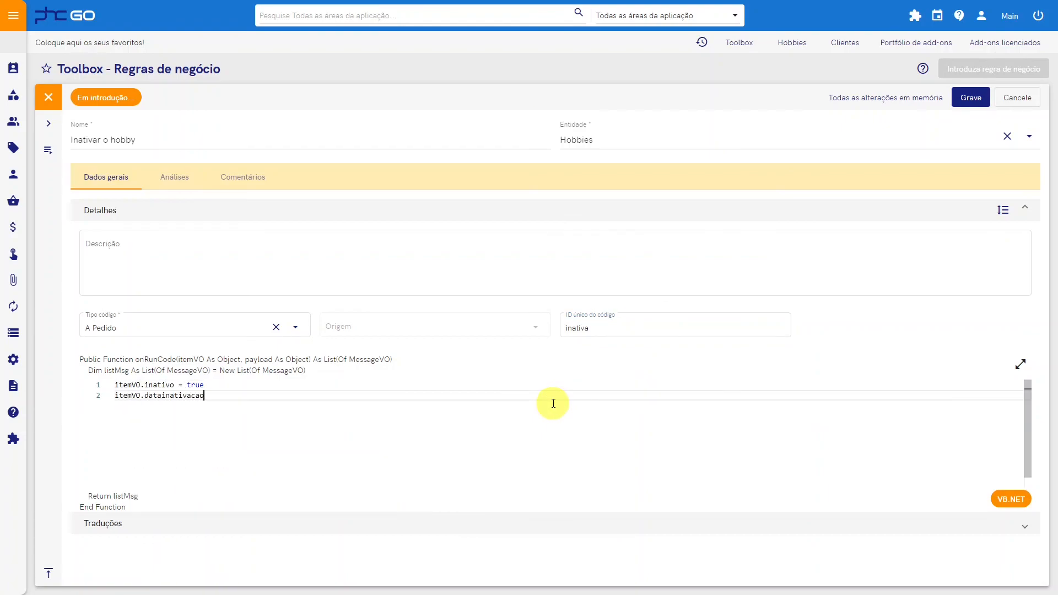
pyautogui.write('sdk.Dates.')
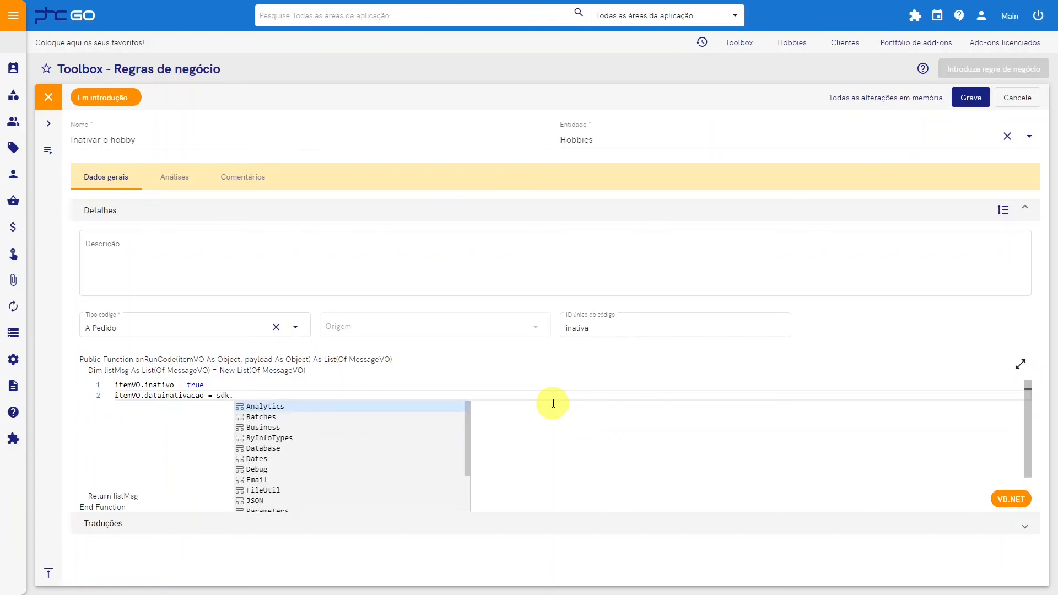
pyautogui.write('timezoneDate().date')
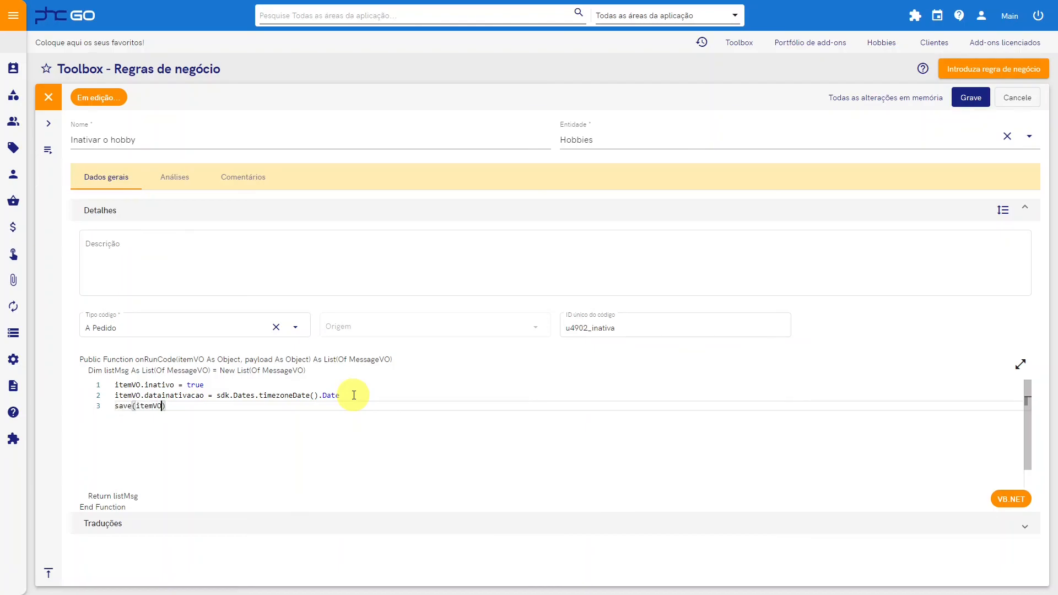
# Step: Save the business rule and add it to the hobby add-on, found by searching for "ho"
pyautogui.click(971, 98)
pyautogui.click(134, 300)
pyautogui.write('ho')
pyautogui.click(303, 350)
pyautogui.click(727, 342)
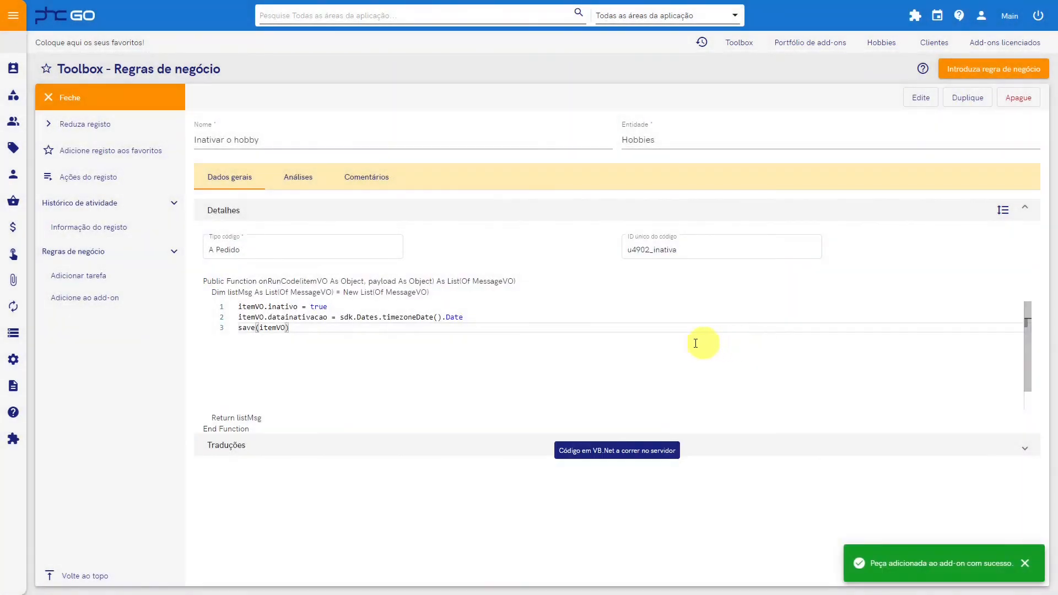
# Step: Close the business rule and open the Hobbies entity's screen definition for editing
pyautogui.click(78, 109)
pyautogui.click(88, 124)
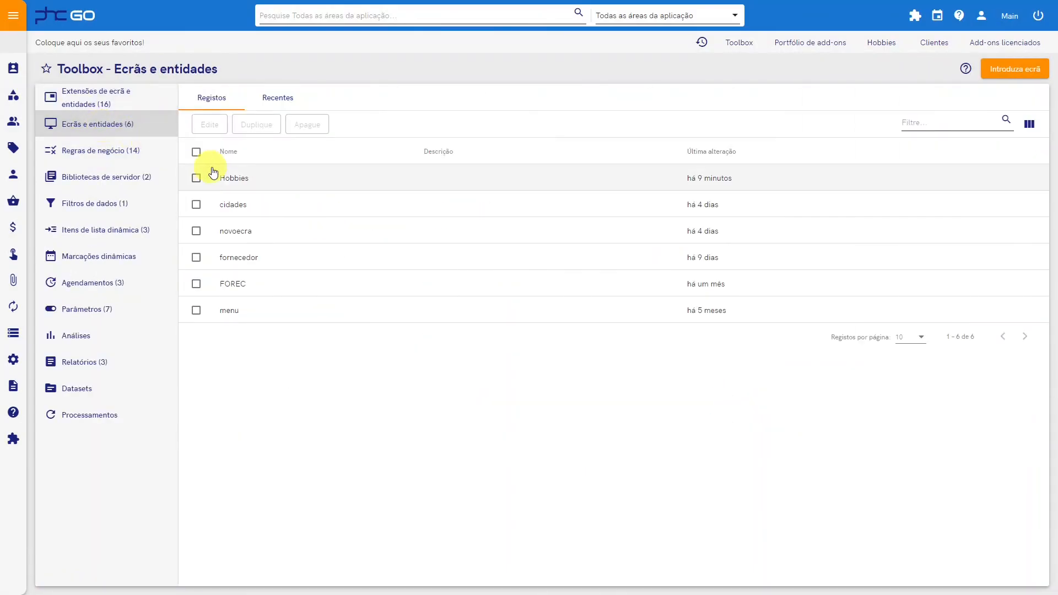
pyautogui.click(246, 180)
pyautogui.click(918, 102)
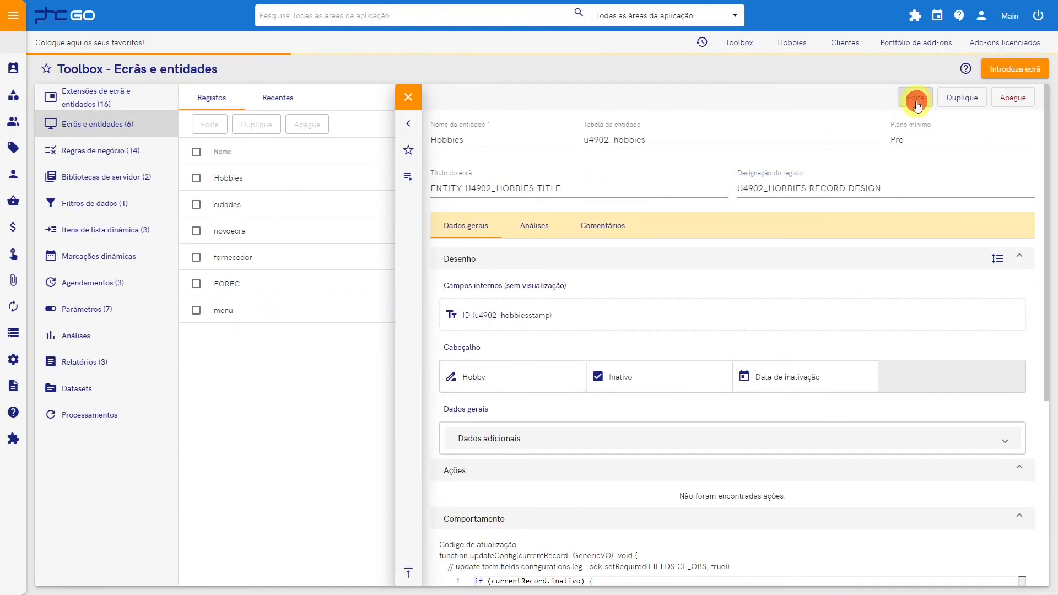
pyautogui.scroll(-7, 397, 352)
# Step: Add an action titled Inative registo on this screen that executes the business rule Inativar o hobby, and save the action
pyautogui.click(116, 226)
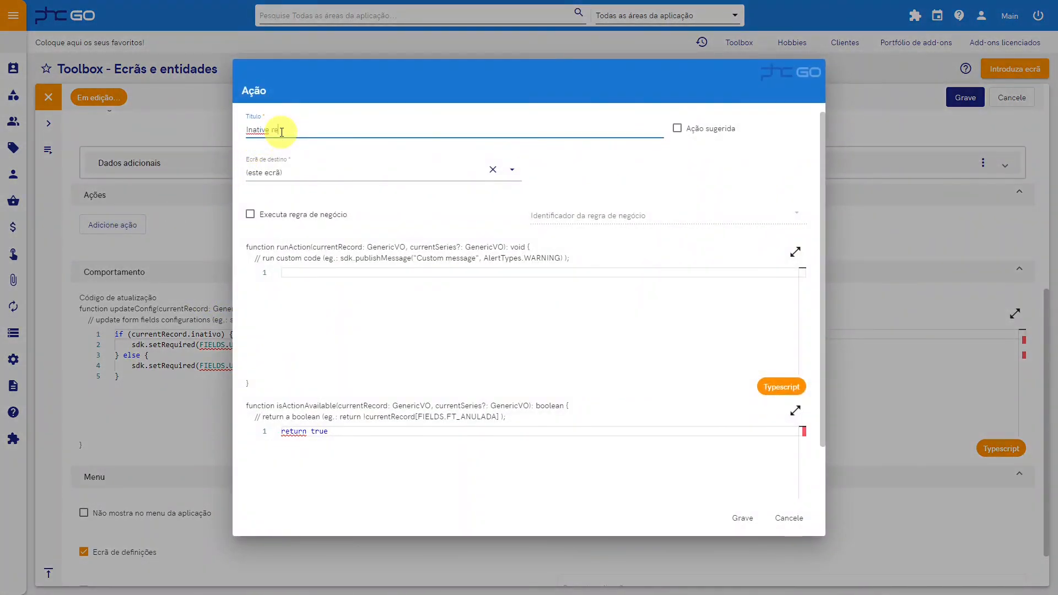
pyautogui.click(251, 214)
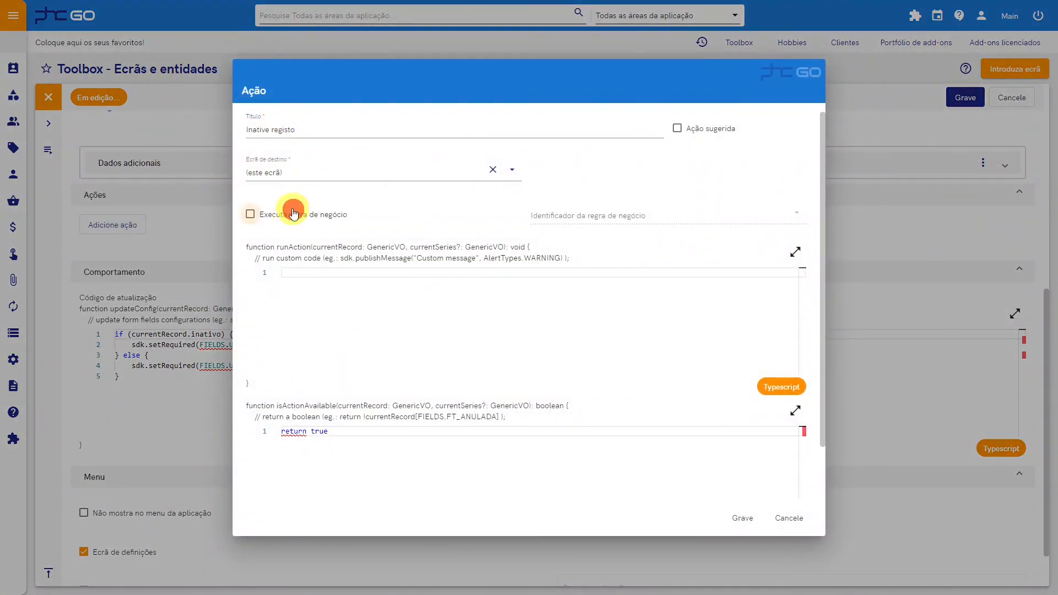
pyautogui.click(638, 227)
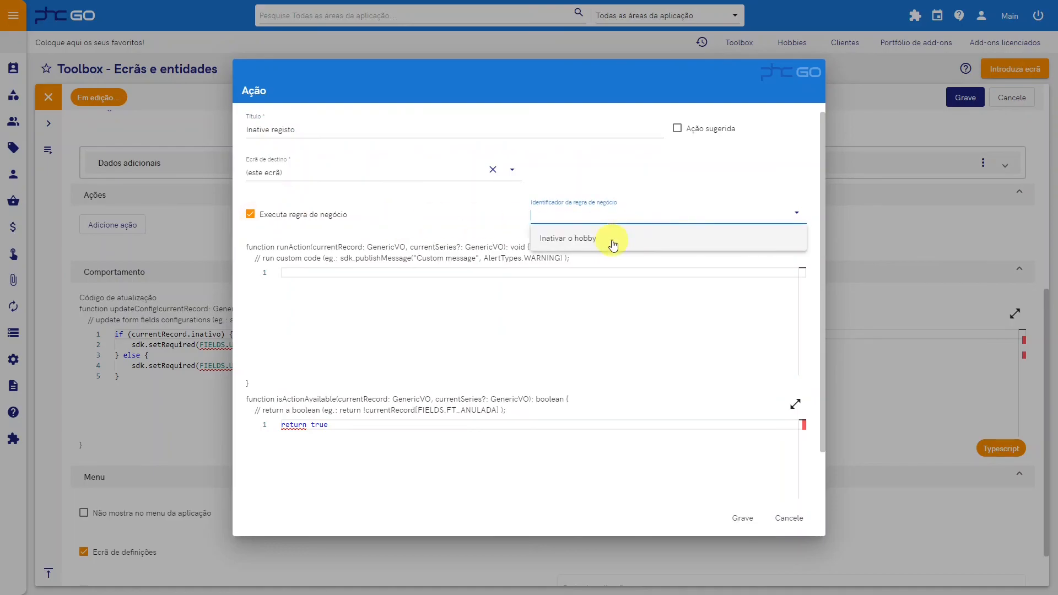
pyautogui.click(613, 244)
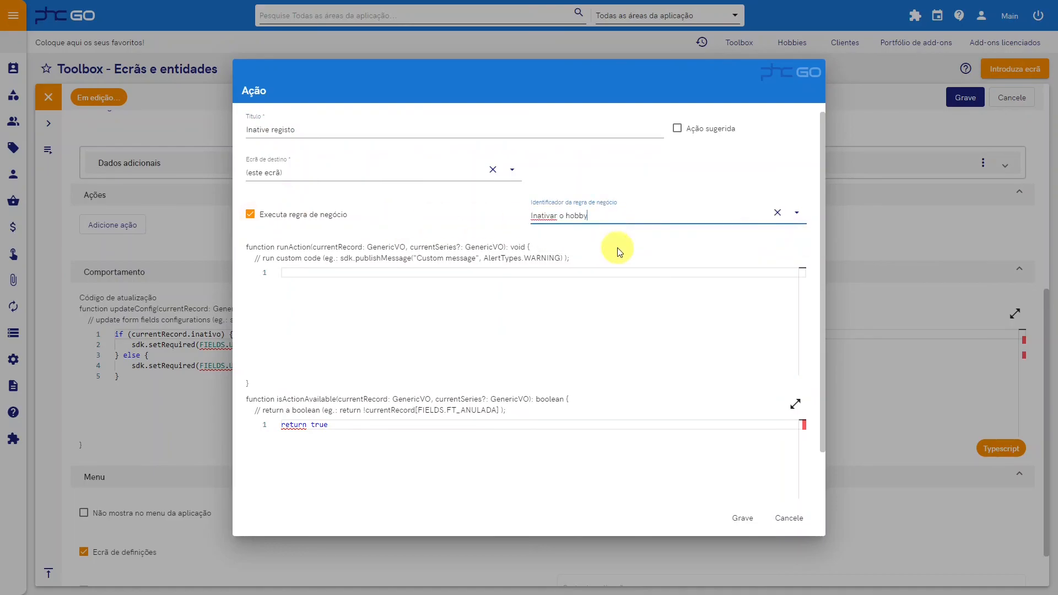
pyautogui.click(741, 517)
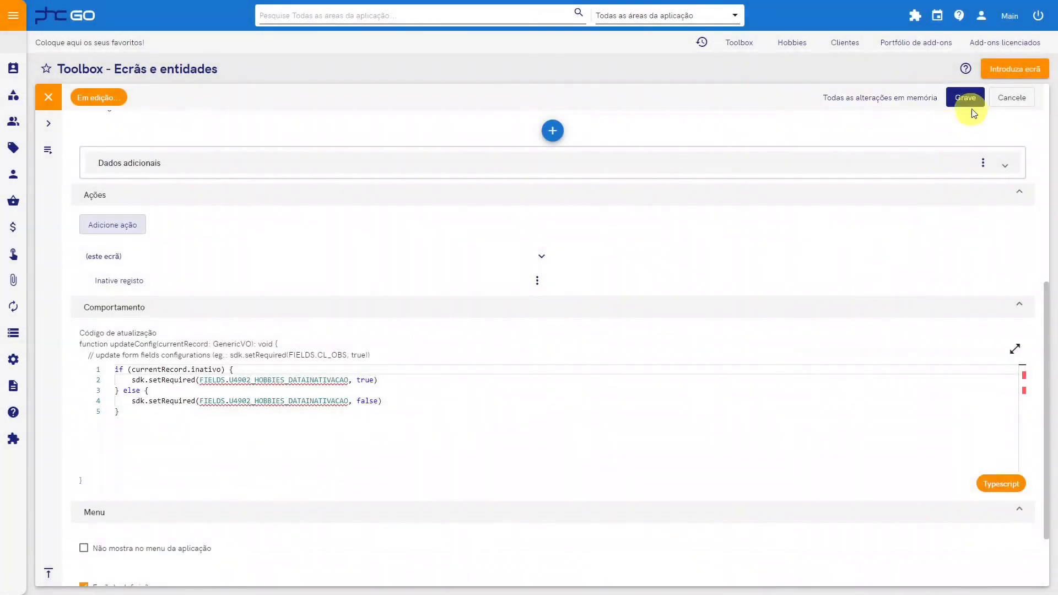
# Step: Save the Hobbies screen definition and reload the application to apply the new action
pyautogui.click(973, 101)
pyautogui.click(915, 16)
pyautogui.moveTo(893, 89)
pyautogui.click(948, 113)
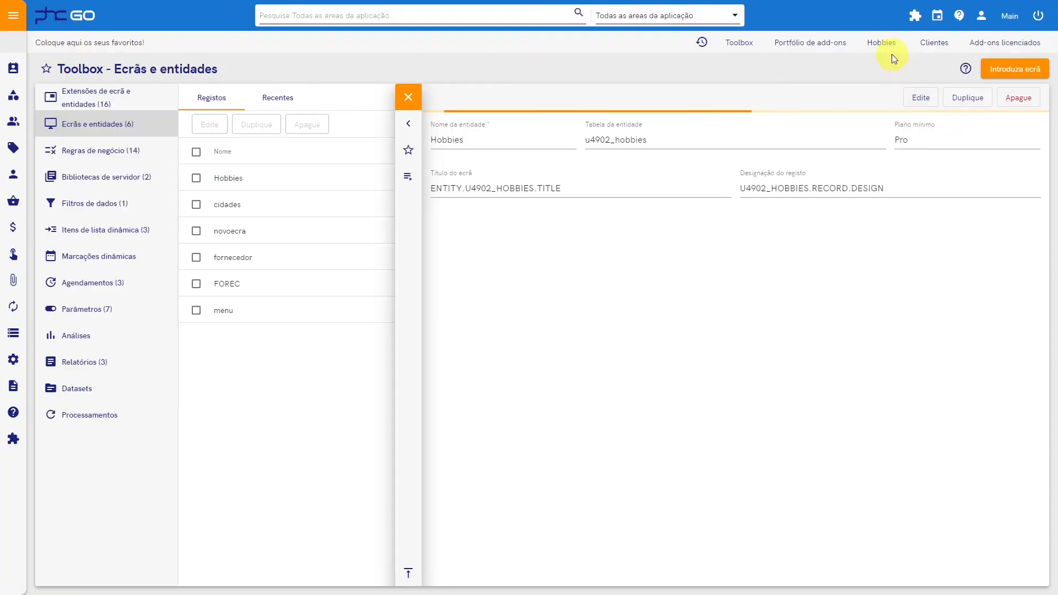
# Step: Open the Correr record in Hobbies and run its Inative registo action
pyautogui.click(882, 44)
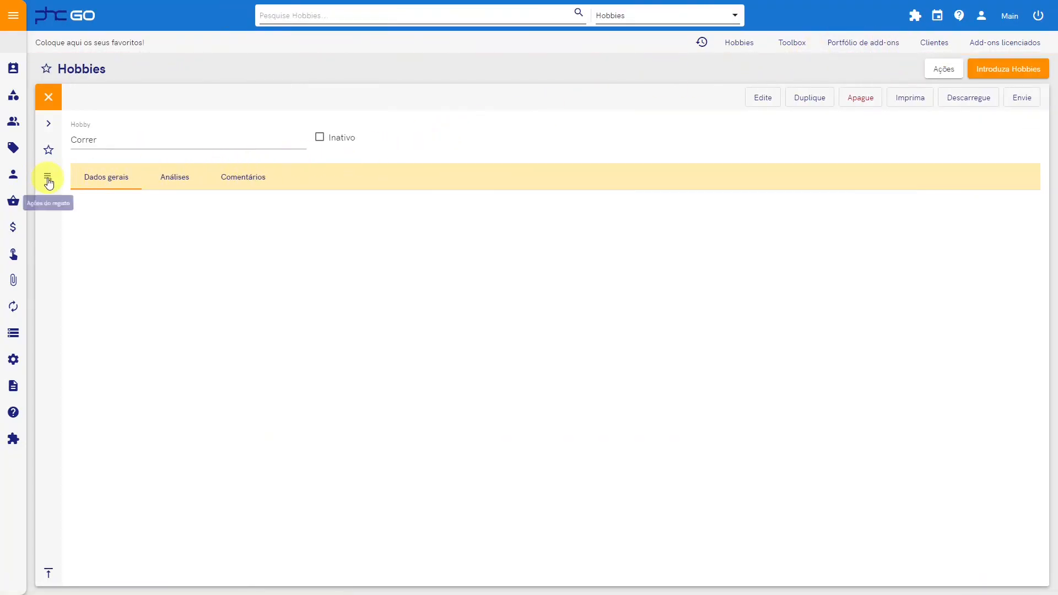
pyautogui.click(48, 177)
pyautogui.click(95, 347)
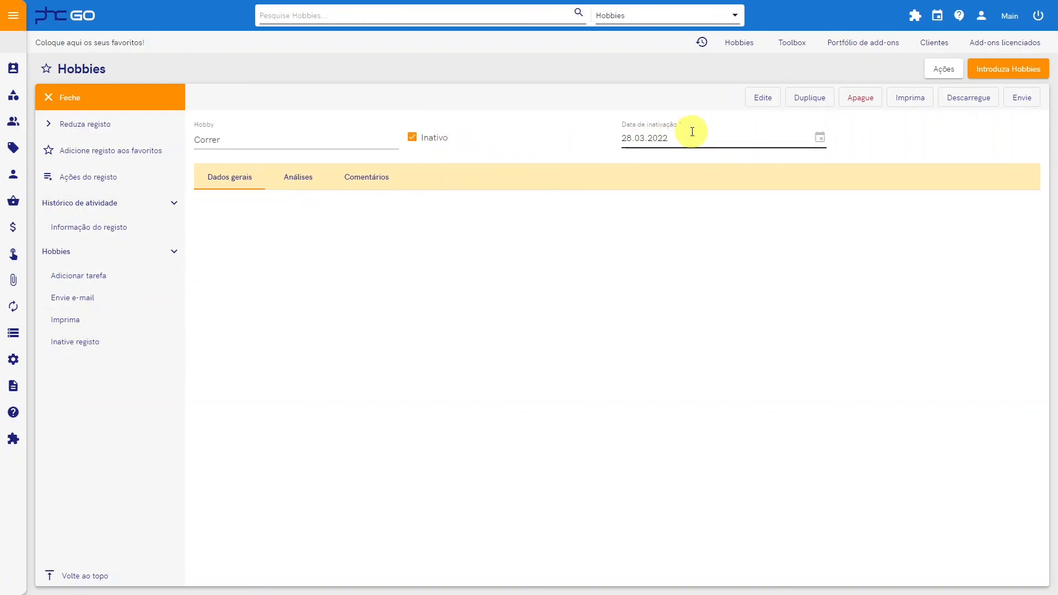